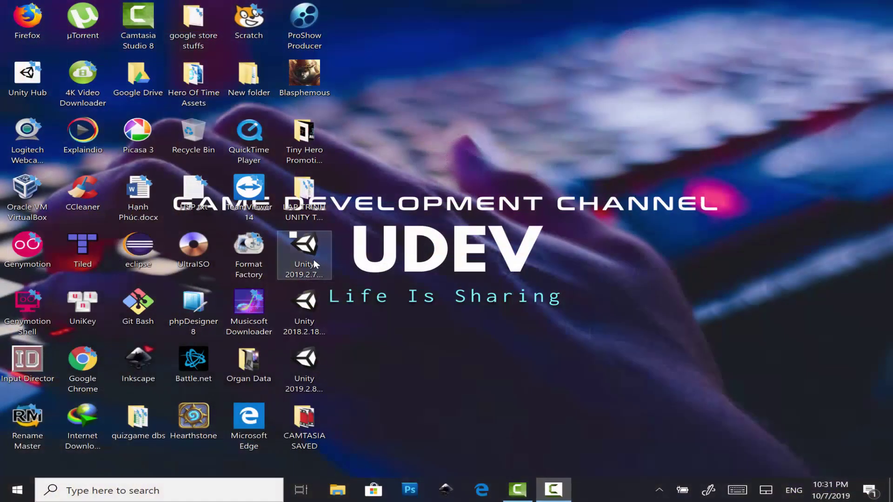
- Launch Unity 2019.2.7f2 from its desktop shortcut to bring up Unity Hub
double_click(313, 260)
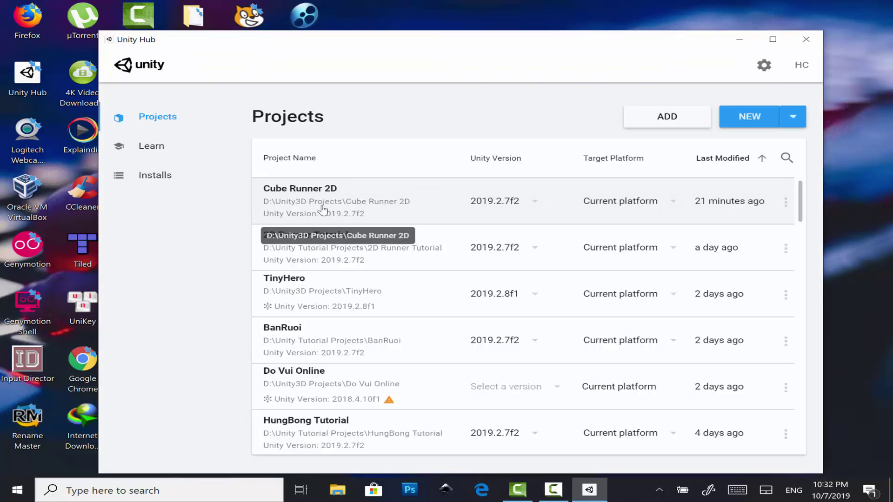
- Open the Cube Runner 2D project from the Unity Hub projects list
click(329, 212)
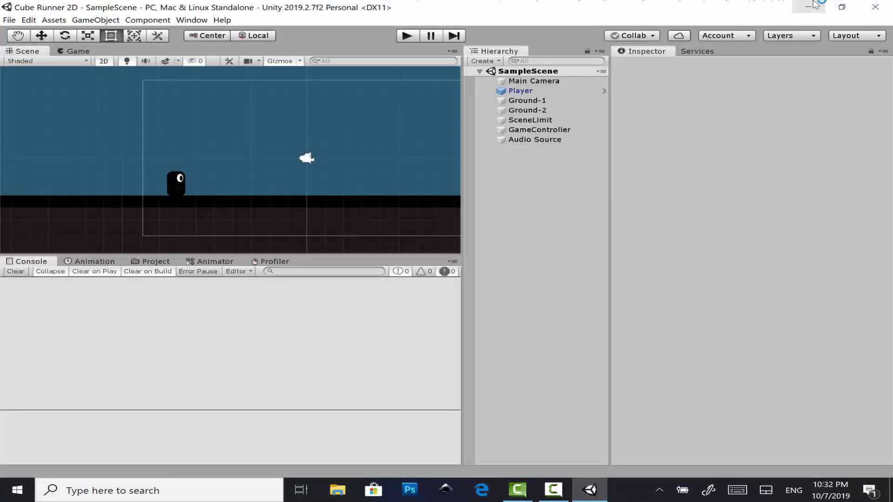
- Minimize the Unity editor to the desktop, then restore it from the taskbar
click(815, 5)
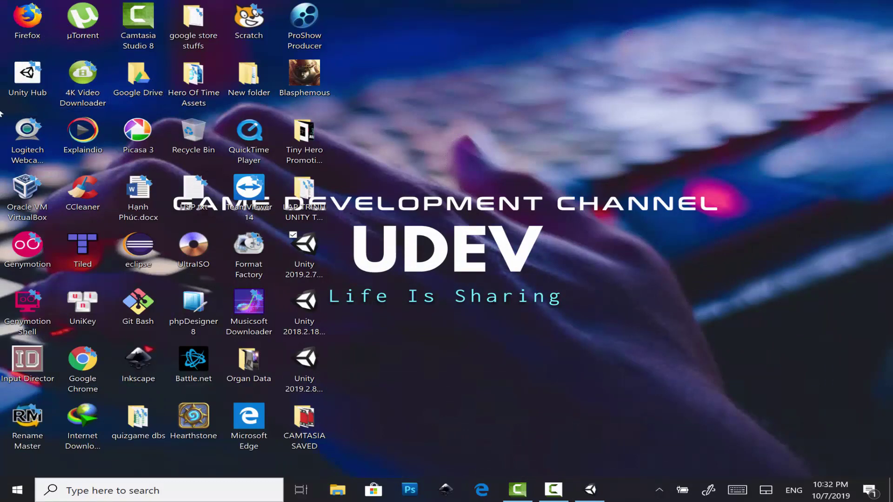
click(353, 170)
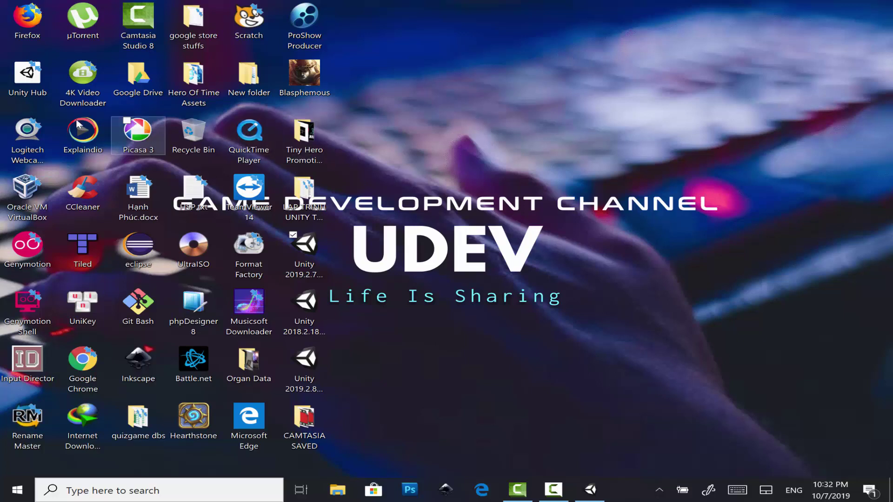
click(194, 134)
click(535, 112)
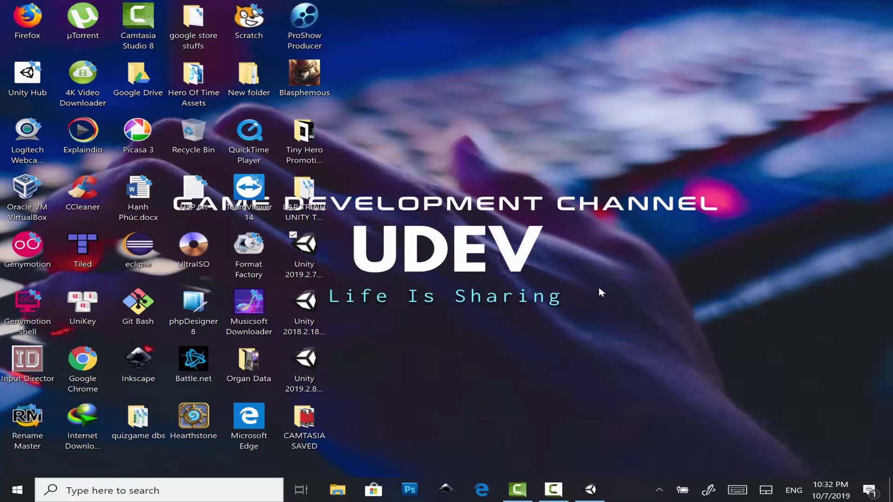
click(604, 497)
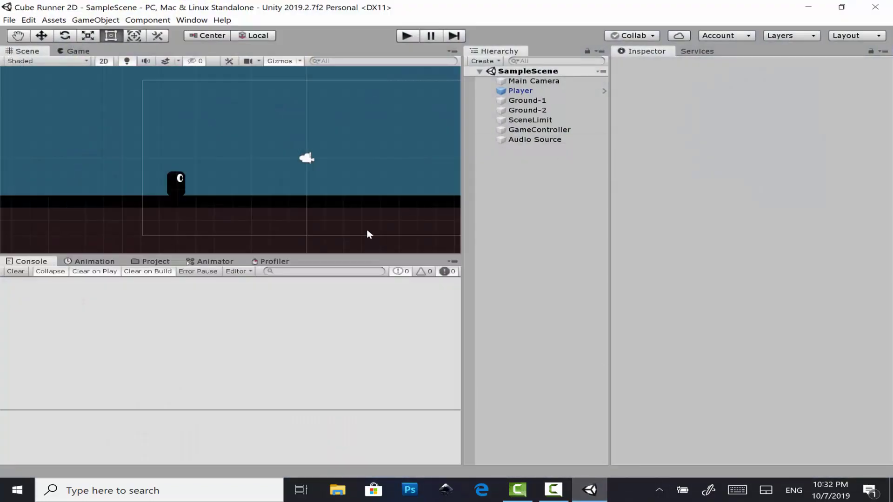
- Create a new C# script named UIManager inside Assets > Scripts
click(156, 262)
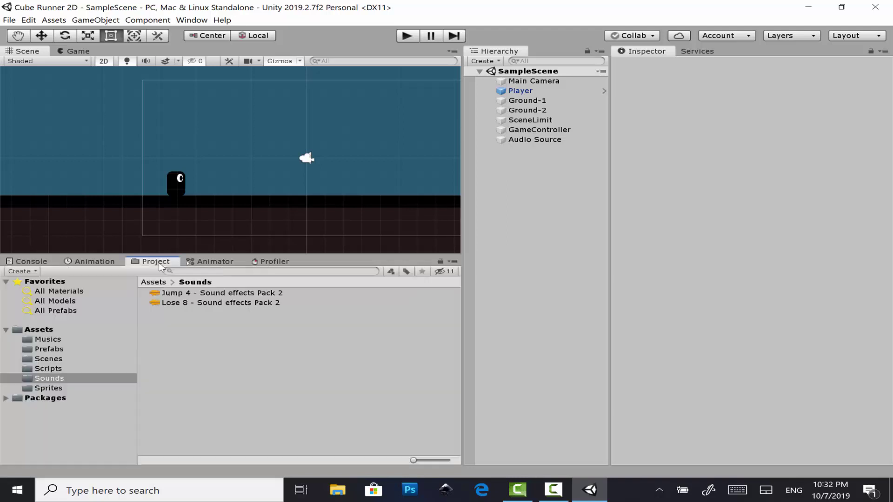
click(106, 364)
right_click(232, 364)
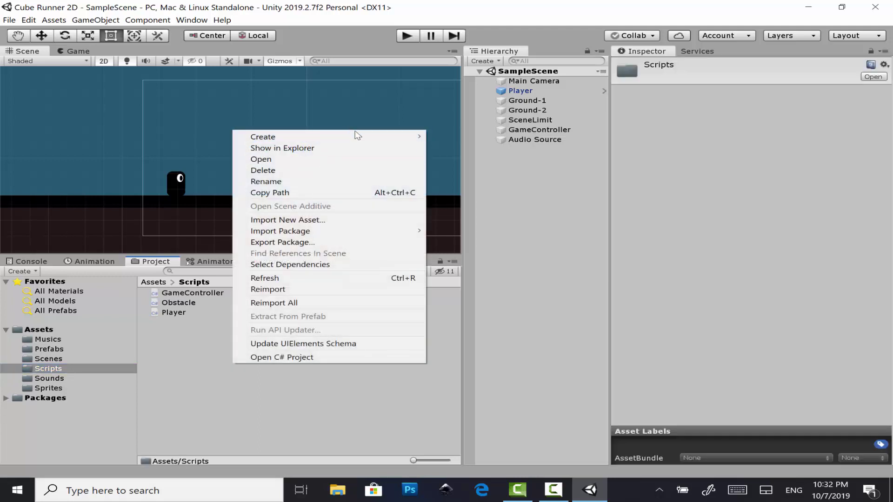
mouse_move(385, 136)
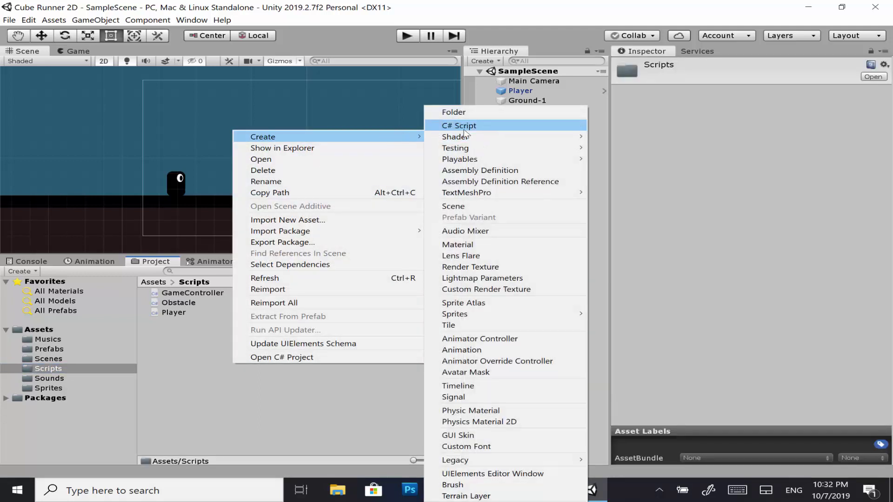
click(464, 128)
text(UI)
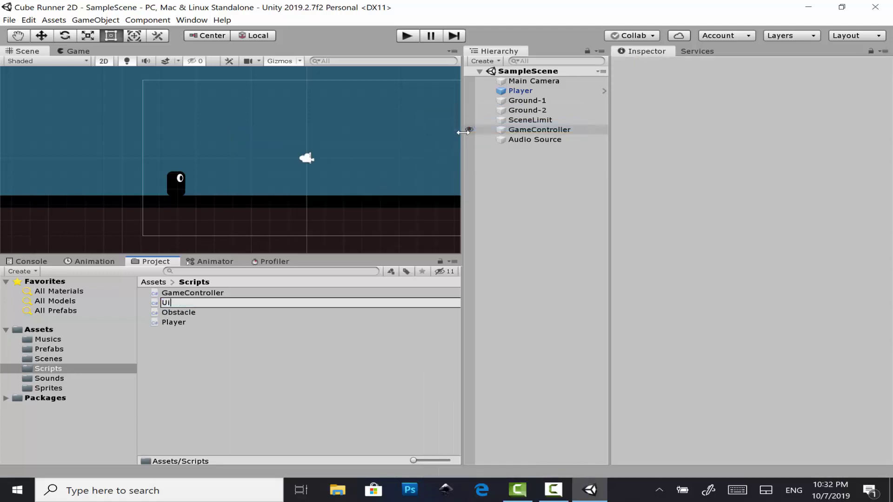
text(Mana)
text(ger)
key(Return)
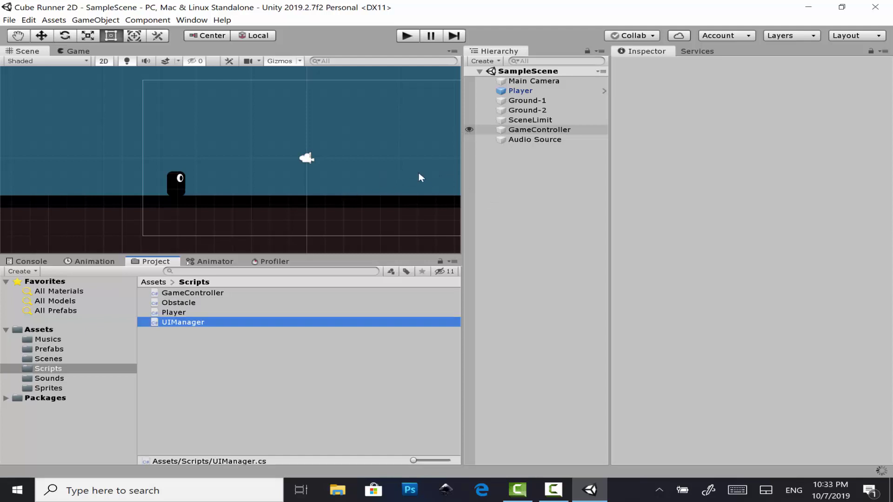
- Add a UI > Text object from the Hierarchy and select the generated Canvas
right_click(525, 184)
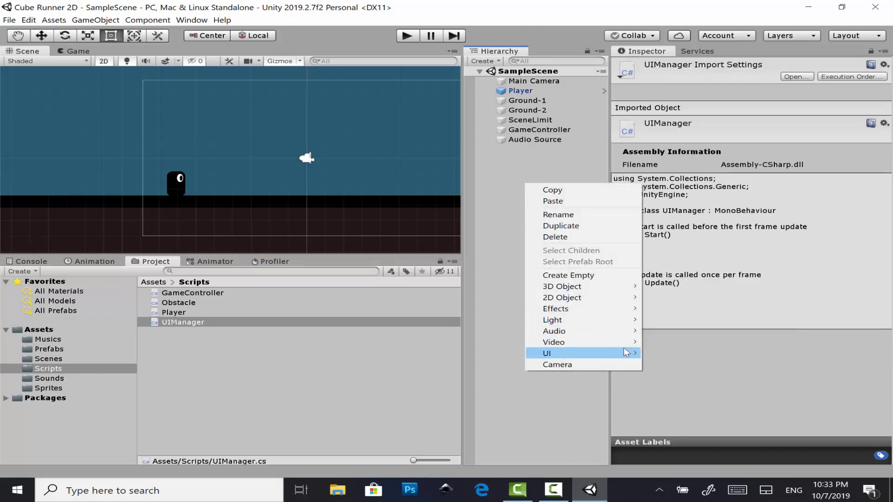
mouse_move(625, 352)
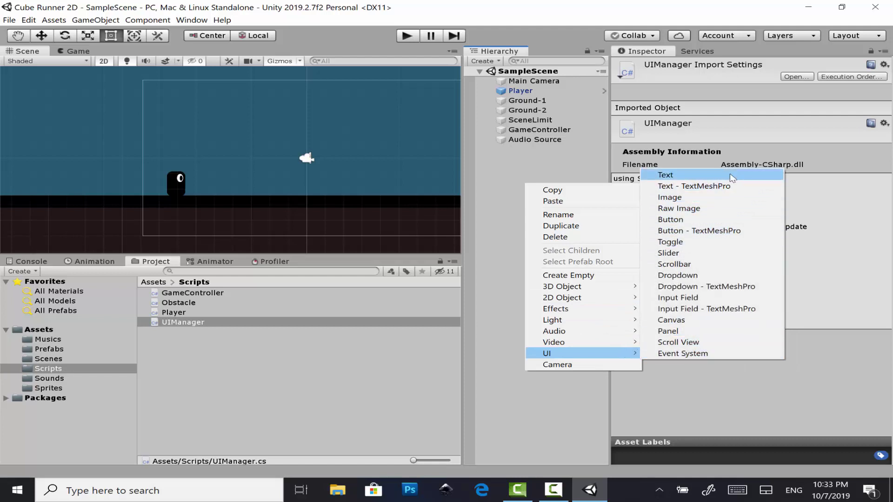
click(732, 175)
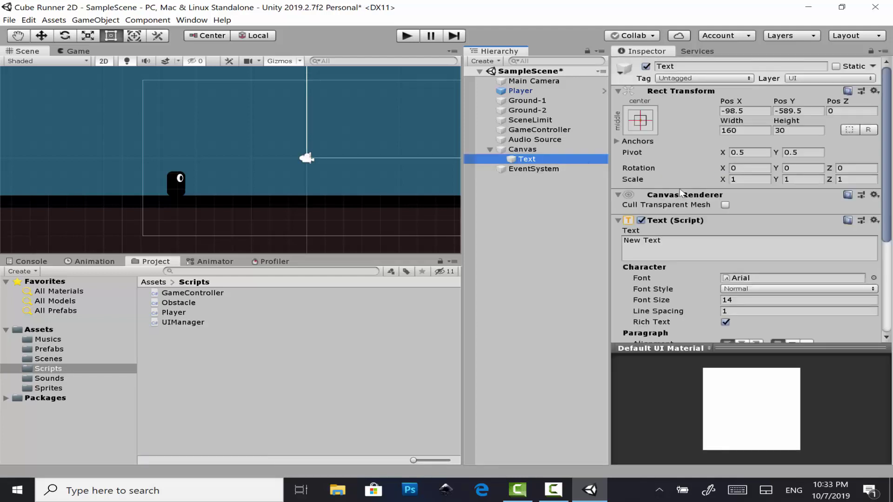
click(573, 150)
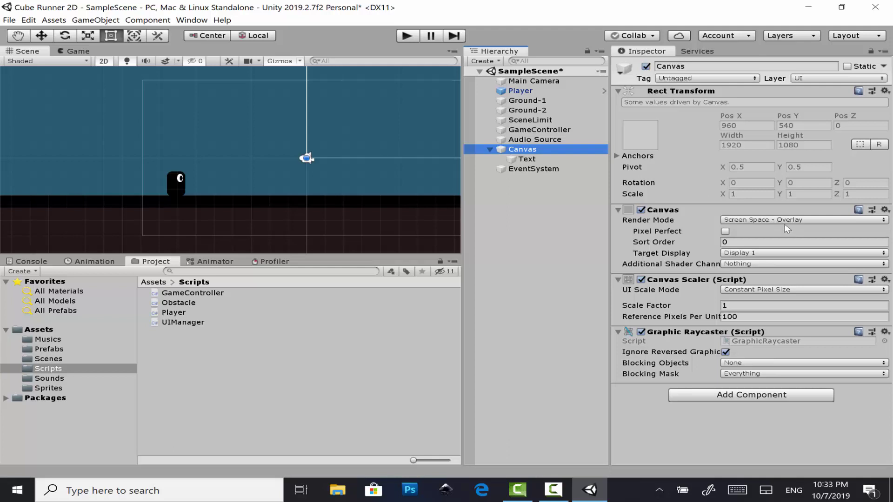
- Set Canvas Render Mode to Screen Space - Camera with Main Camera as Render Camera
click(768, 221)
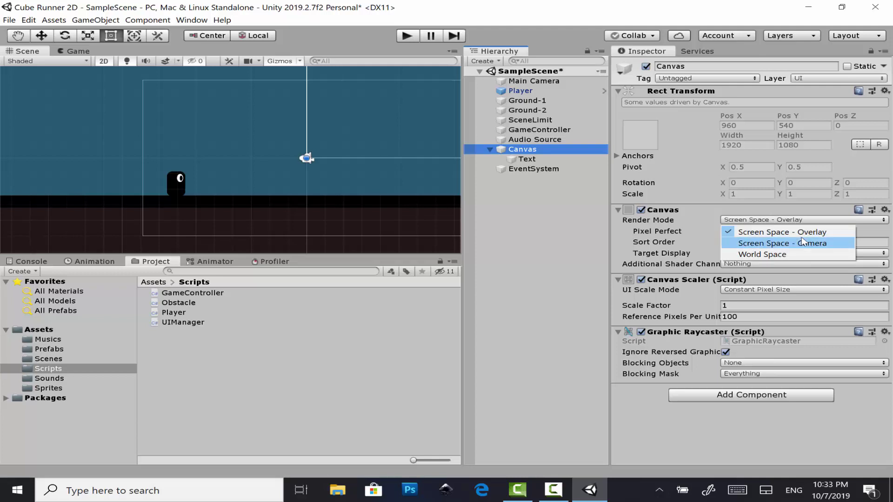
click(804, 238)
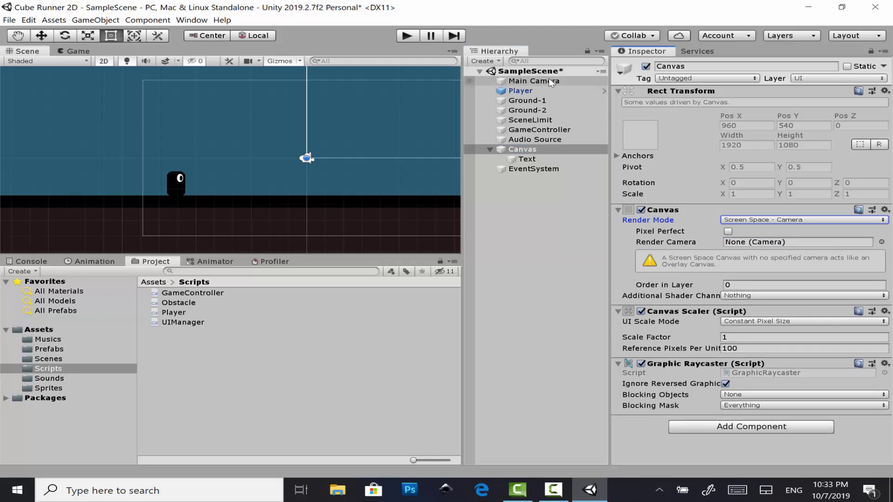
drag(551, 82, 769, 246)
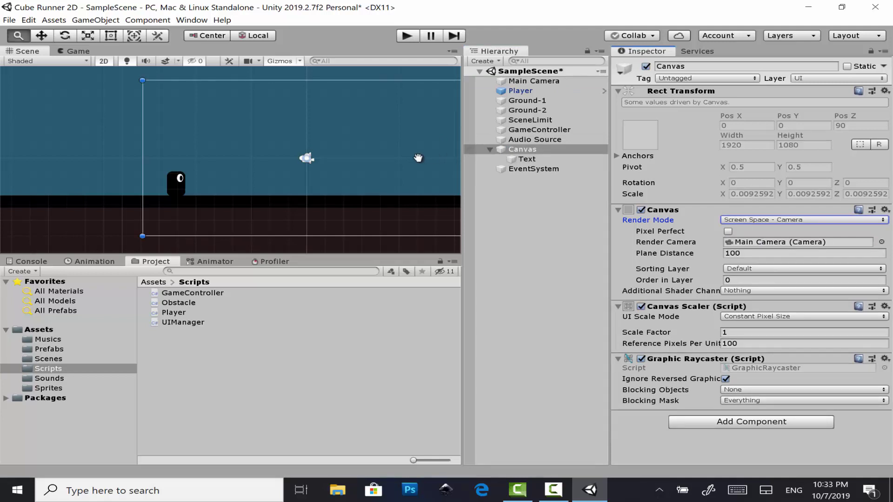
middle_drag(384, 159, 342, 160)
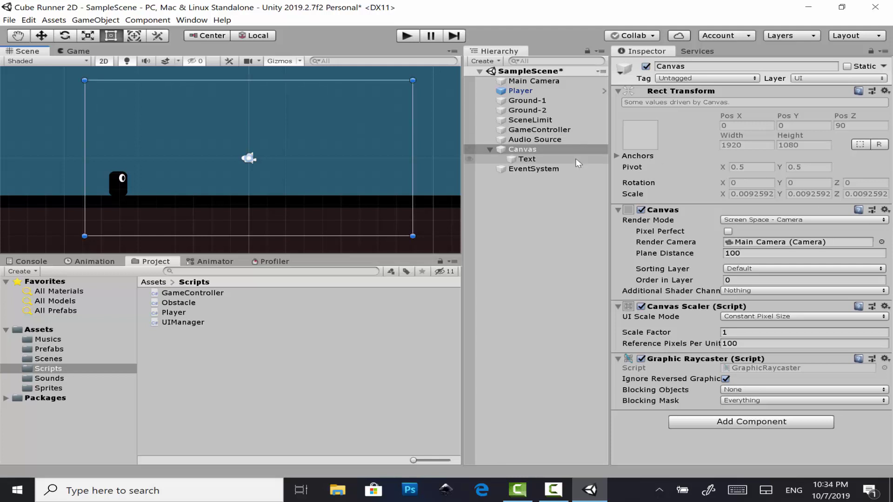
- Move the Text upward and apply the top-right anchor preset, placing it at -80, -15
click(576, 159)
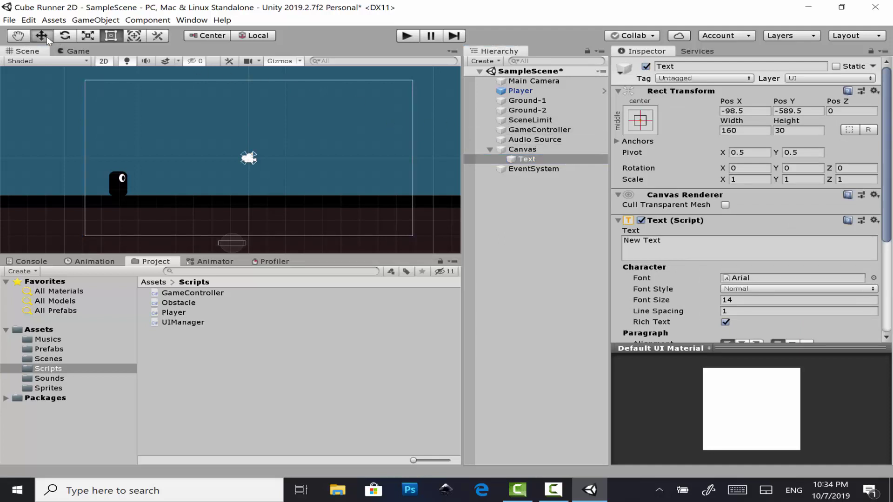
key(w)
drag(258, 237, 268, 148)
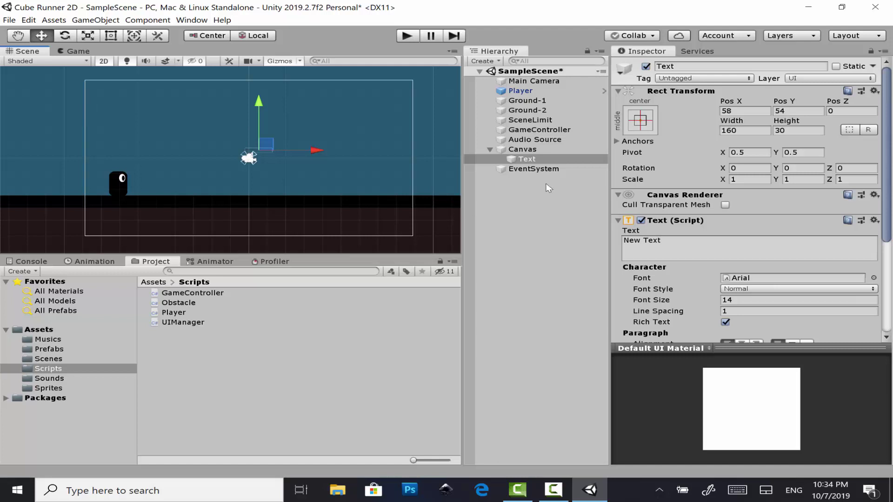
key(alt)
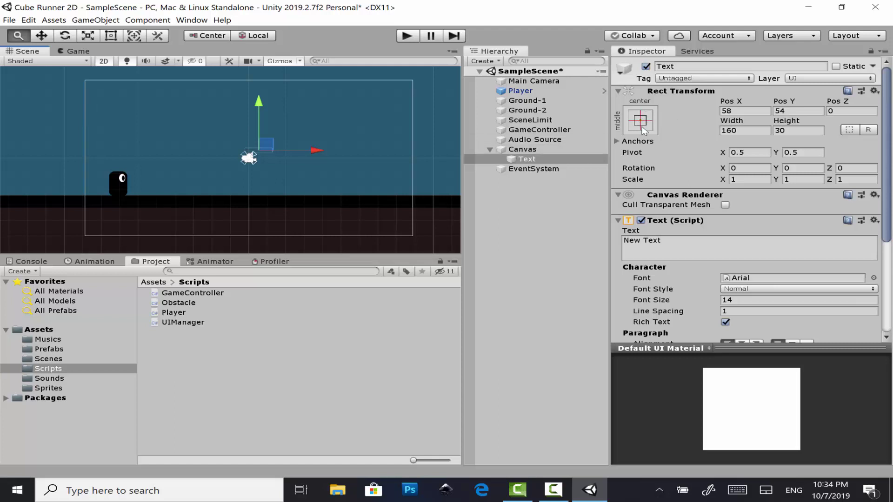
click(641, 121)
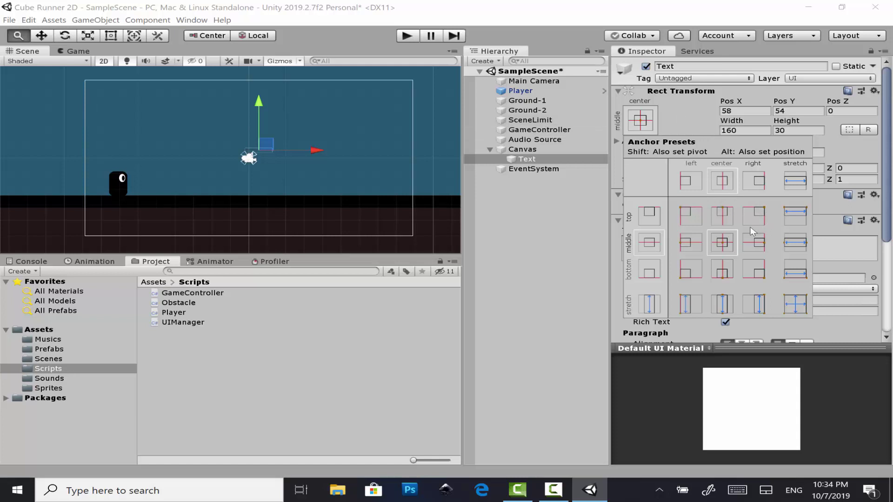
alt+click(755, 221)
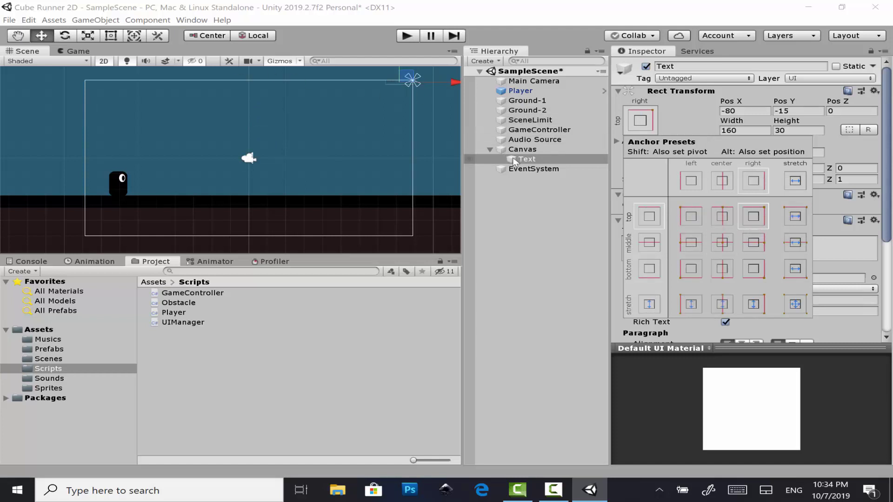
click(547, 160)
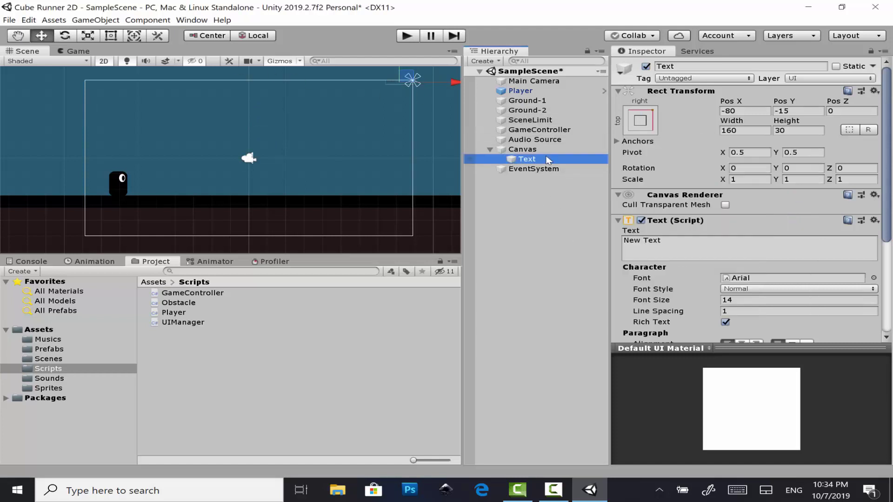
- Frame the Text and resize its rectangle to about 888.3 by 108.7
double_click(547, 160)
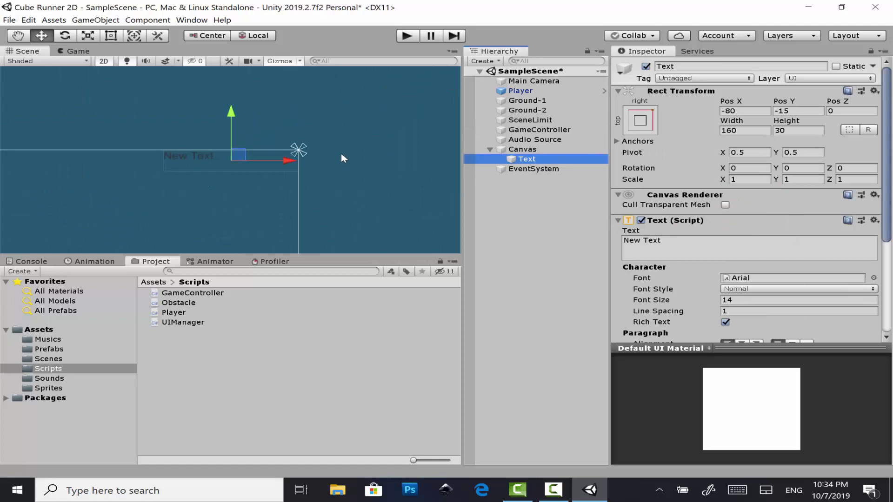
scroll(342, 142, down, 5)
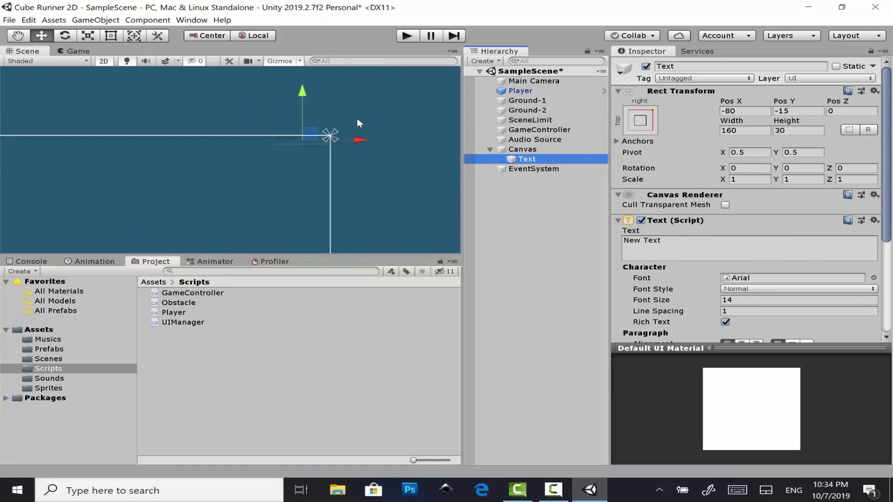
scroll(357, 122, down, 2)
click(115, 40)
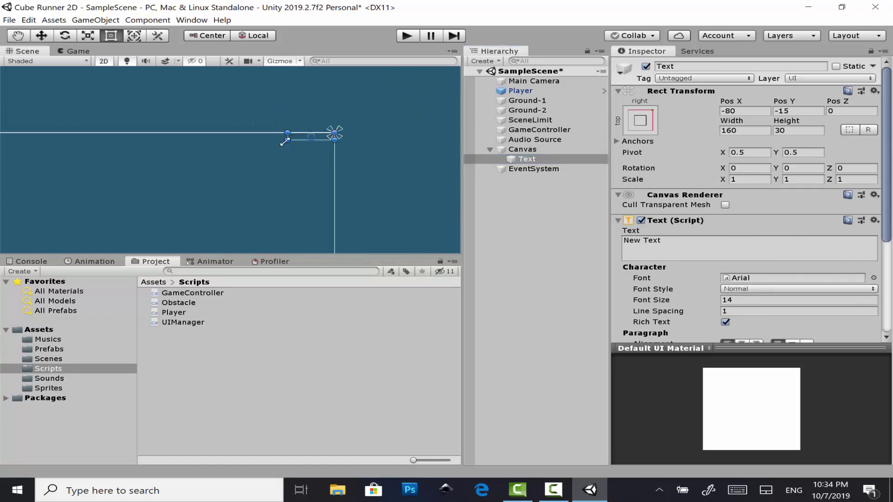
drag(287, 139, 78, 184)
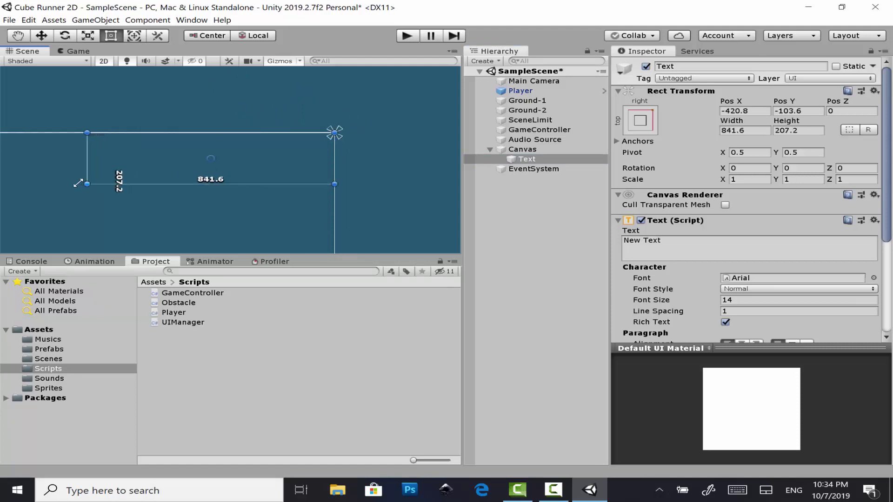
mouse_move(78, 183)
mouse_down()
mouse_move(73, 159)
mouse_move(92, 158)
mouse_up()
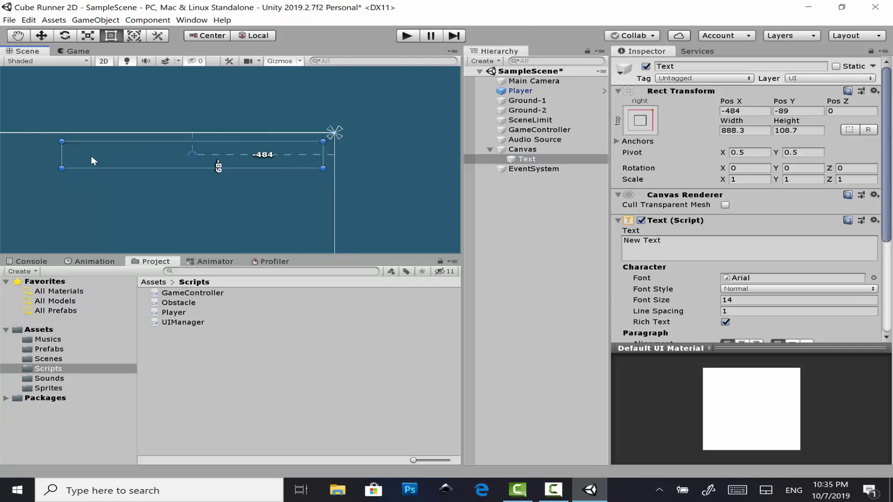
scroll(817, 285, down, 4)
scroll(817, 285, down, 1)
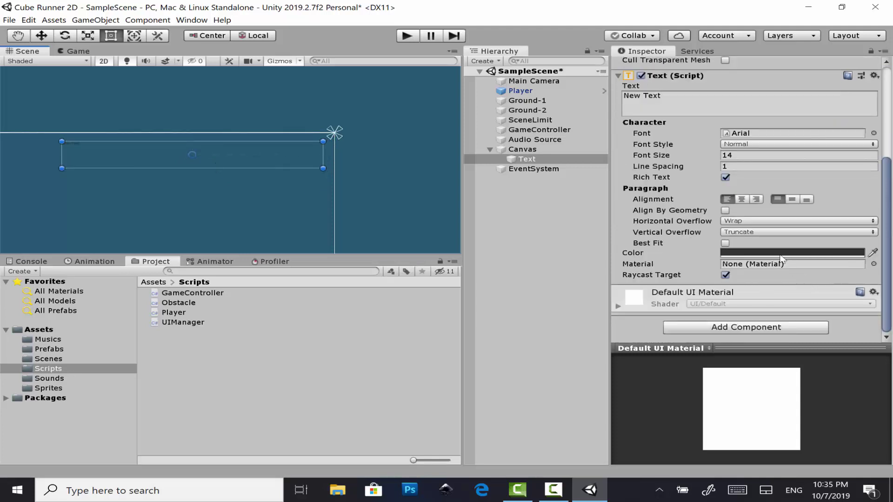
- Center-align the Text and set its Font Style to Bold and Font Size to 80
click(743, 200)
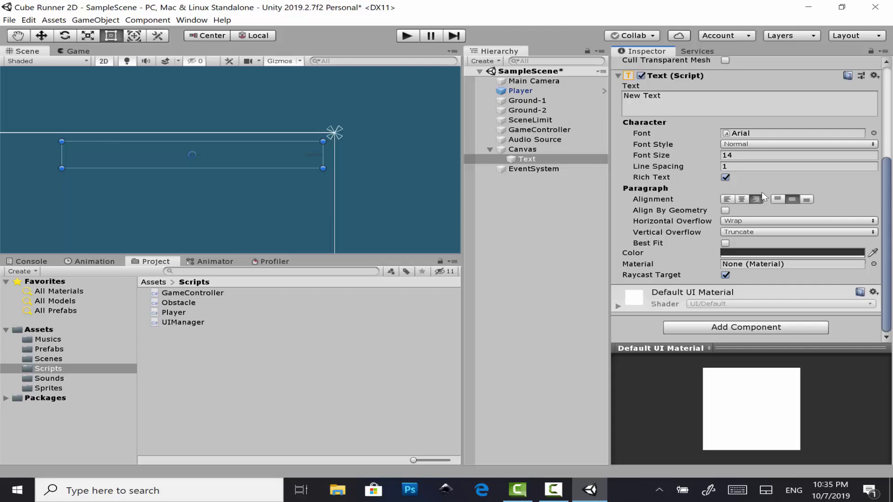
click(771, 145)
click(778, 168)
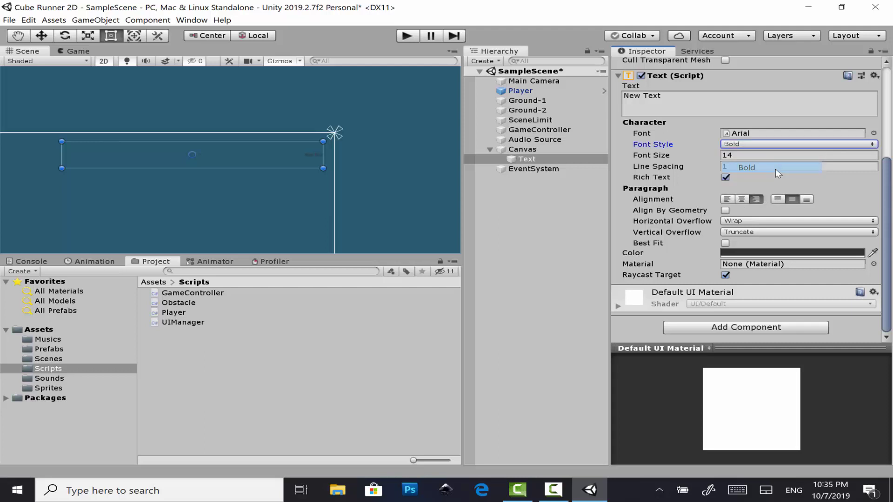
click(746, 156)
text(23)
mouse_move(747, 157)
mouse_down()
mouse_move(792, 157)
mouse_move(704, 157)
mouse_up()
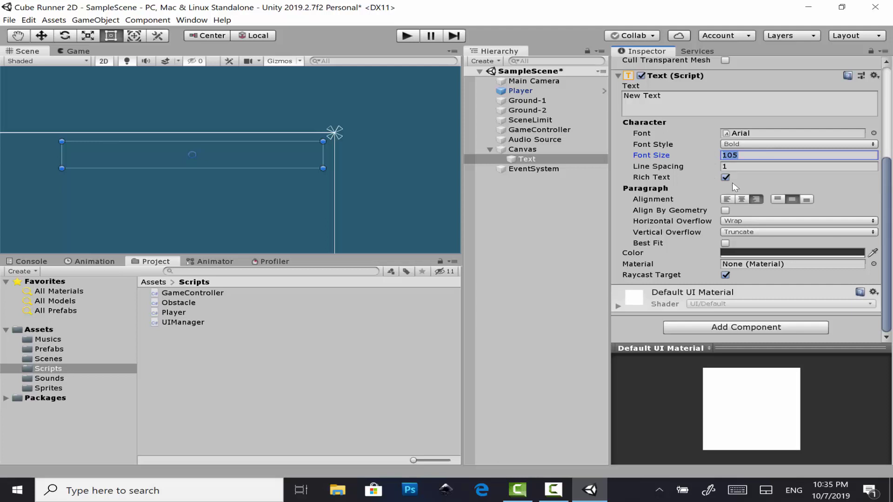
text(80)
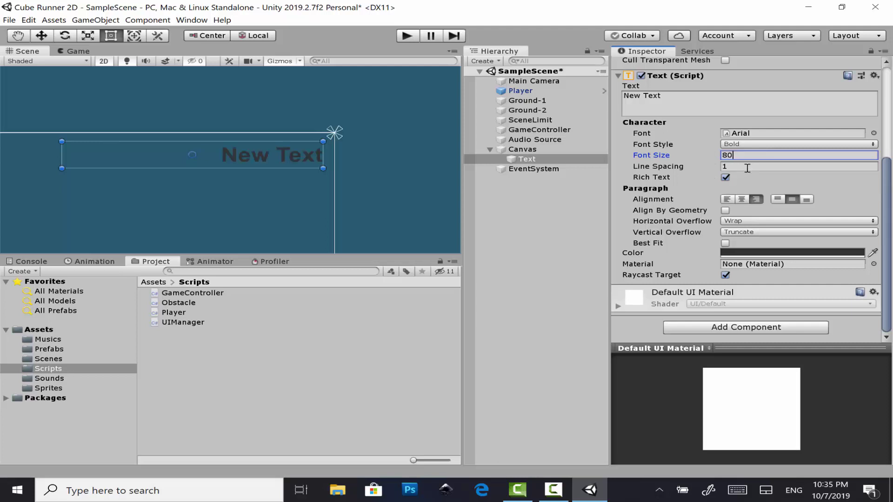
- Change the text colour to white and check it in the Game view
click(778, 256)
drag(767, 161, 739, 113)
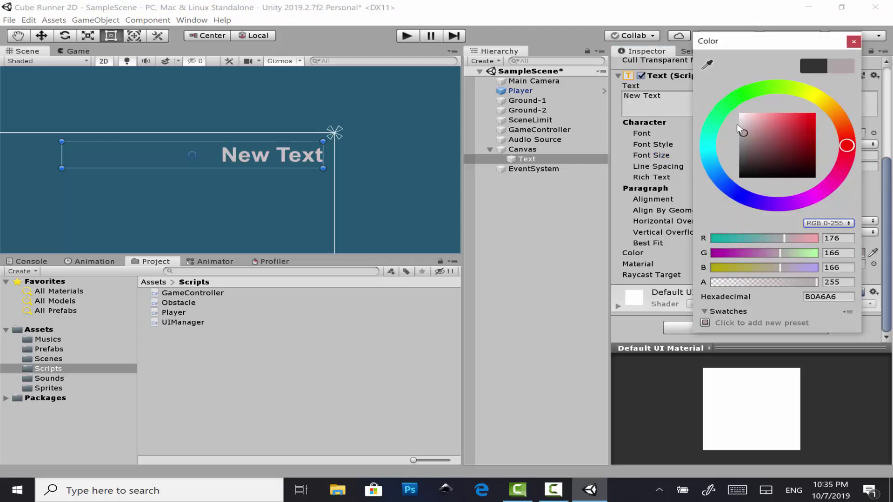
click(854, 42)
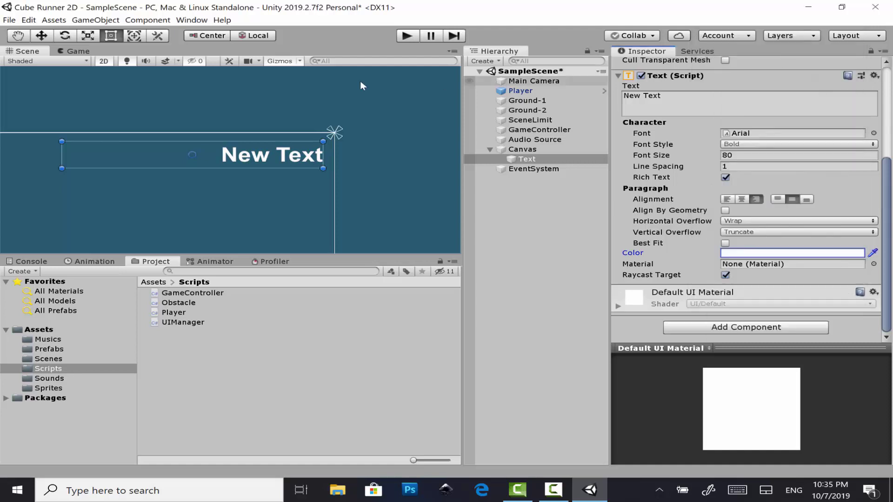
click(75, 52)
- Back in the Scene view, replace 'New Text' with 'Score: 1000' in the Text field
click(39, 54)
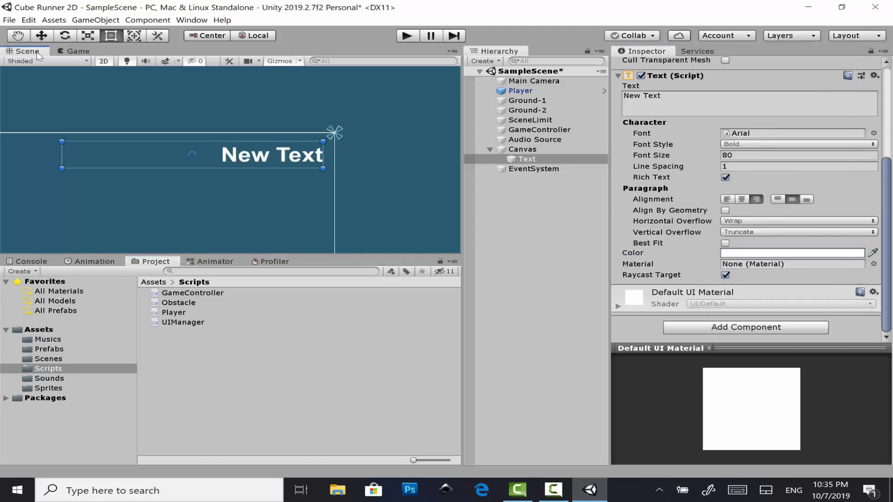
click(679, 94)
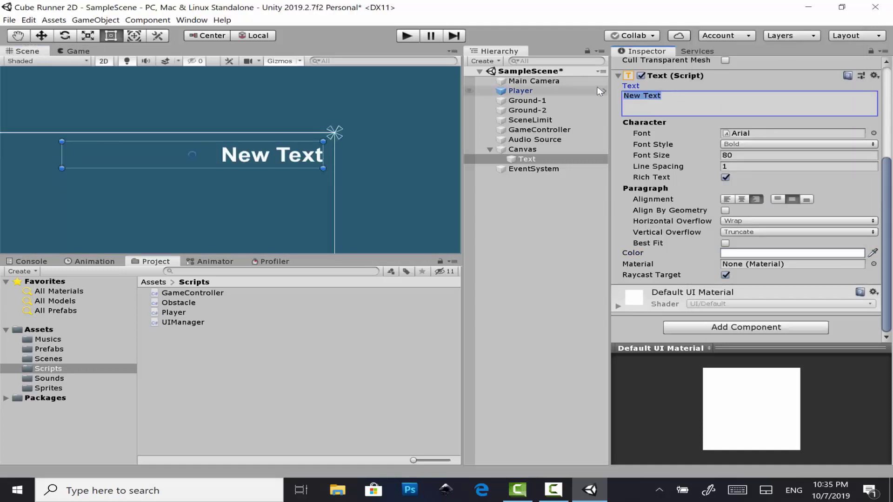
text(Score)
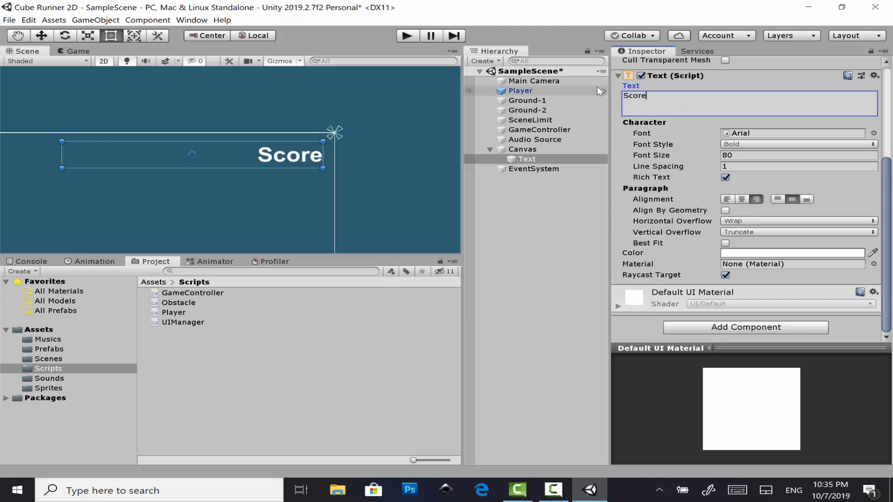
text(:)
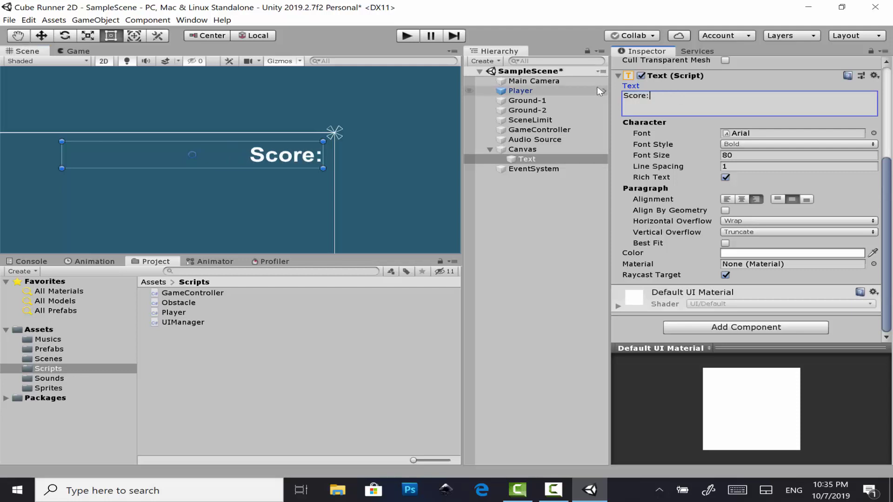
text( 1000)
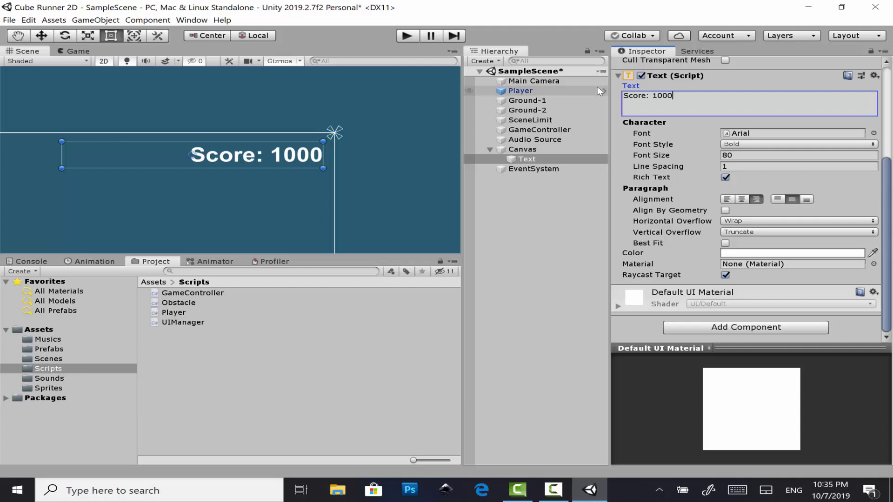
- With 'Score: 1000' showing in the Game view, rename the Text object to ScoreText and save
click(80, 49)
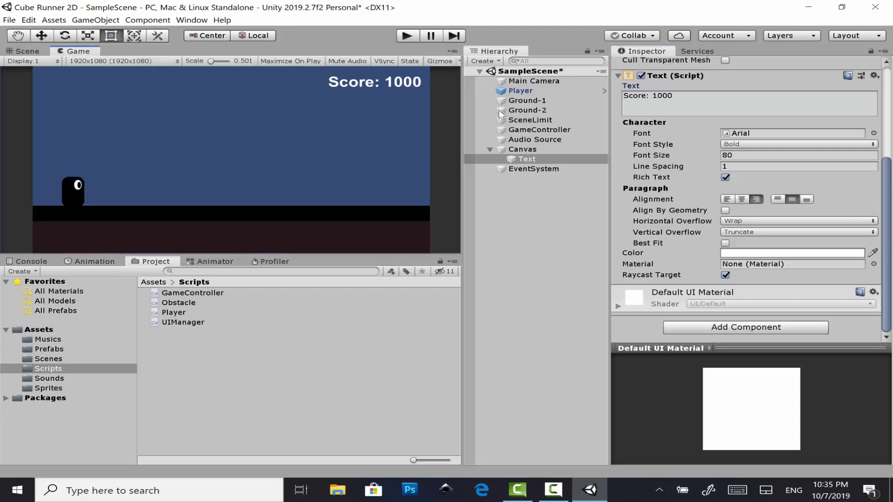
click(551, 162)
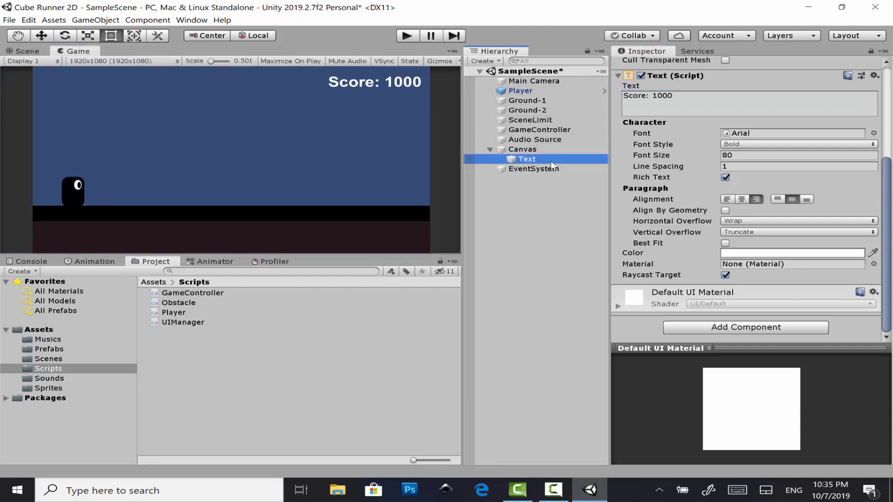
click(551, 165)
key(Home)
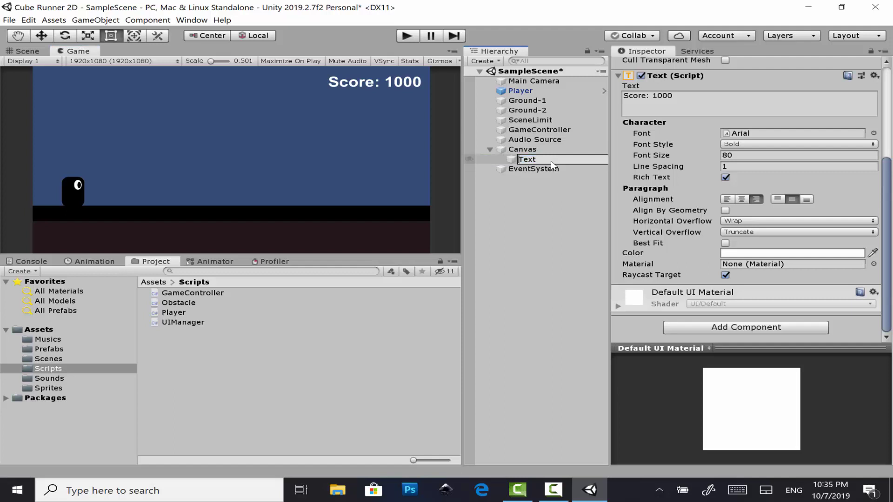
text(Scor)
text(e)
key(Return)
key(ctrl+s)
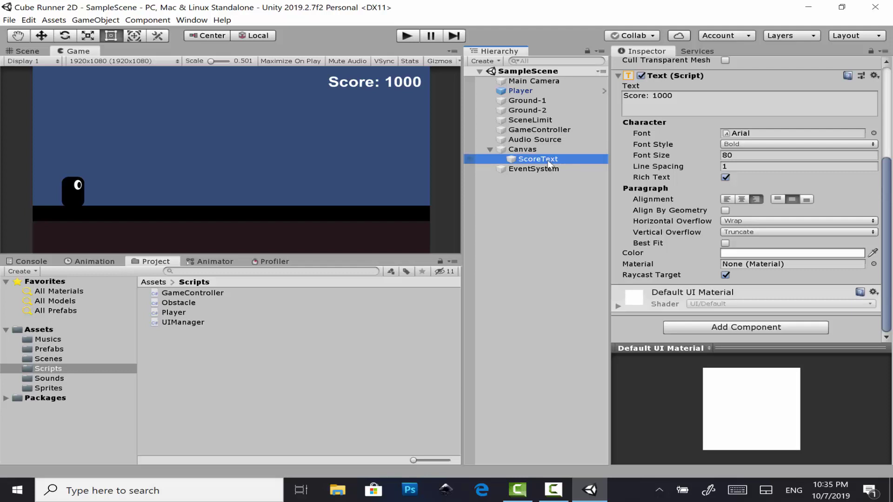
- Add a UI Panel under the Canvas and a UI Text object inside that Panel
right_click(536, 151)
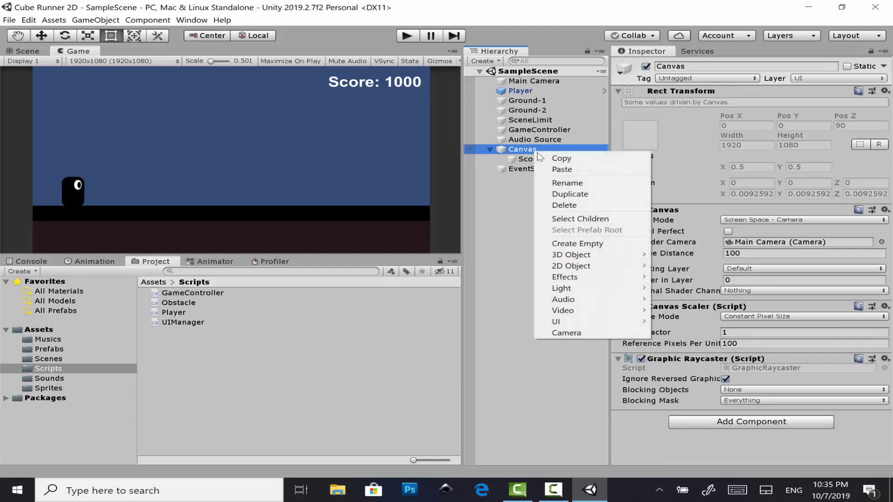
mouse_move(639, 322)
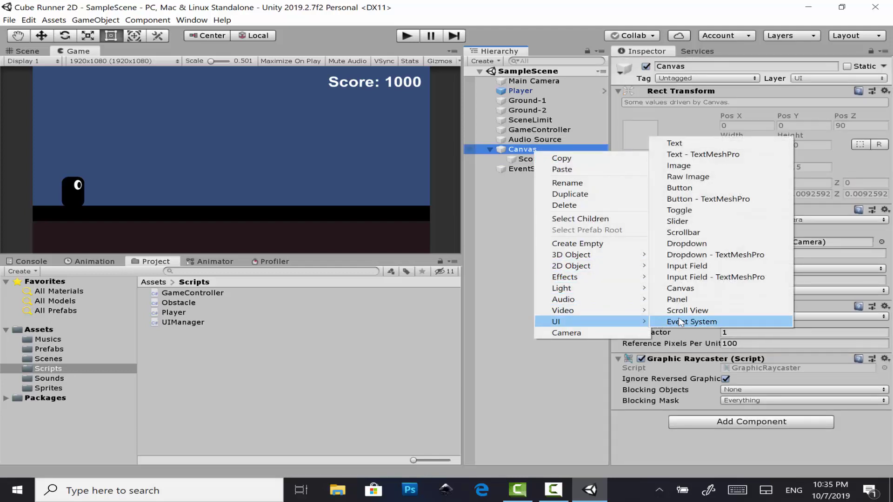
click(718, 298)
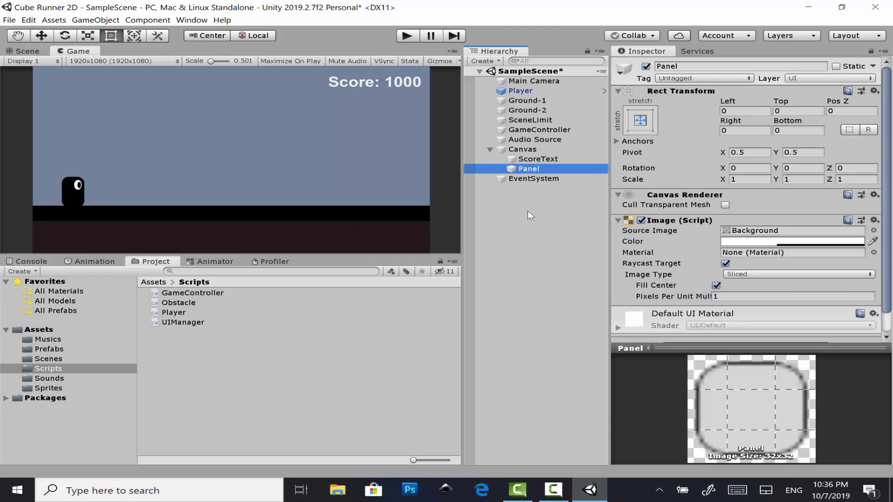
right_click(529, 173)
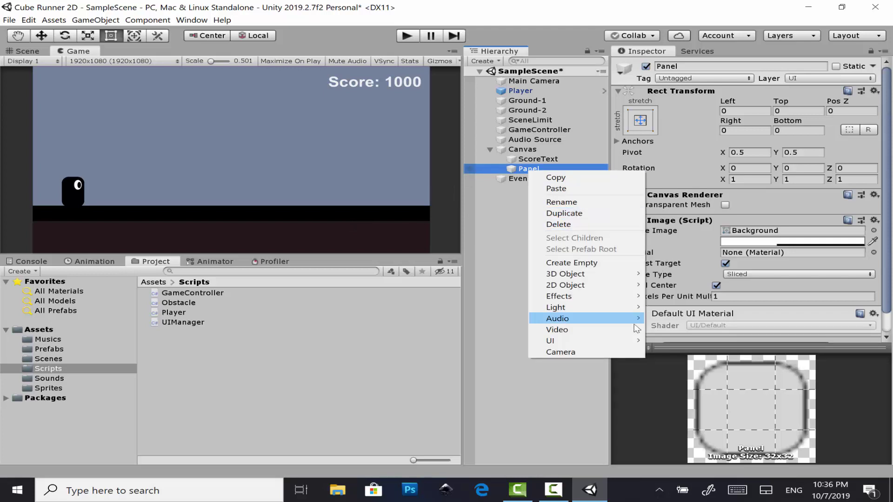
mouse_move(635, 341)
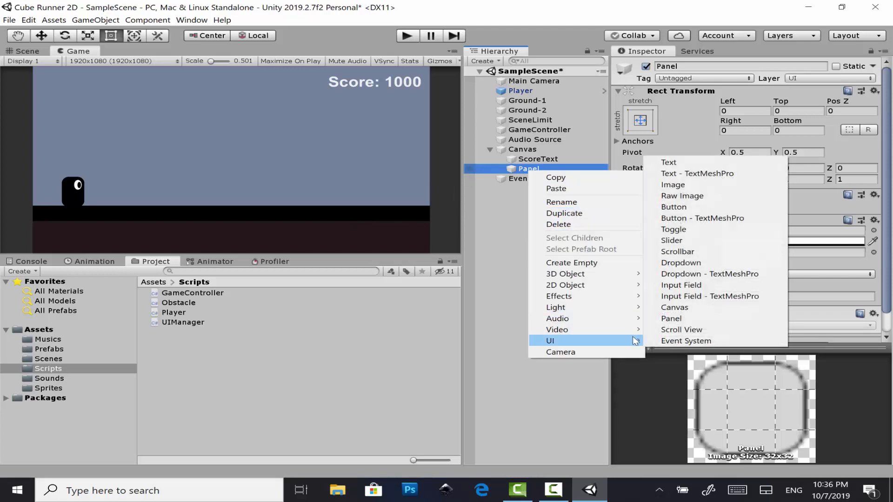
click(668, 162)
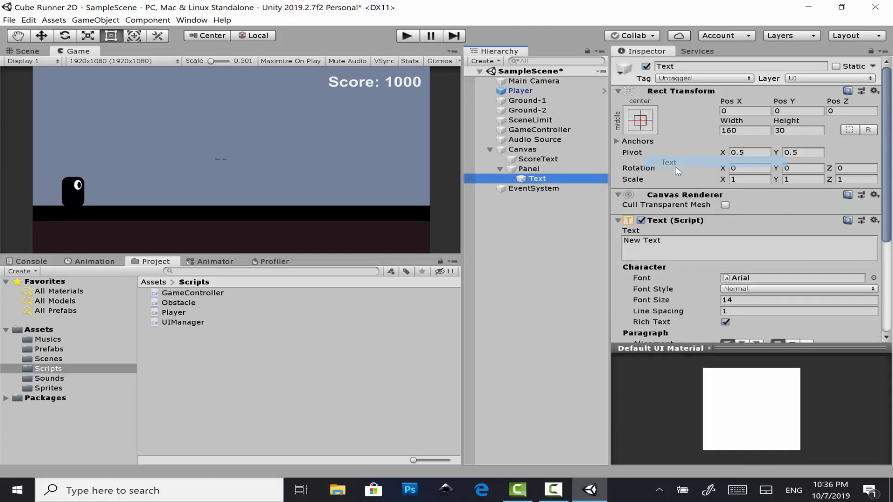
- Rename the Panel to GameoverPanel and select its Text child
click(550, 170)
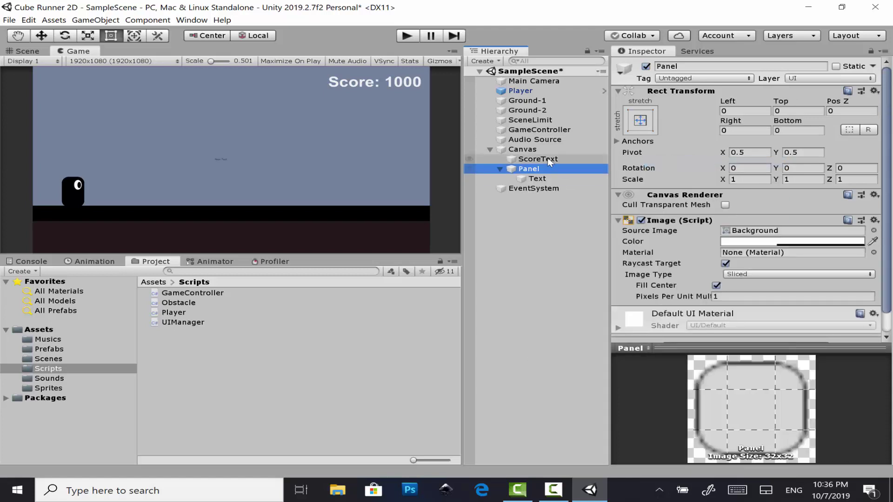
key(F2)
key(Home)
text(Gam)
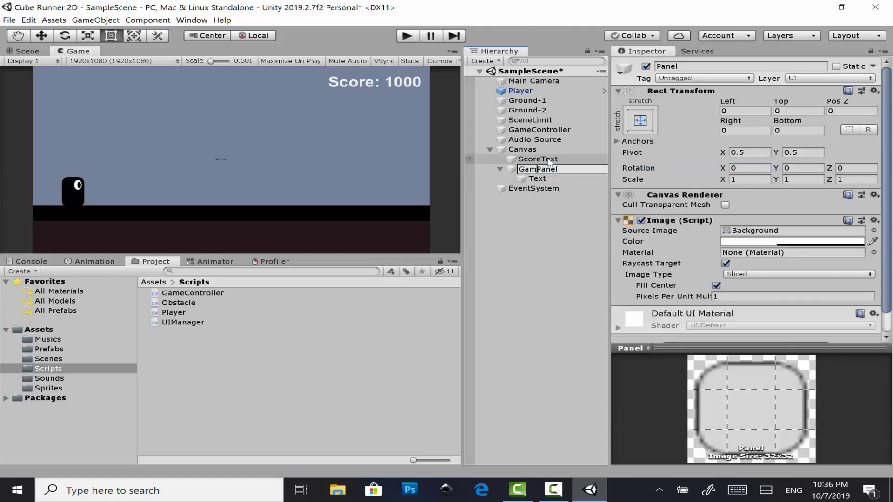
text(eo)
text(ver)
key(Return)
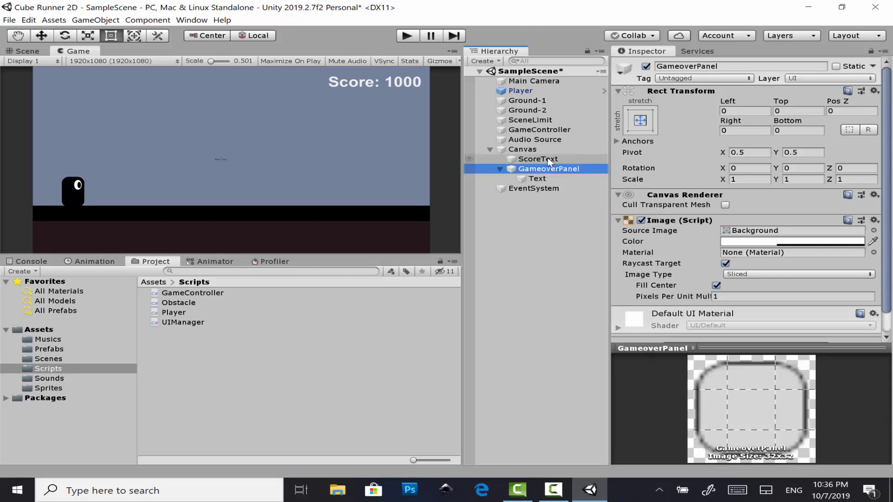
click(548, 179)
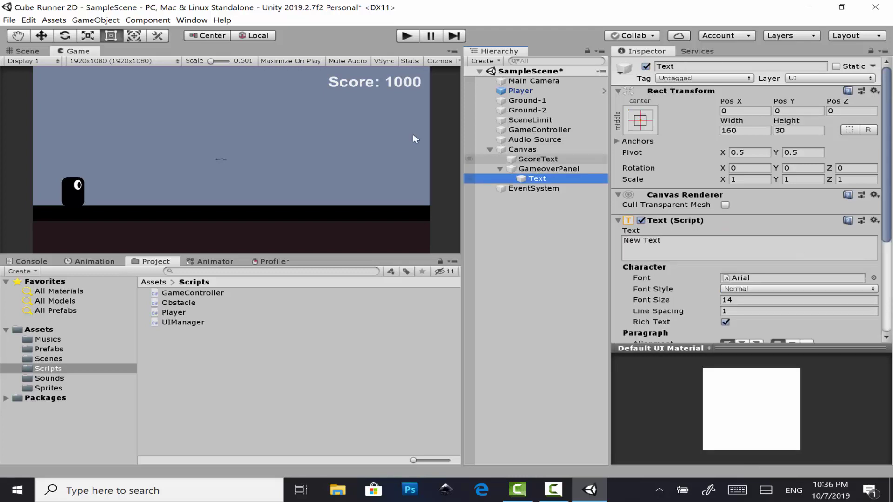
- In the Scene view, resize the panel's Text box to 1311.8 by 231.1, centred at Y 163
click(27, 52)
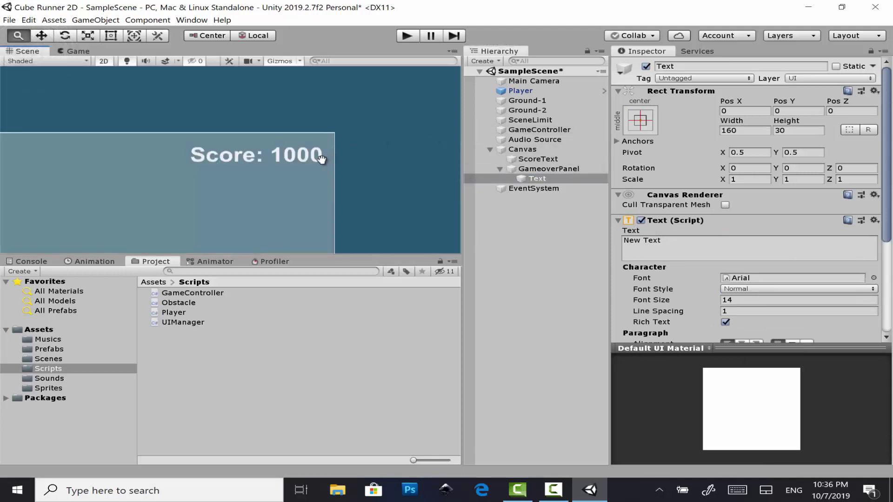
mouse_move(318, 155)
middle_down()
mouse_move(376, 107)
mouse_move(400, 130)
middle_up()
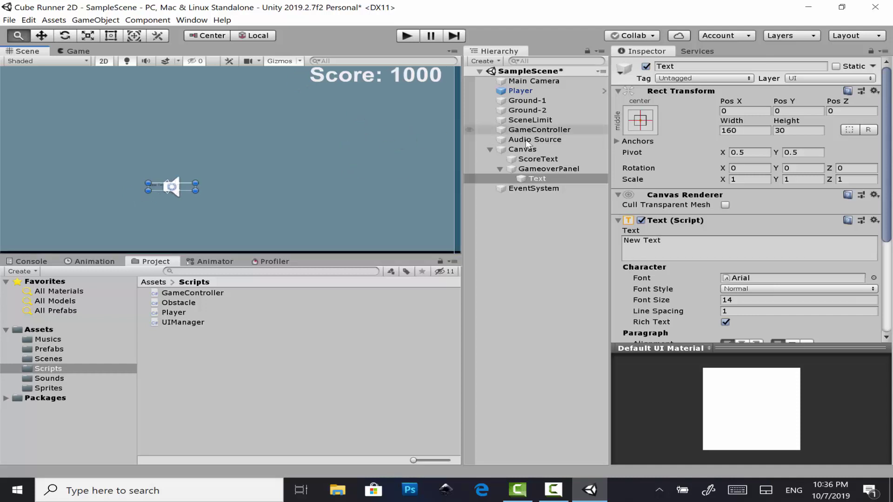
scroll(289, 158, down, 1)
scroll(287, 155, down, 3)
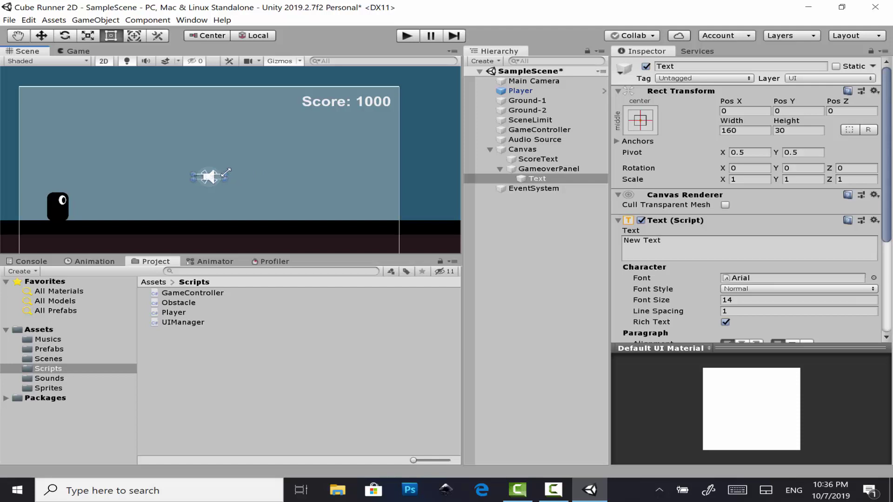
drag(226, 172, 391, 137)
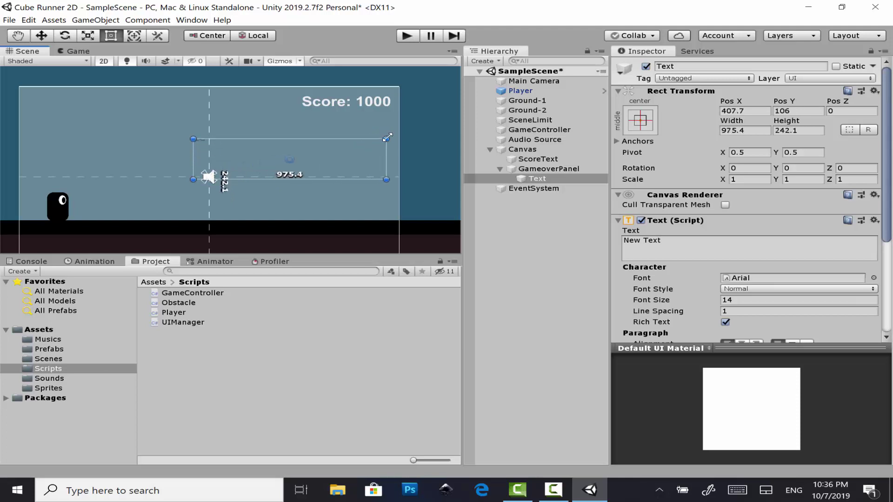
drag(192, 140, 126, 134)
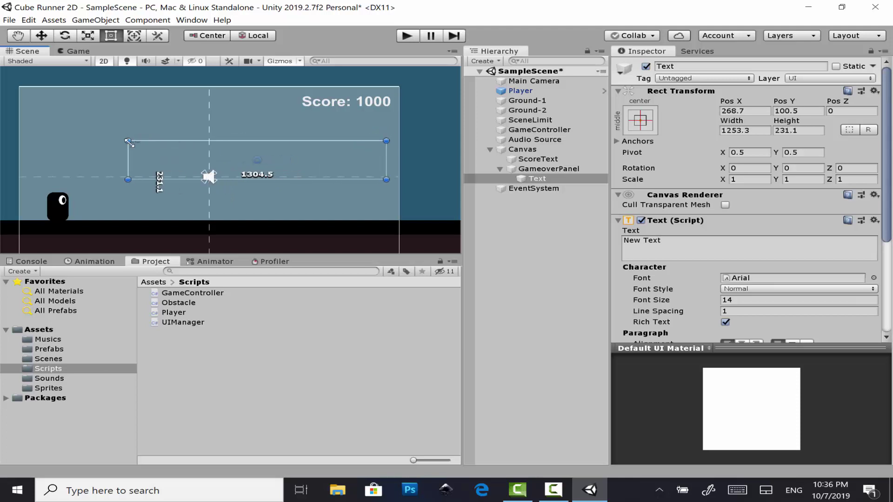
mouse_move(179, 159)
mouse_down()
mouse_move(125, 151)
mouse_move(136, 152)
mouse_move(125, 144)
mouse_up()
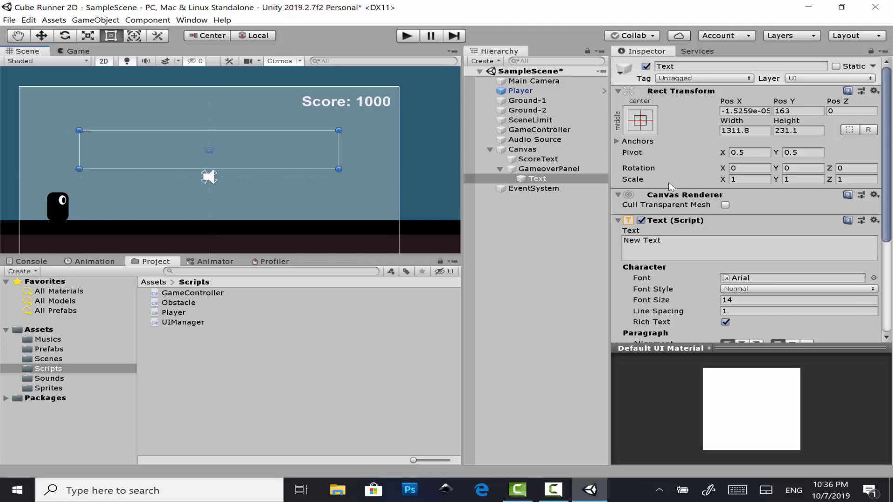
- Change the text to GAME OVER, make it bold, and centre it horizontally and vertically
click(670, 238)
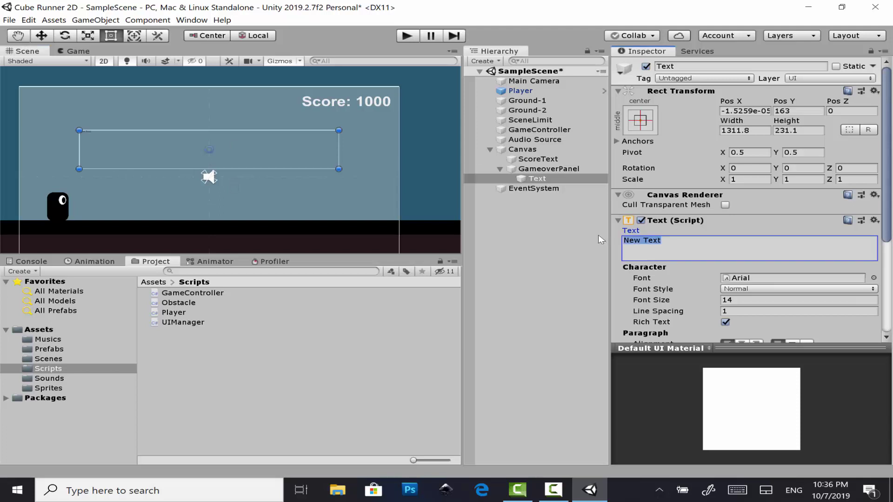
text(GAME OVER)
scroll(686, 232, down, 3)
click(762, 180)
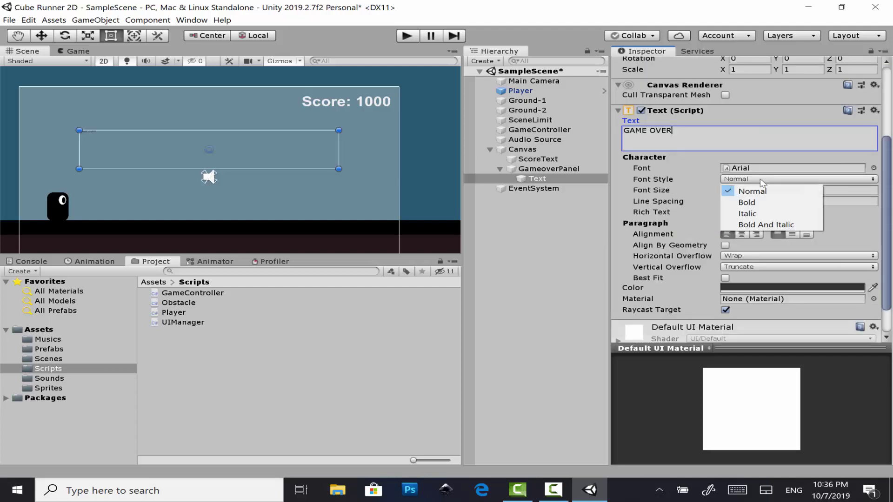
click(749, 213)
click(760, 180)
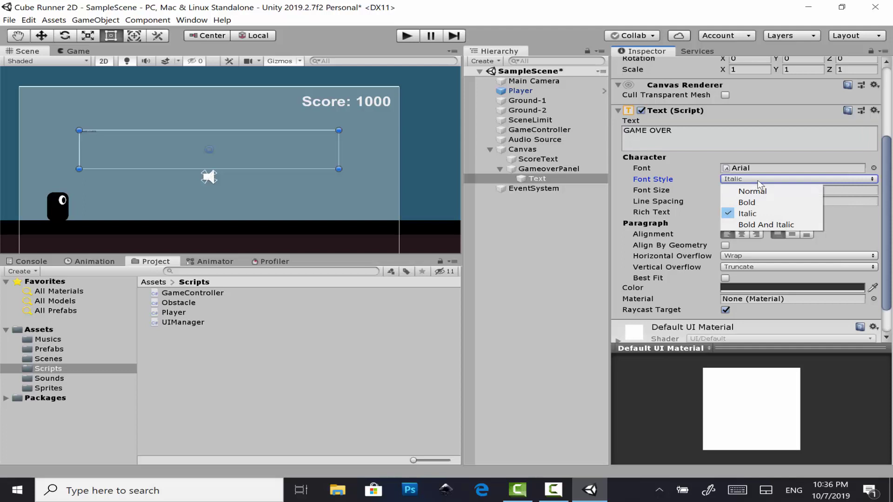
click(759, 204)
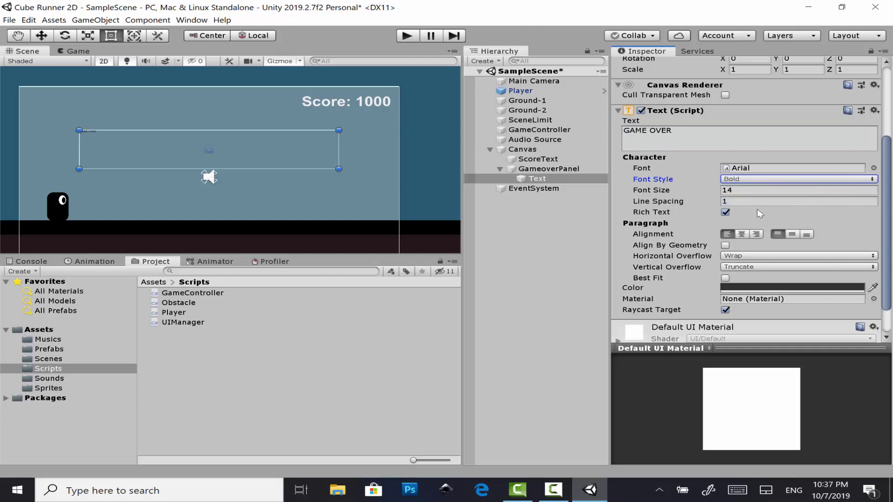
click(742, 234)
click(794, 237)
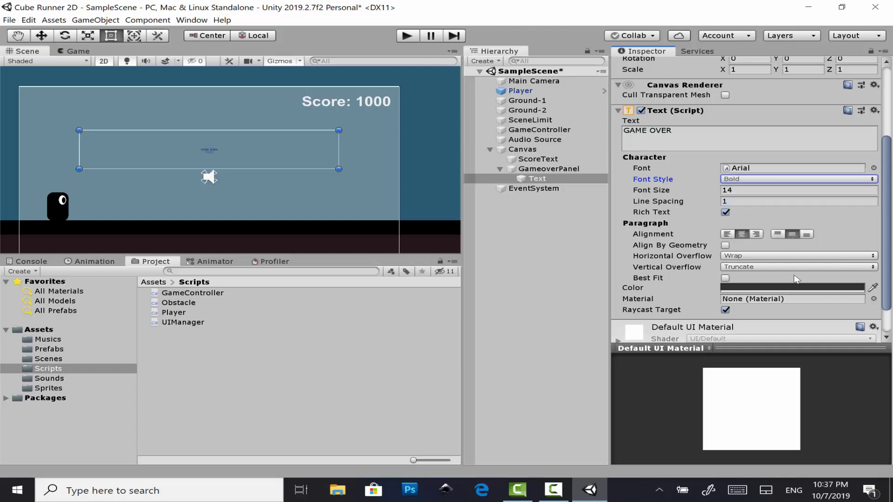
- Colour the GAME OVER text dark red and set its font size to 200
click(796, 286)
click(809, 146)
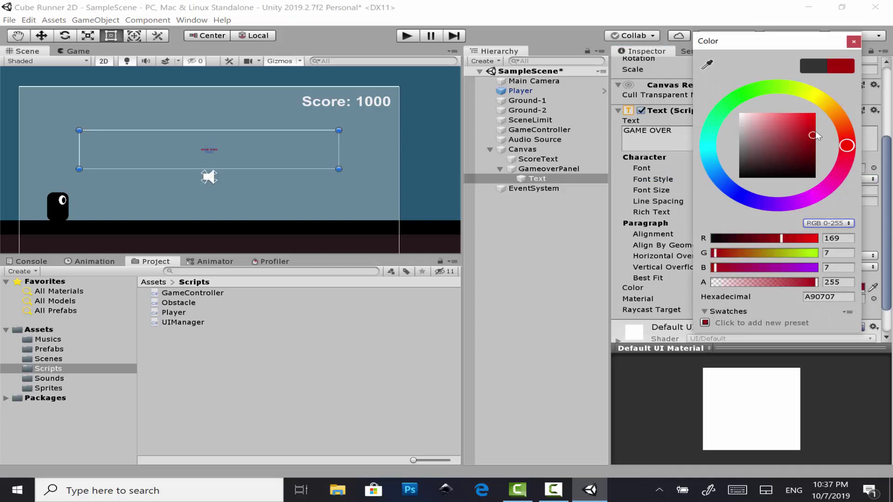
click(853, 41)
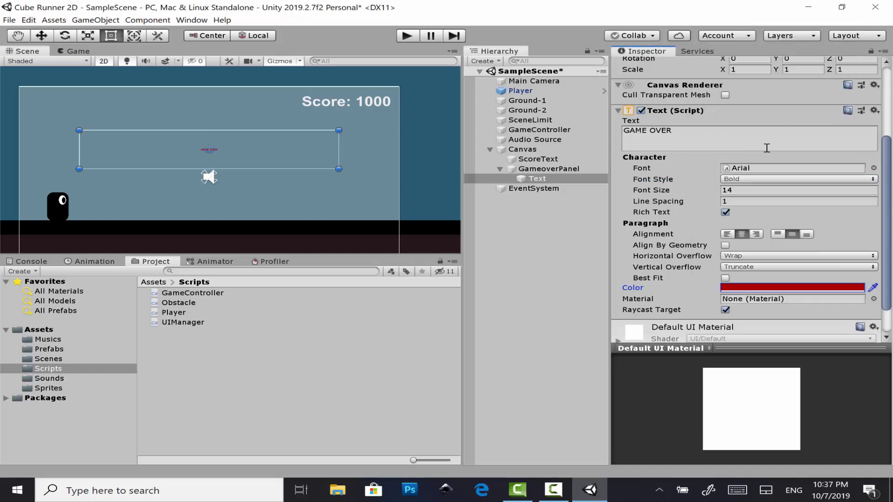
click(725, 190)
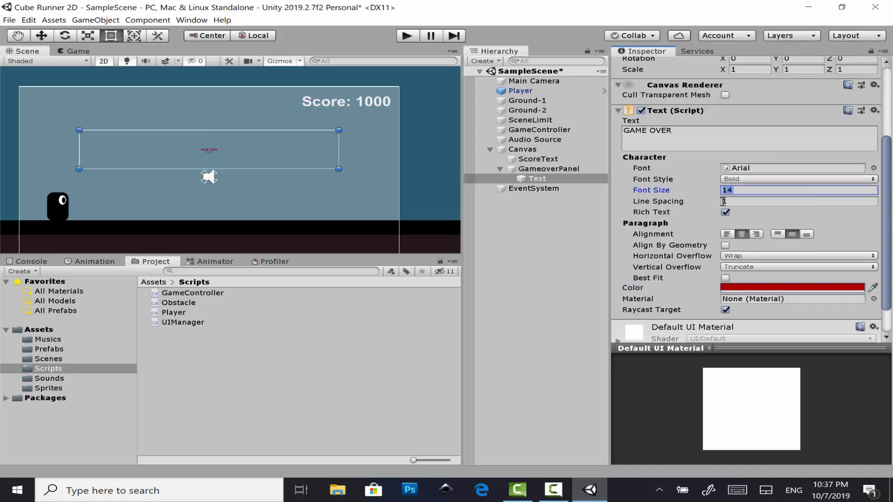
text(200)
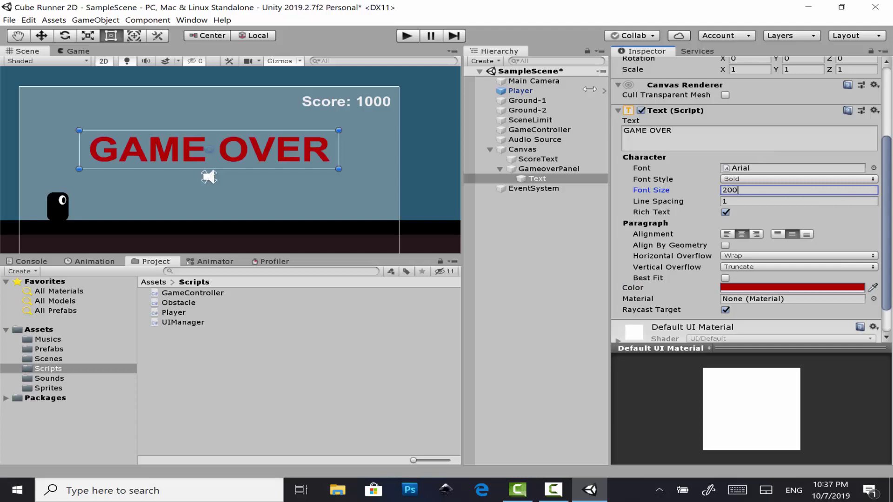
- Save the scene and nudge the GAME OVER text slightly upward, checking it in the Game view
click(80, 51)
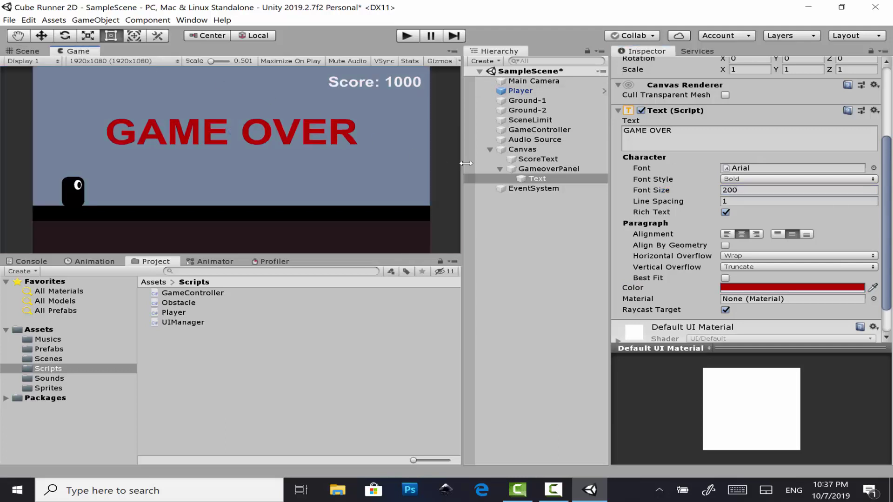
key(ctrl+s)
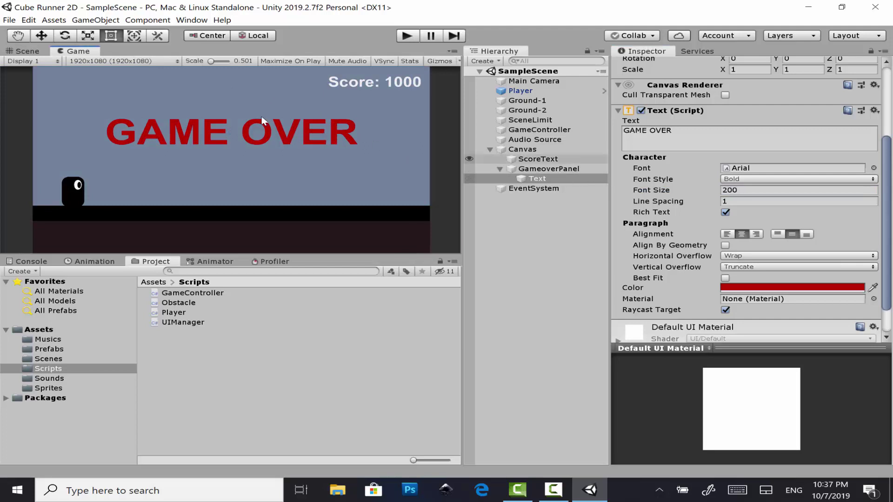
click(27, 51)
drag(202, 146, 201, 135)
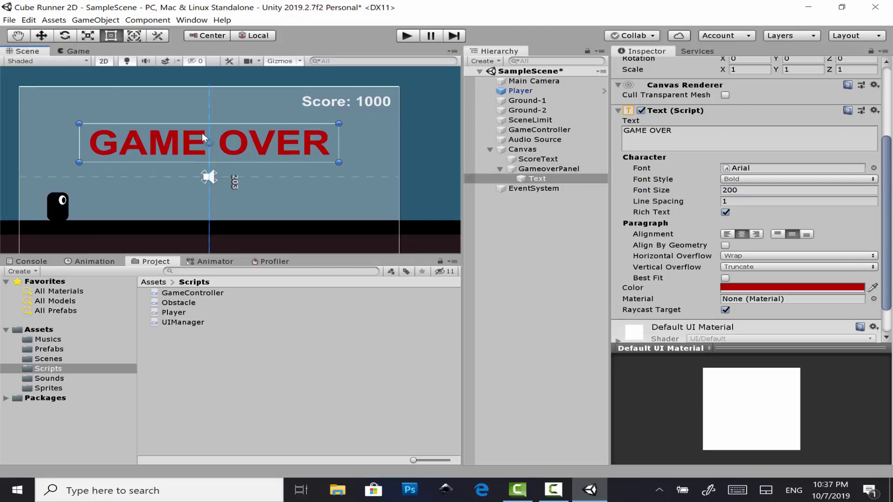
click(78, 51)
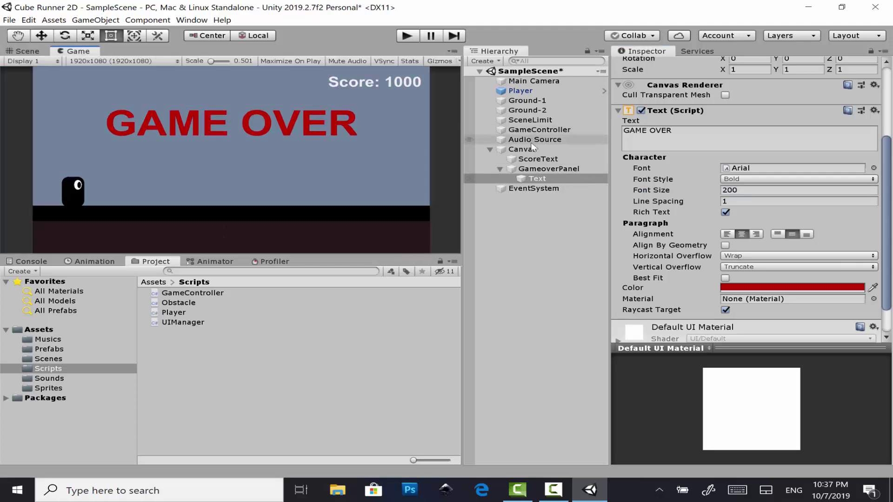
- Rename the title text object to GameoverTitleText and save the scene
click(533, 168)
click(533, 178)
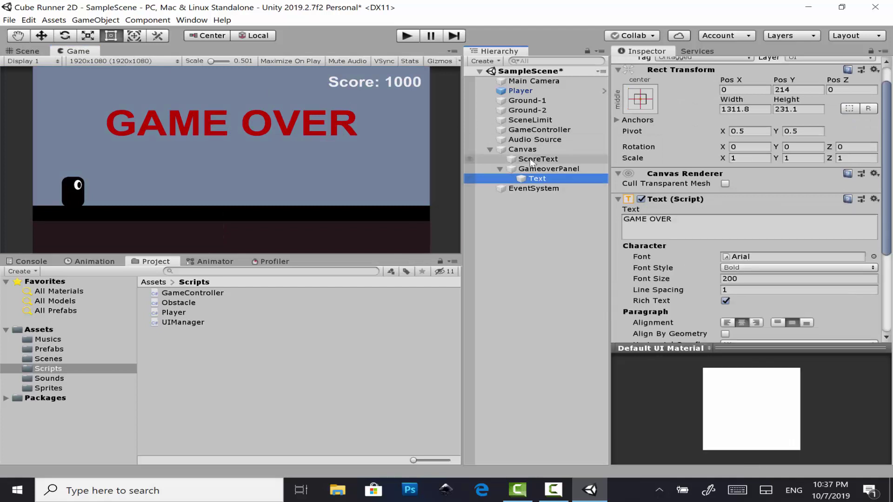
key(F2)
text(g)
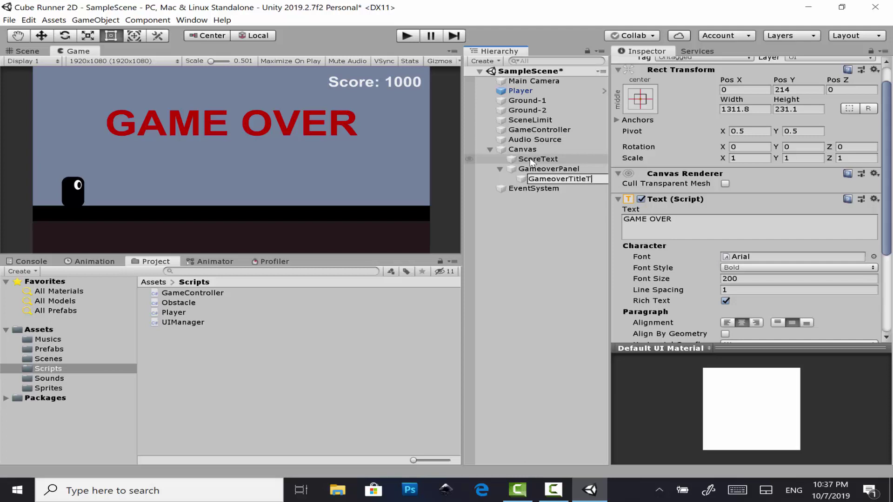
key(Return)
key(ctrl+s)
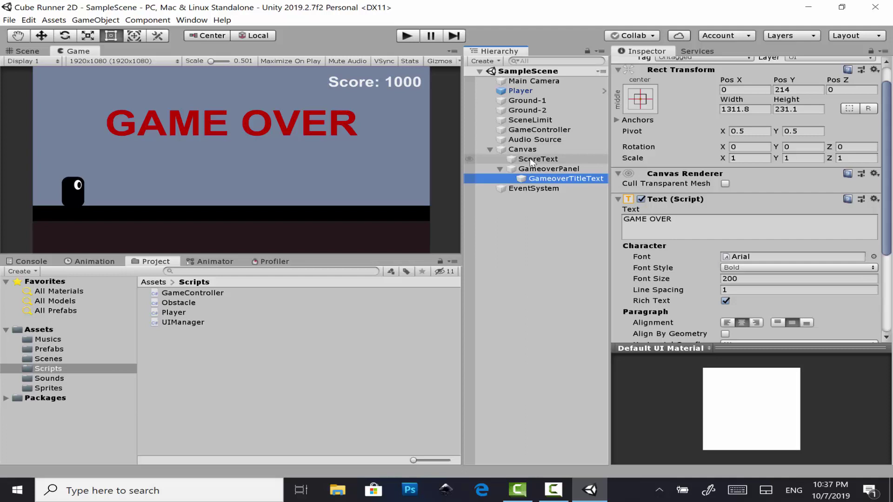
click(535, 169)
right_click(536, 170)
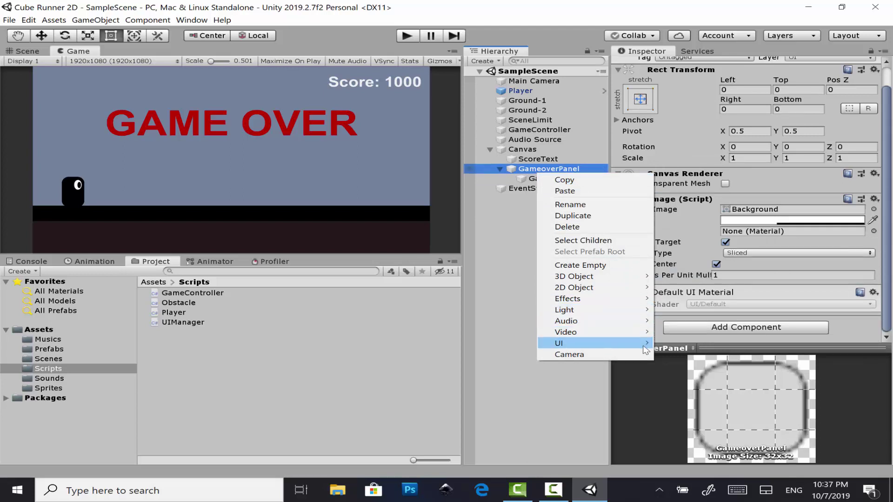
- Add a Button inside GameoverPanel and resize it to 392.7 by 132.6 below the title
mouse_move(647, 348)
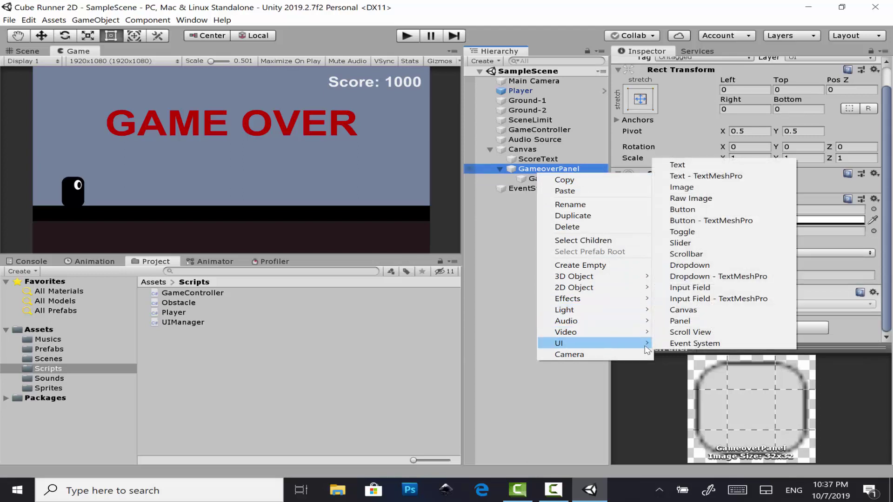
click(703, 211)
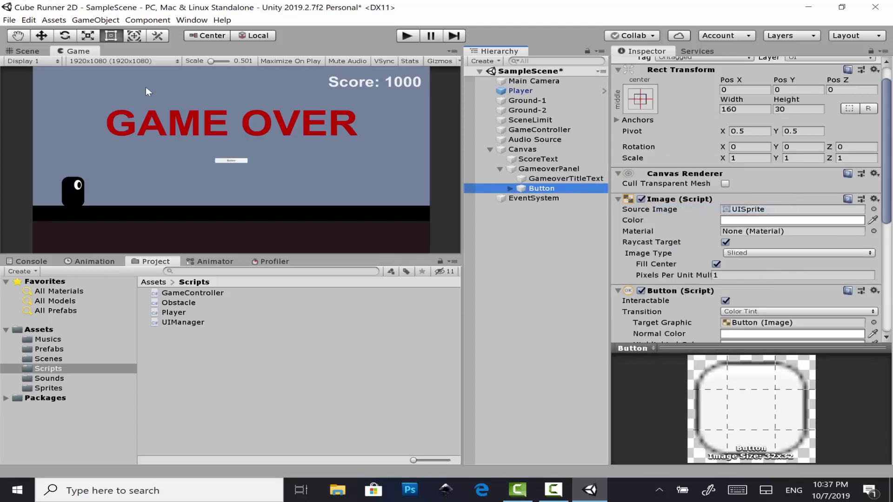
click(27, 52)
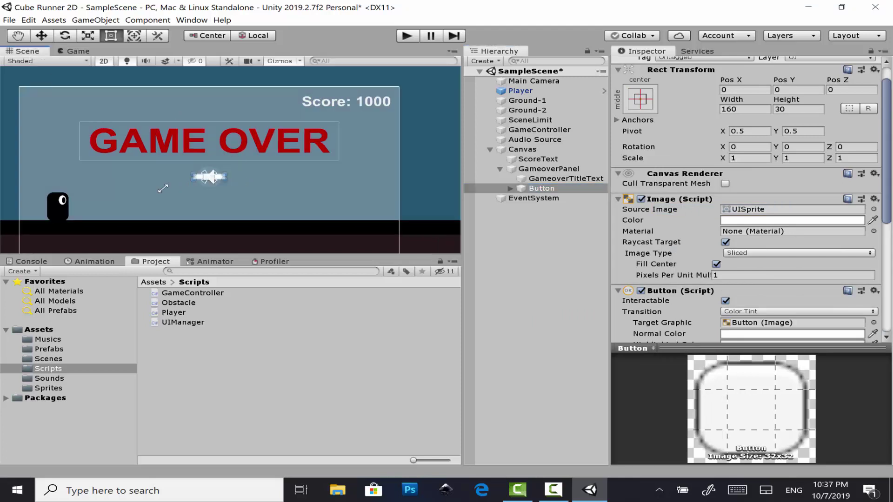
drag(163, 188, 156, 195)
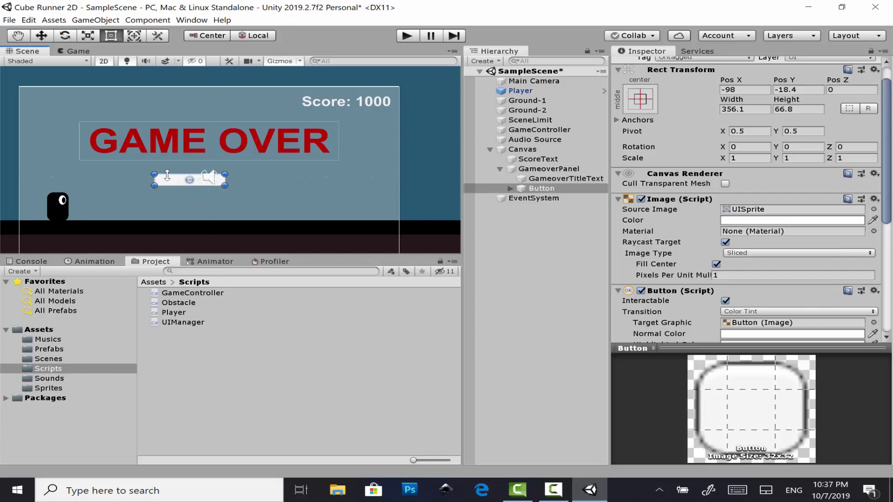
mouse_move(167, 185)
mouse_down()
mouse_move(166, 192)
mouse_move(195, 185)
mouse_up()
- Centre the button on the canvas and select its label Text object
click(78, 52)
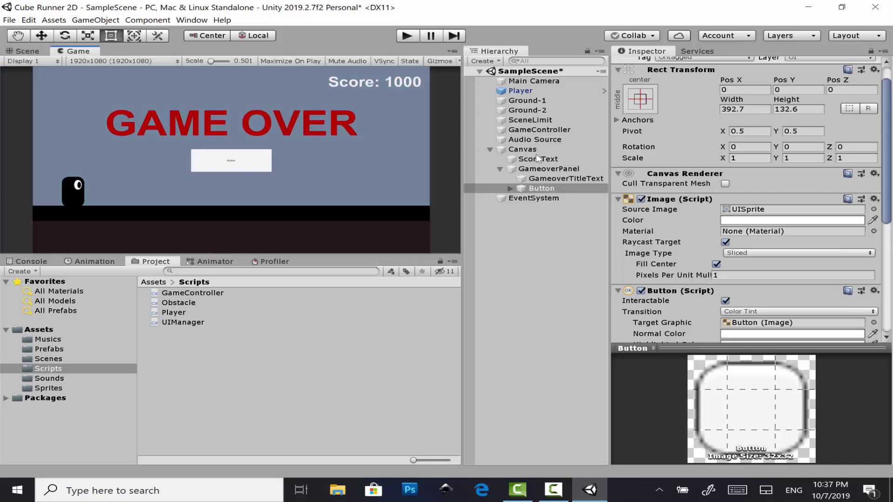
click(510, 188)
click(543, 198)
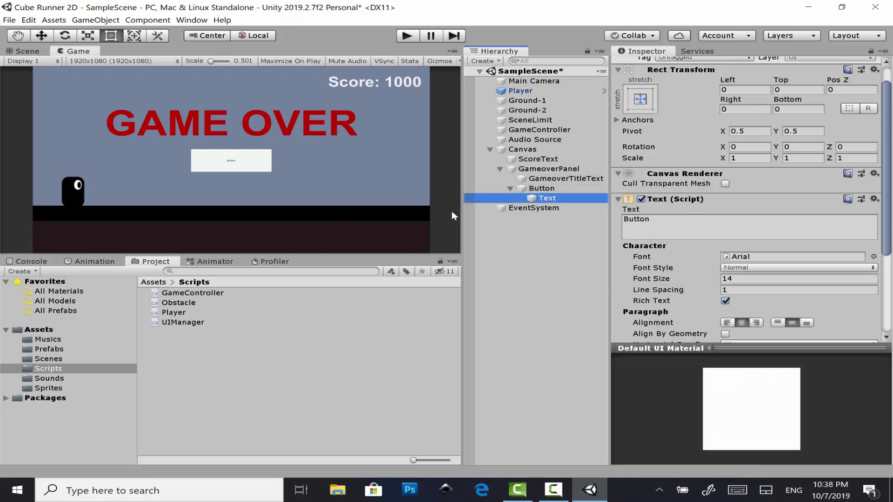
- Make the button label Bold And Italic with font size 84
click(760, 268)
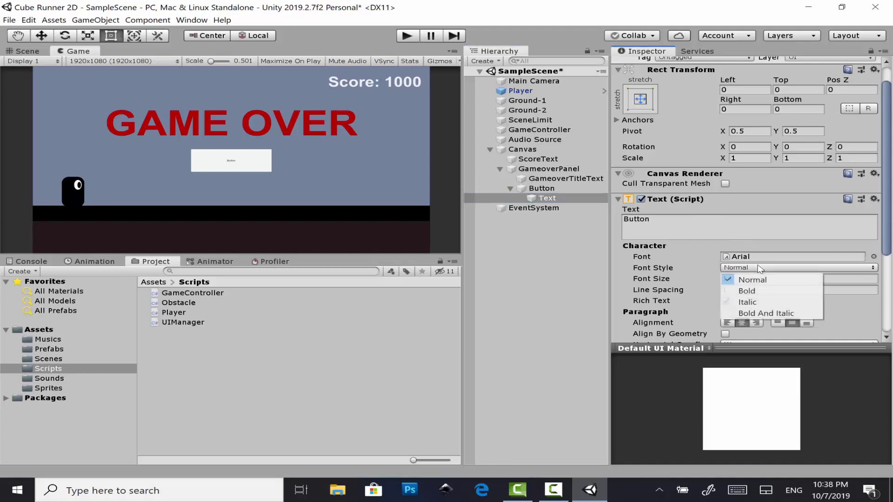
click(772, 313)
double_click(724, 279)
text(56)
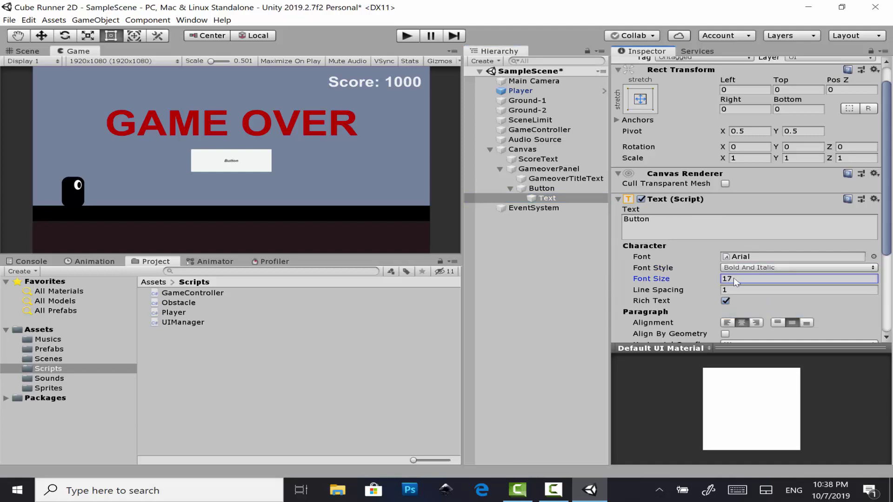
double_click(773, 282)
text(83)
key(BackSpace)
text(4)
scroll(775, 266, down, 4)
scroll(776, 211, down, 1)
- After trying orange, cyan and magenta, set the button label colour to dark green (0E8E05)
click(781, 253)
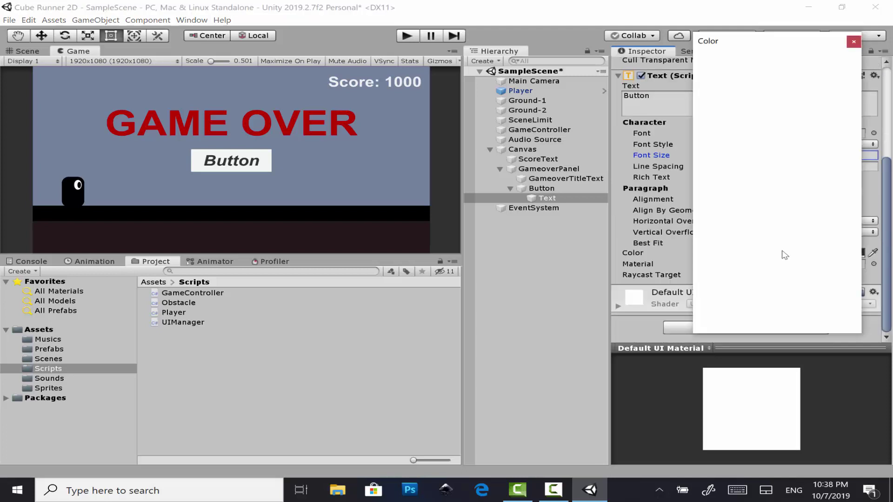
click(810, 113)
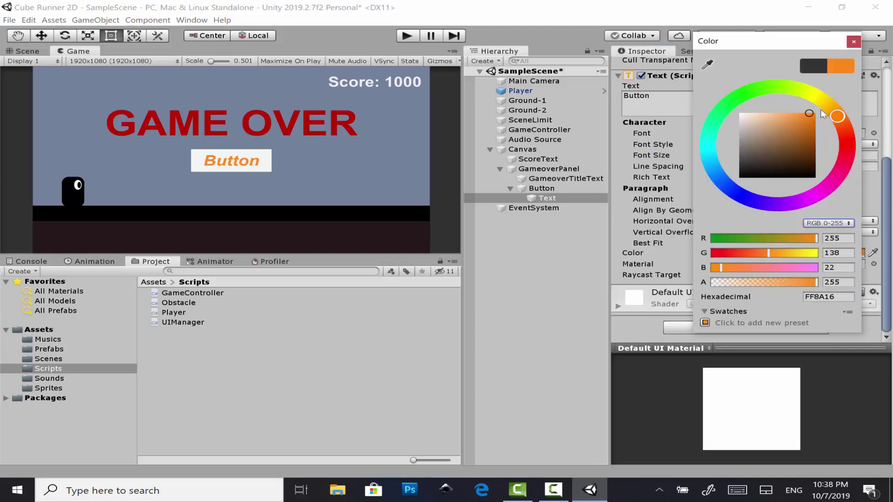
click(709, 138)
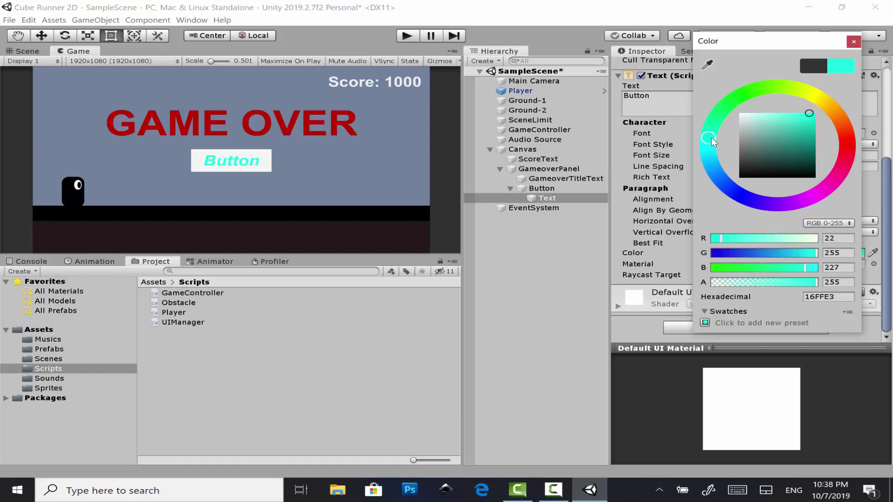
click(828, 188)
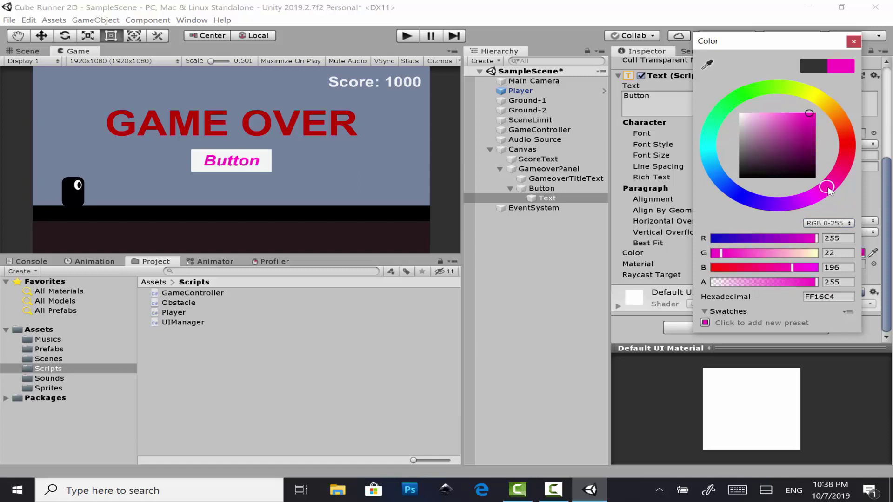
drag(784, 93, 746, 93)
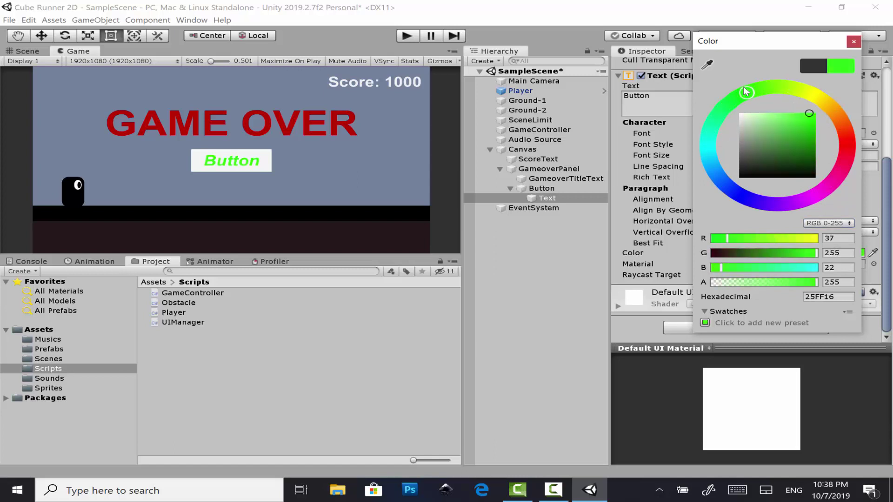
click(813, 140)
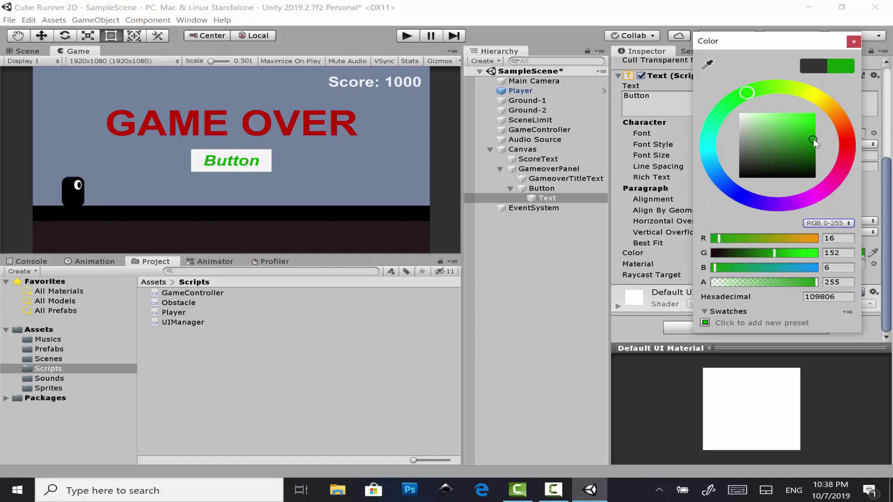
drag(814, 144, 815, 145)
click(853, 41)
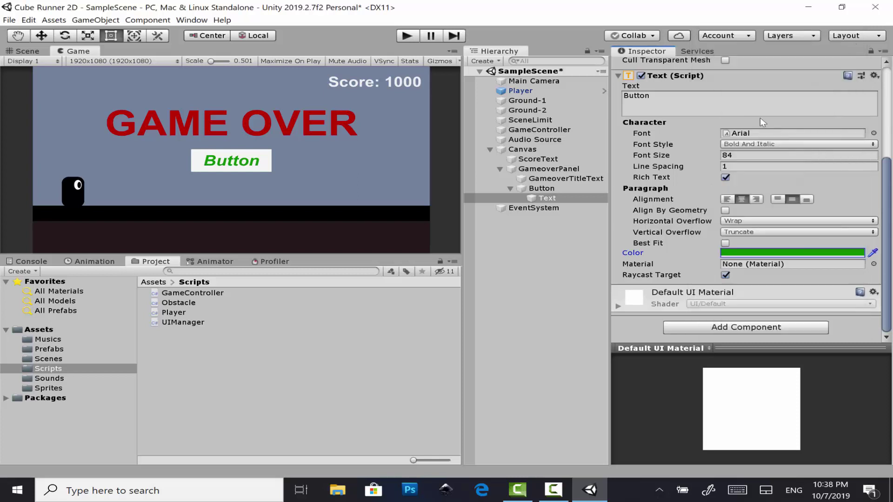
- Change the button caption to Replay and save the scene
drag(703, 99, 621, 146)
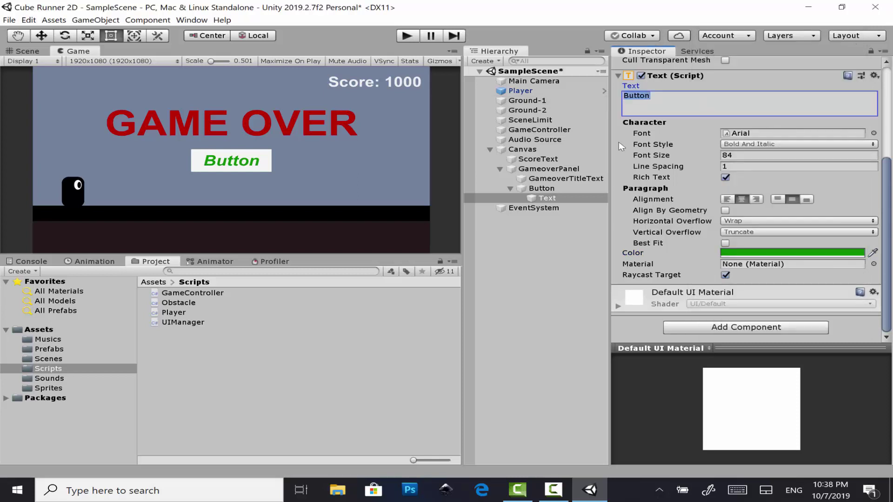
text(Repla)
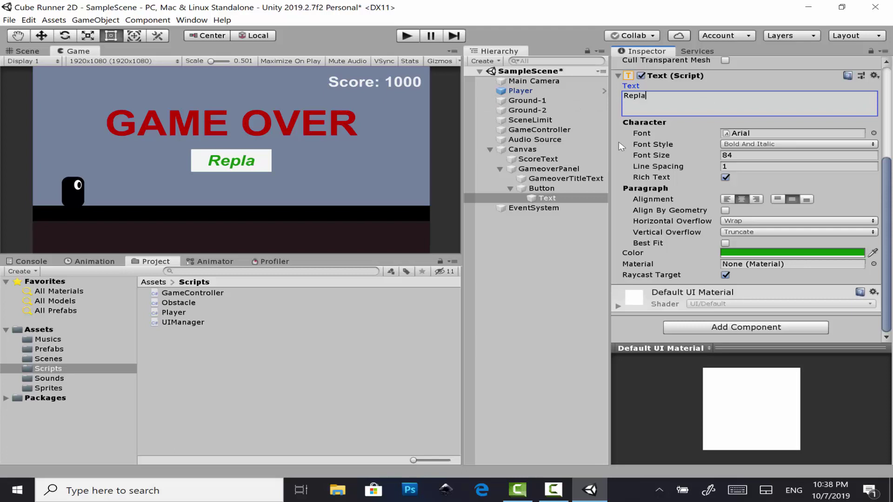
text(y)
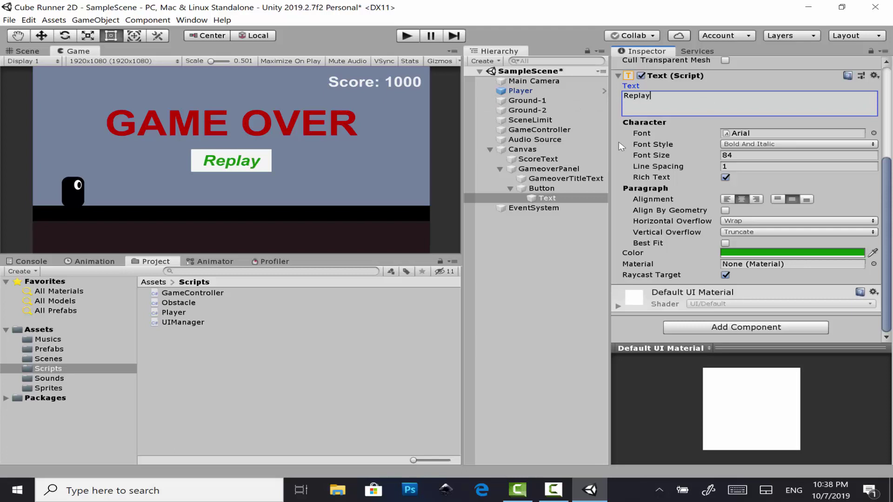
key(ctrl+s)
- Rename the Button object to ReplayButton and save the scene
click(558, 188)
click(587, 191)
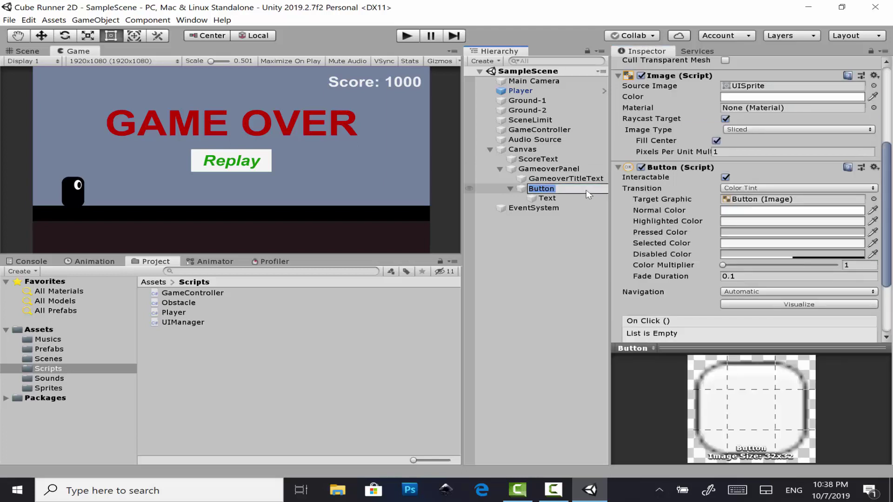
key(Home)
text(Repla)
text(y)
key(Return)
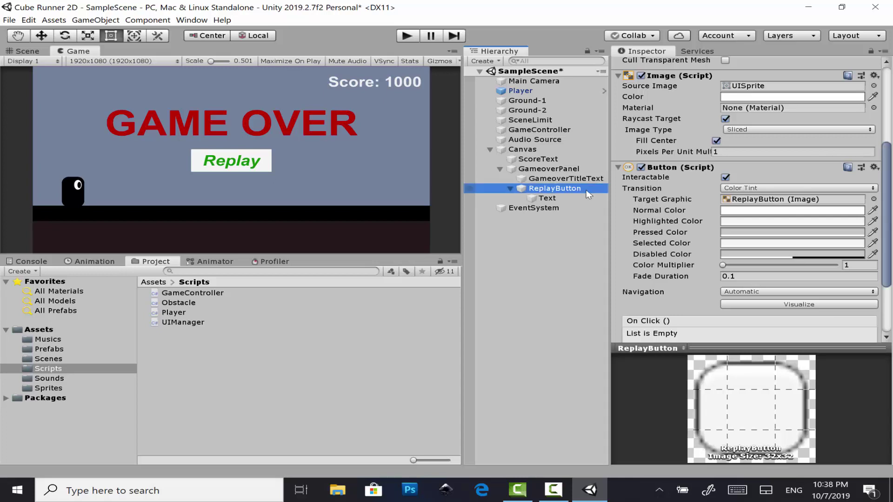
key(ctrl+s)
- Deactivate GameoverPanel, save the scene, and open the UIManager script in Visual Studio
click(560, 168)
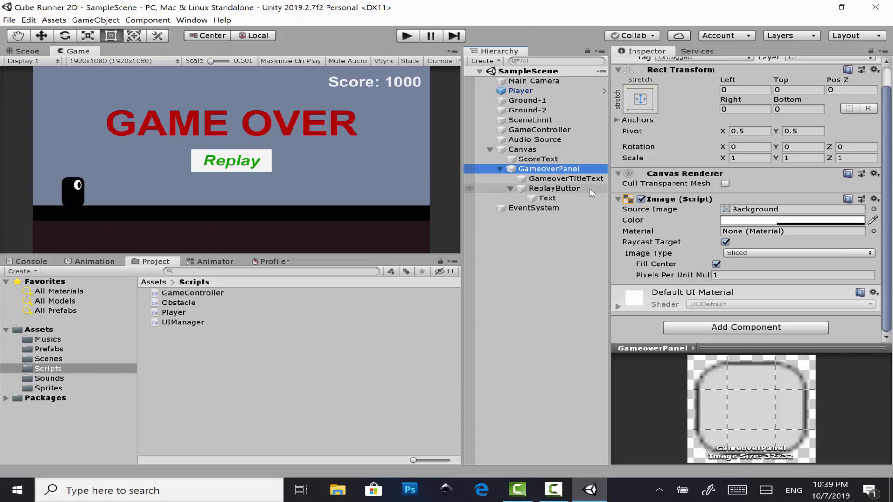
scroll(633, 102, up, 1)
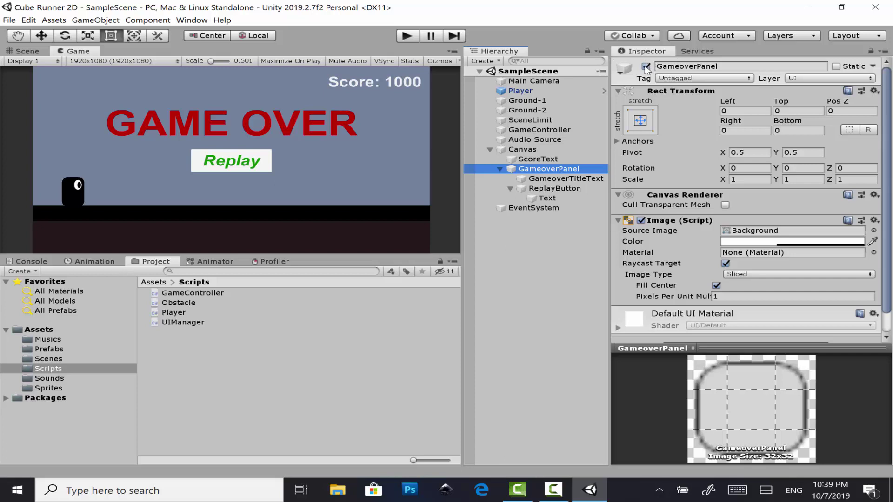
click(645, 67)
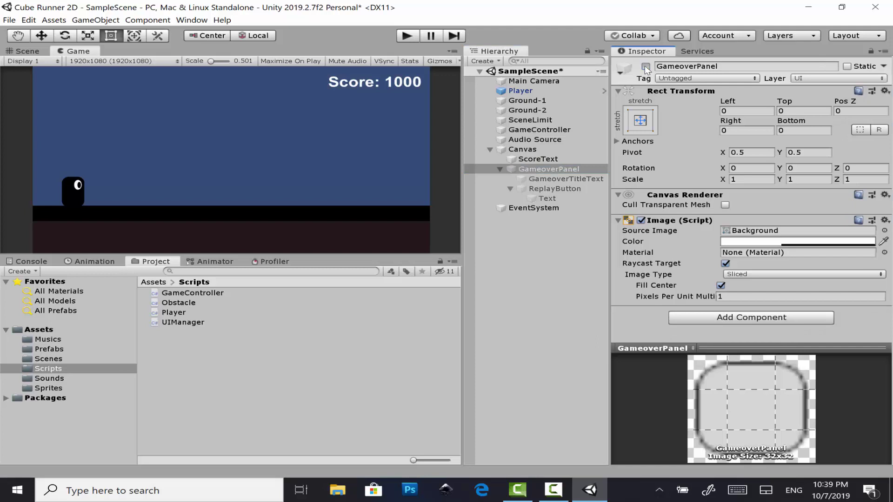
click(646, 66)
click(646, 66)
key(ctrl+s)
double_click(205, 321)
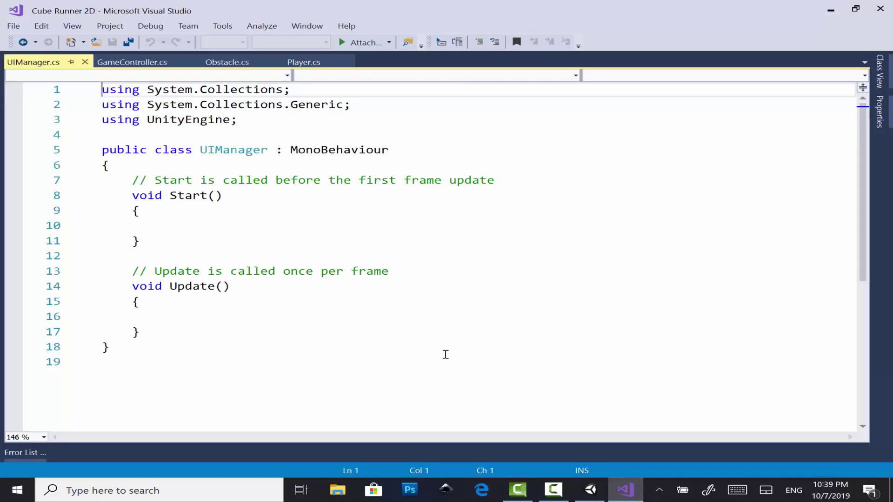
- Add 'using UnityEngine.UI;' as line 4 of UIManager.cs, below the UnityEngine directive, and save
click(248, 120)
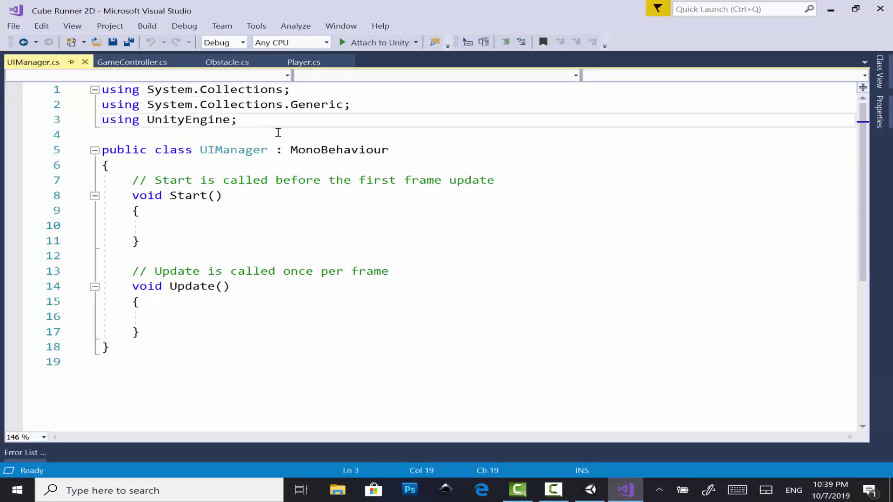
key(Return)
text(us)
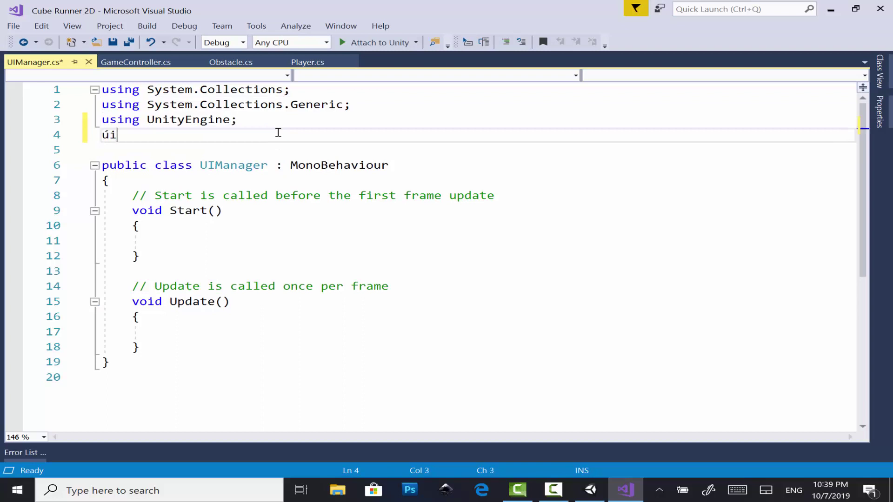
key(BackSpace)
key(BackSpace)
text(usi)
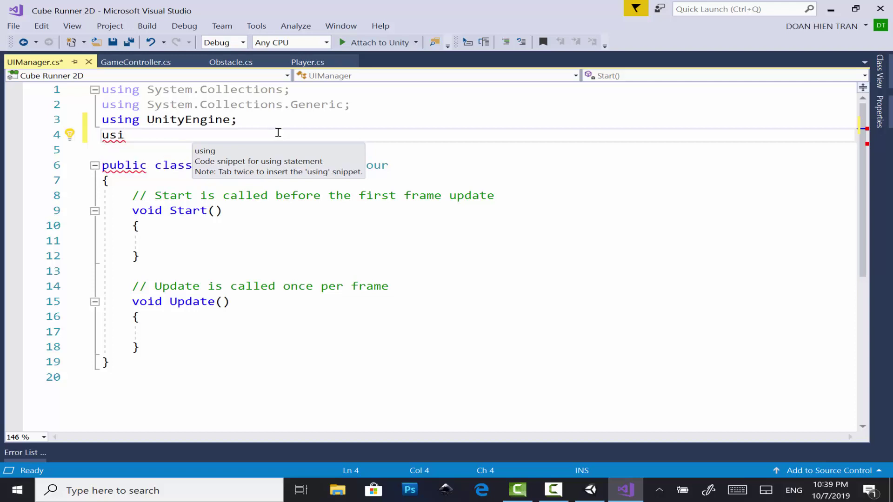
text(ng Un)
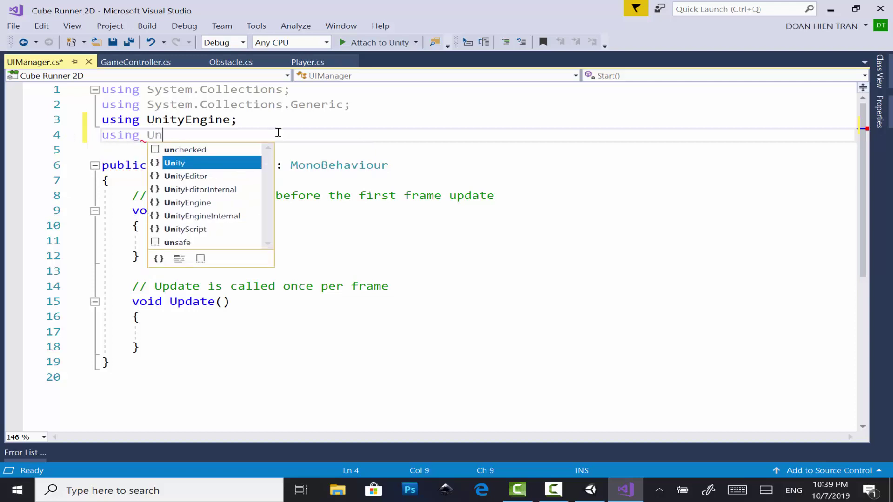
key(Down)
key(Down)
key(Down)
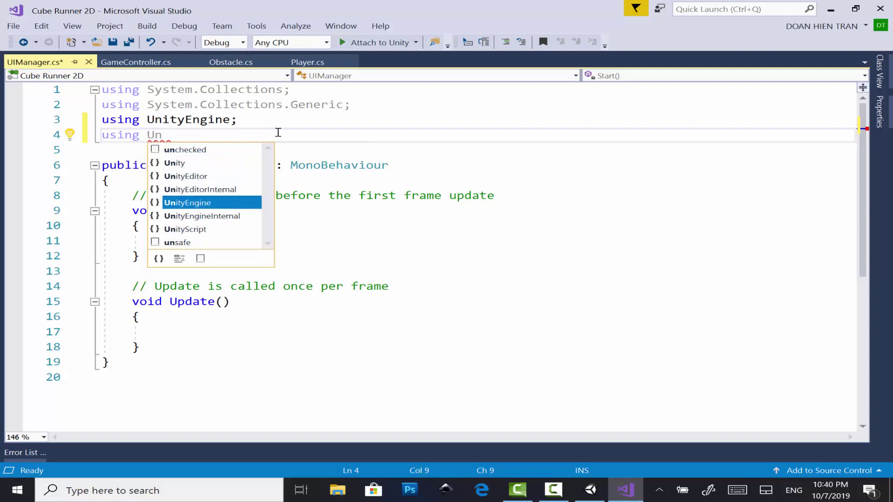
text(.U)
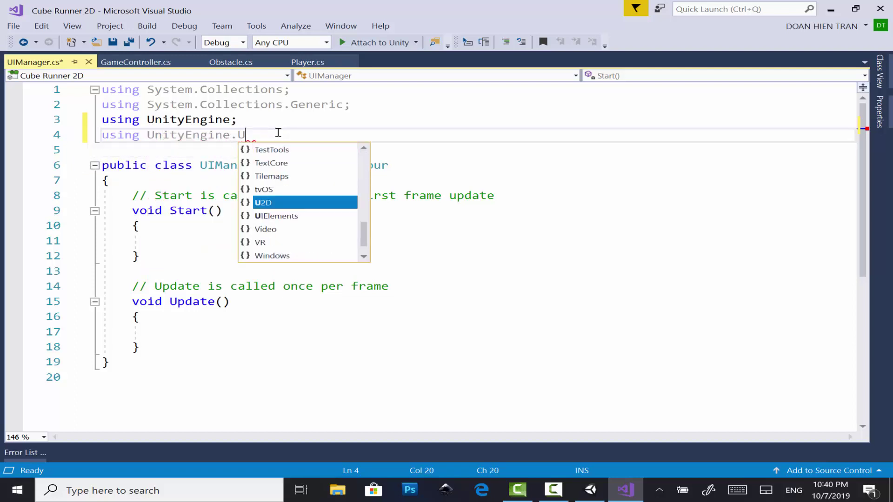
text(I)
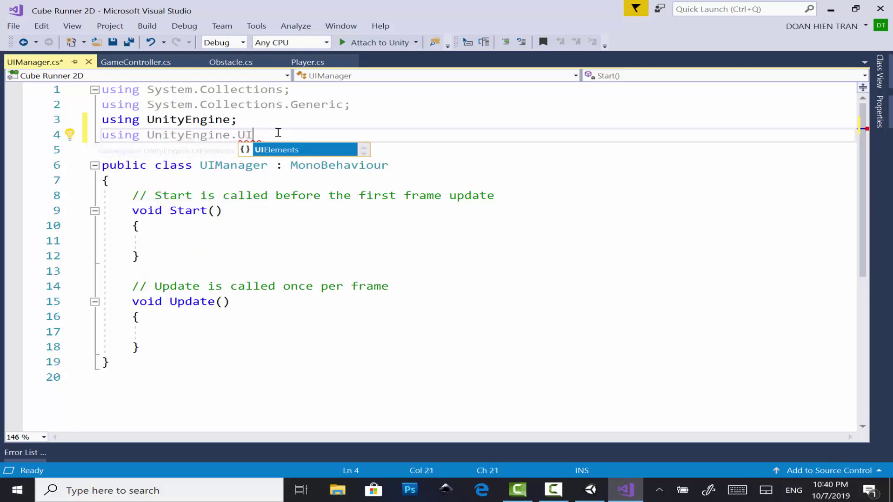
key(Escape)
text(;)
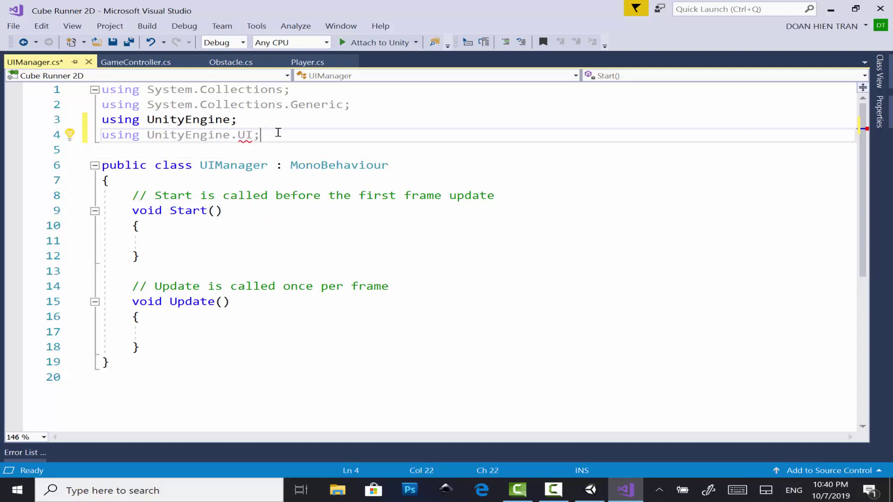
key(ctrl+s)
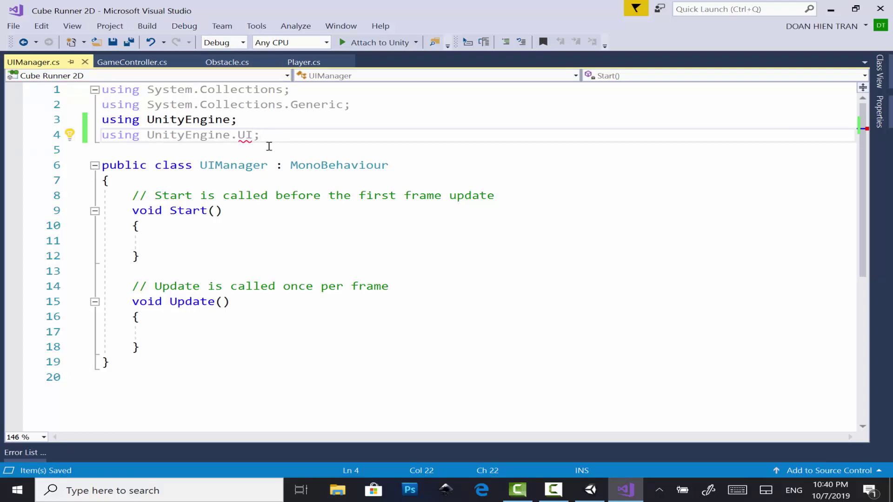
drag(261, 134, 245, 131)
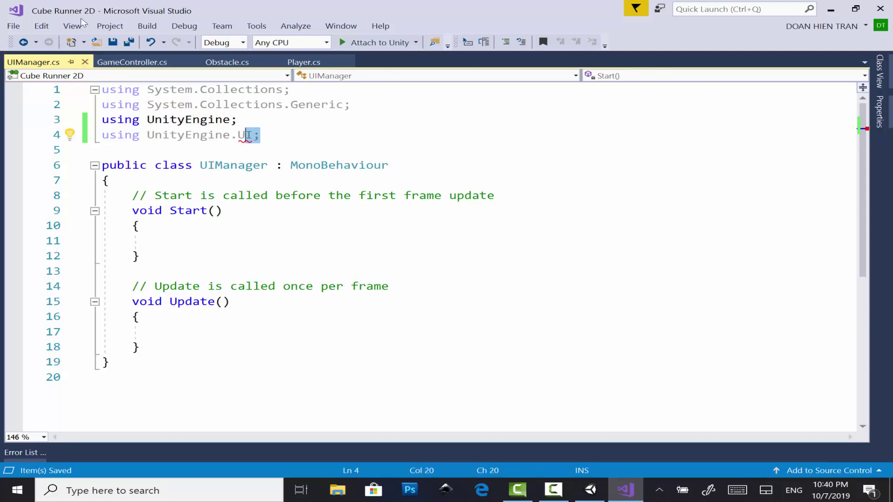
- In Reference Manager, untick the UnityEngine.UI project reference and open the Browse file picker
click(104, 27)
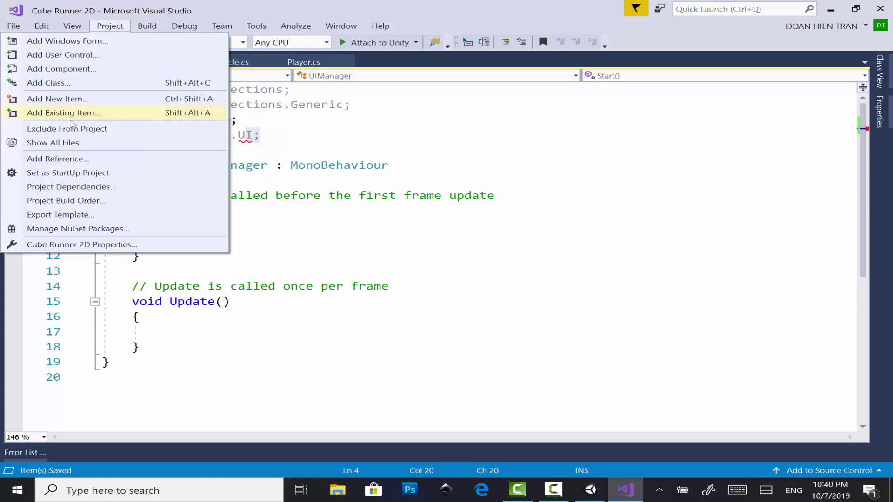
click(83, 159)
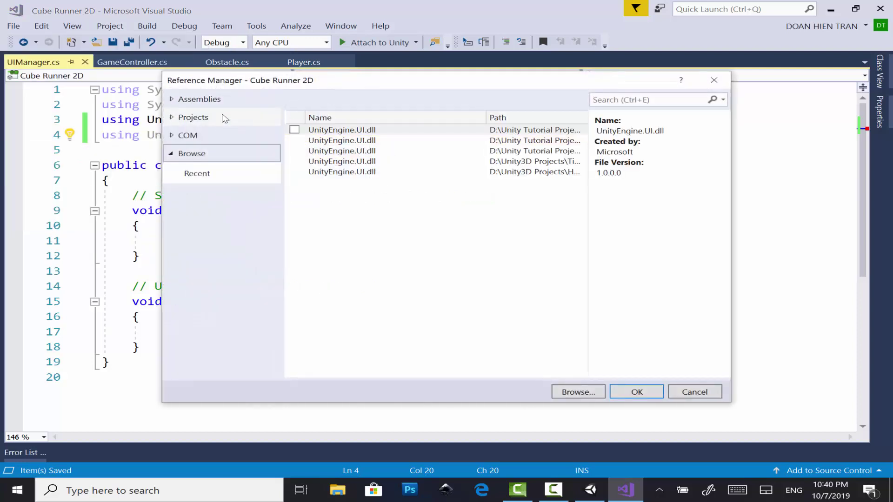
click(225, 118)
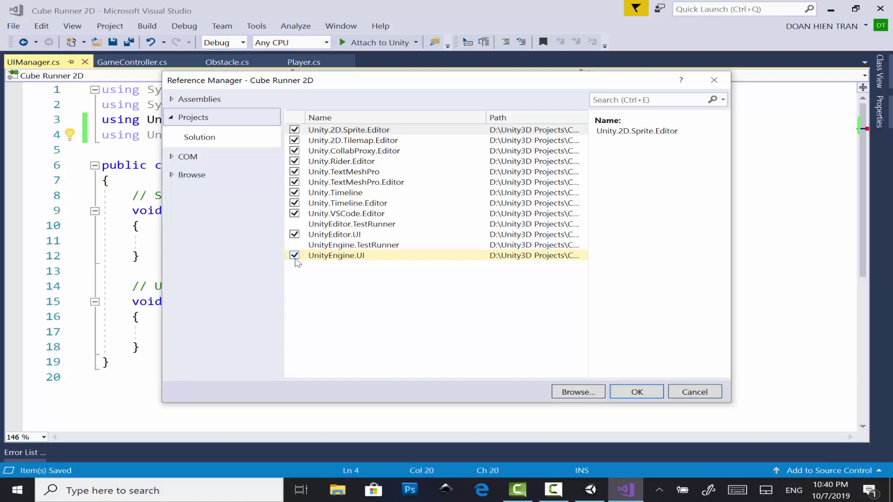
click(295, 258)
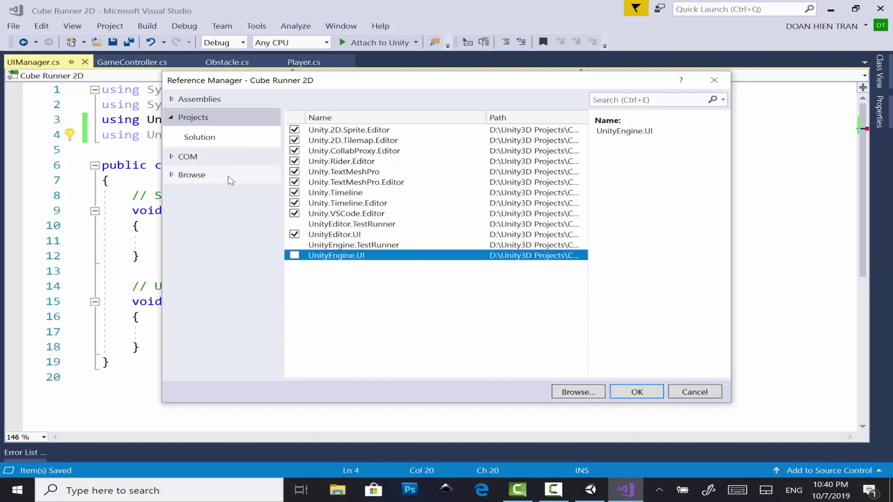
click(231, 179)
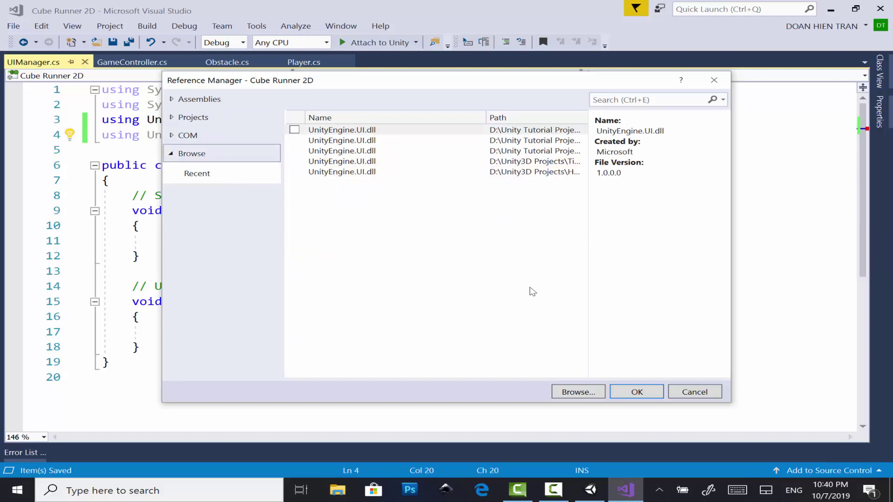
click(574, 391)
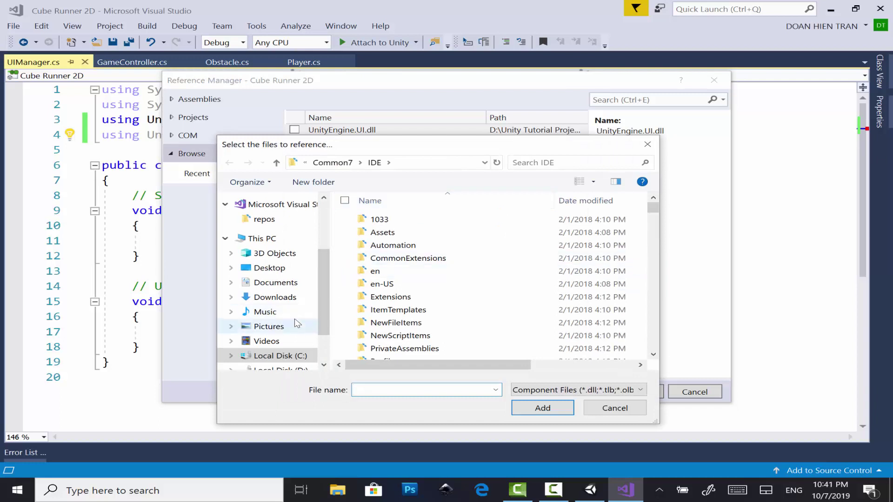
- Browse to the Cube Runner 2D folder under D:\Unity3D Projects in the file picker
scroll(295, 326, down, 1)
click(297, 351)
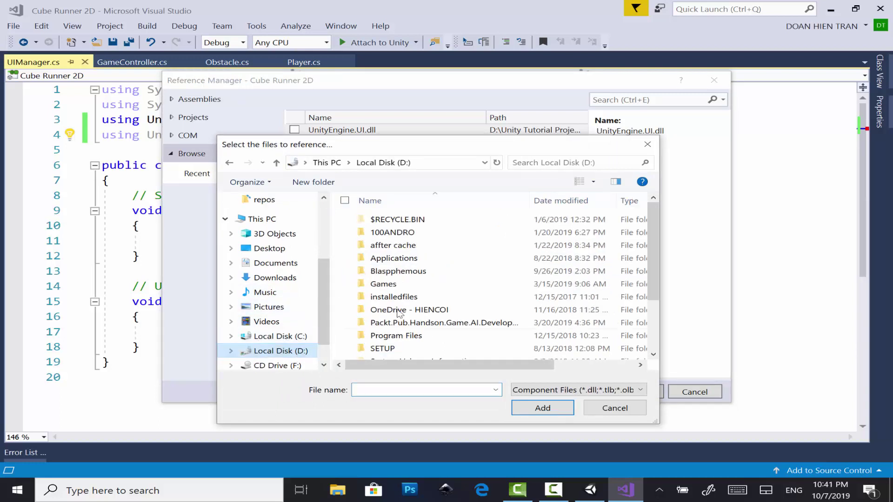
scroll(441, 306, down, 2)
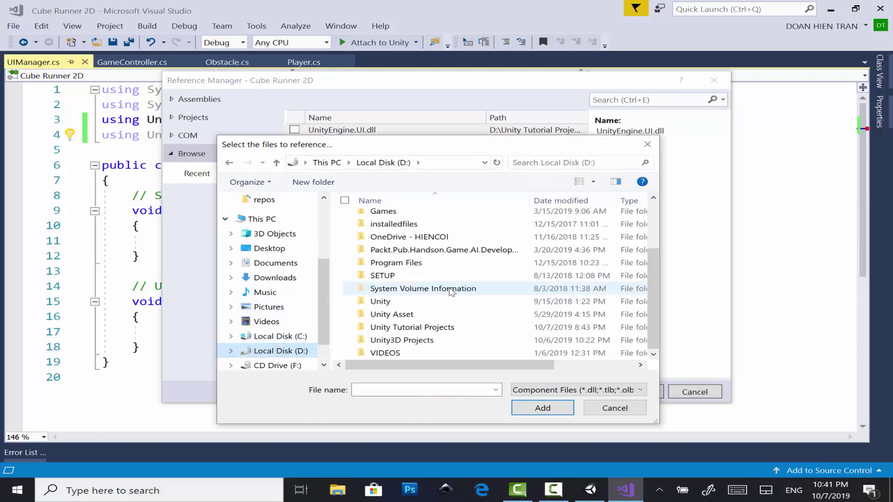
click(429, 345)
scroll(430, 347, down, 2)
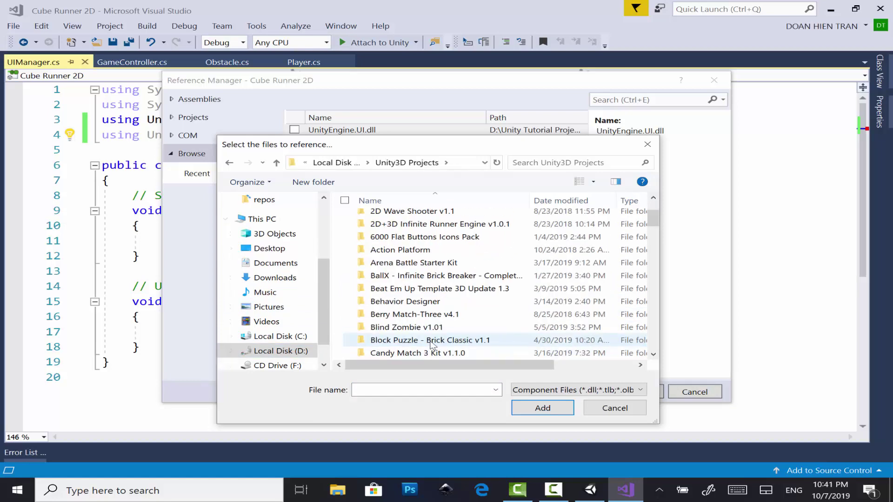
click(432, 352)
scroll(432, 344, down, 1)
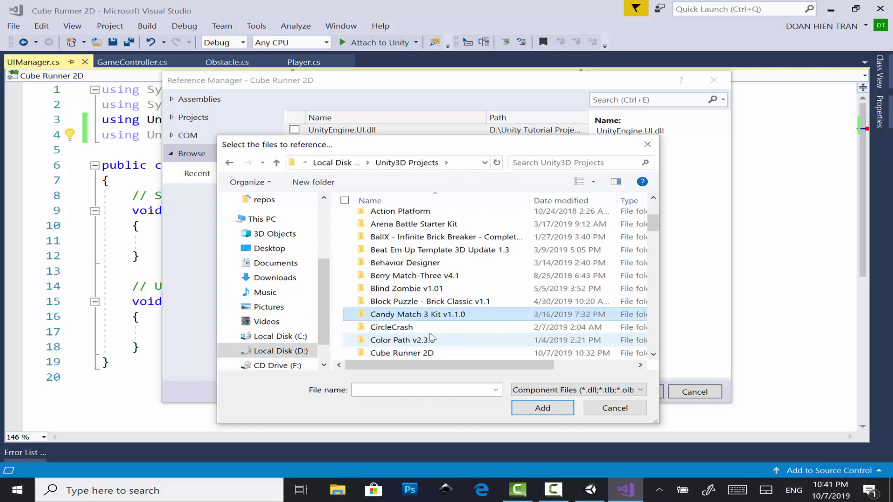
scroll(431, 338, down, 1)
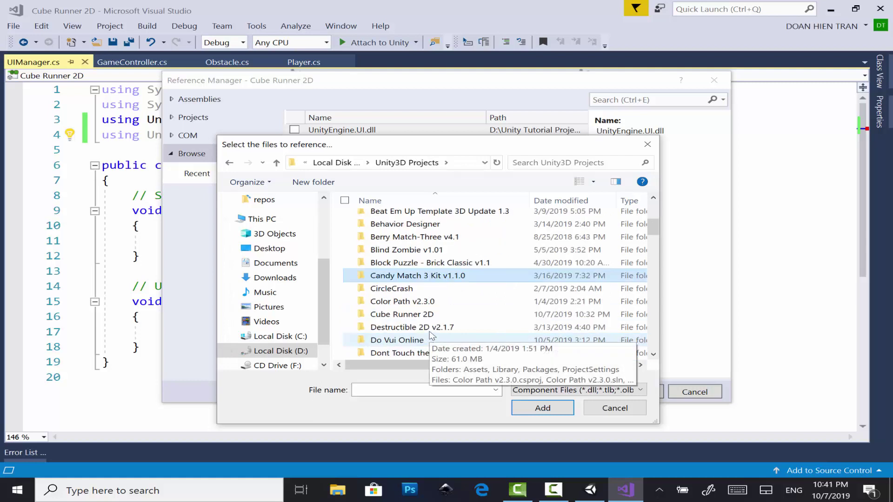
click(430, 316)
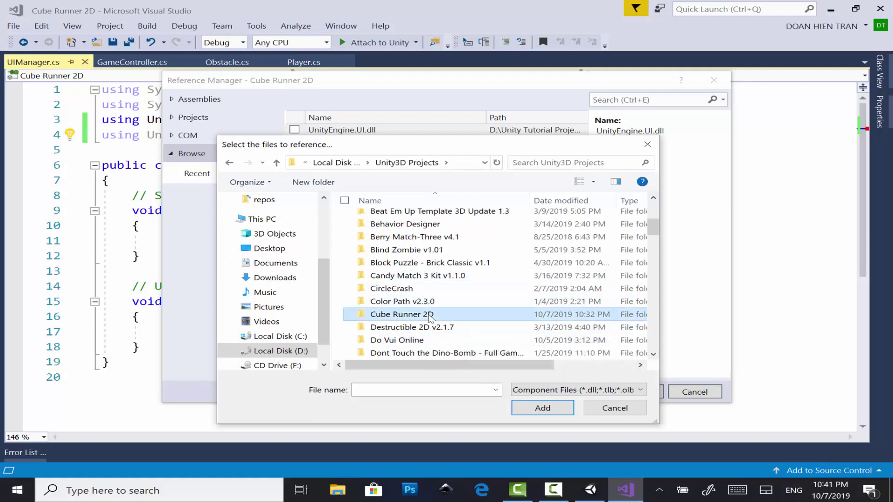
double_click(430, 316)
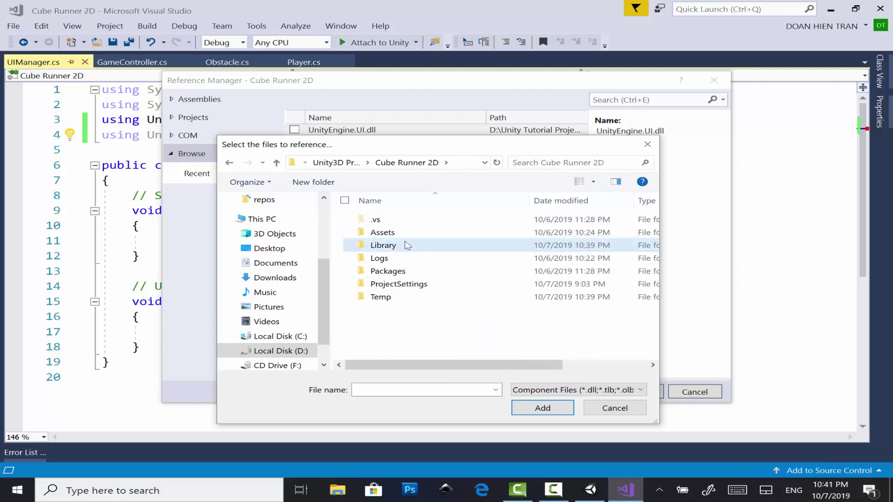
- Add UnityEngine.UI.dll from Library > ScriptAssemblies as a reference and confirm with OK
double_click(405, 245)
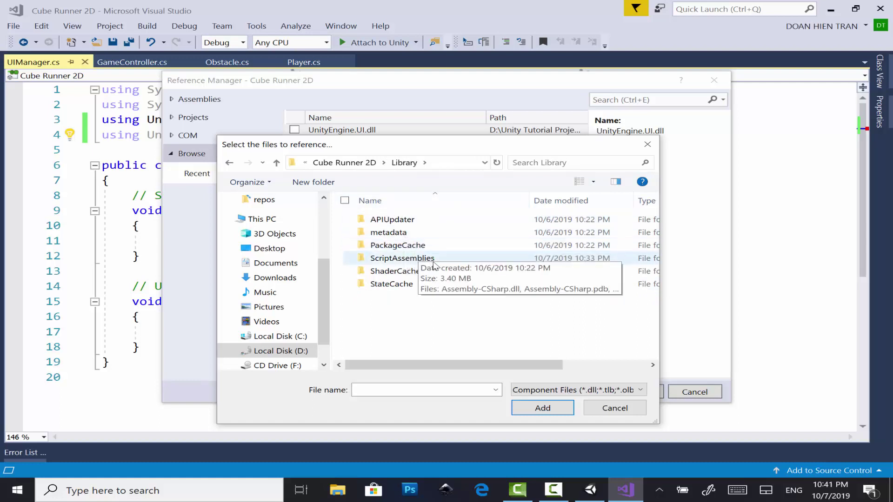
click(385, 259)
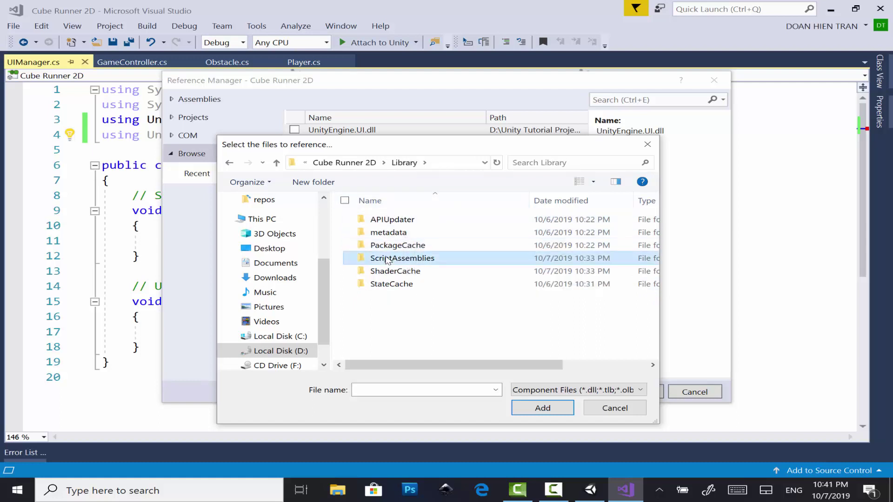
double_click(385, 259)
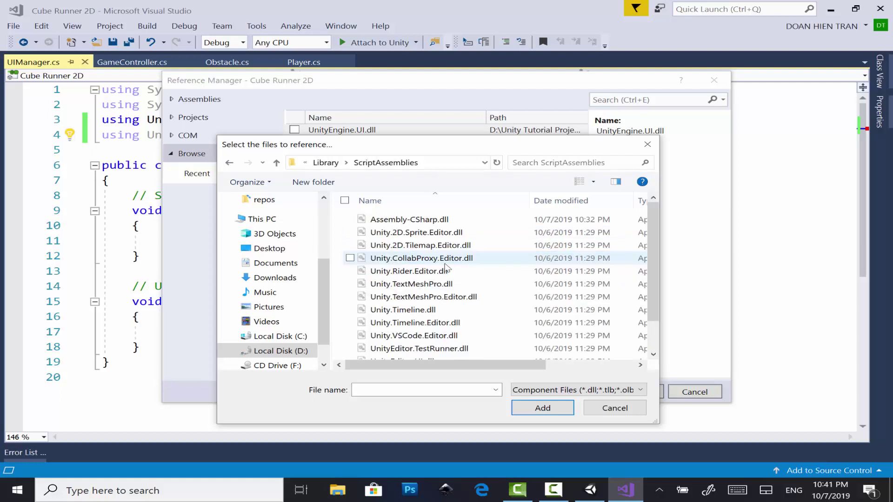
scroll(456, 252, down, 1)
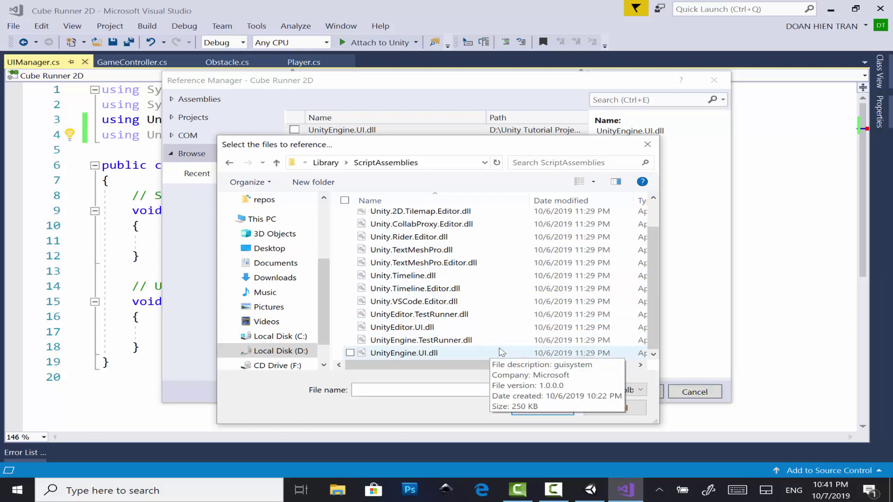
double_click(502, 352)
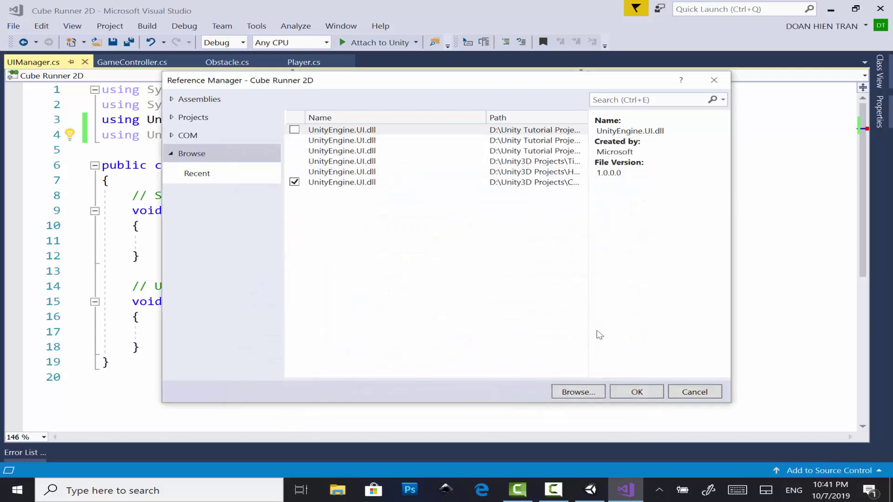
click(629, 397)
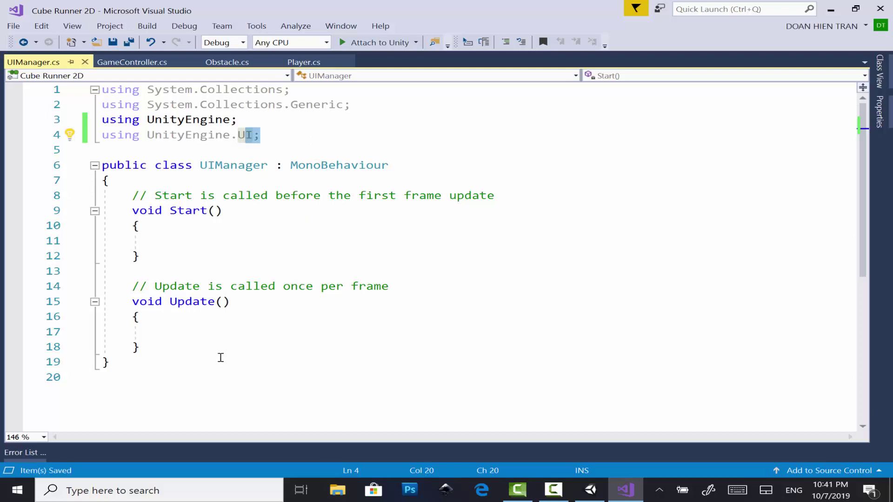
- Delete the empty Start and Update methods from UIManager.cs and save
click(191, 351)
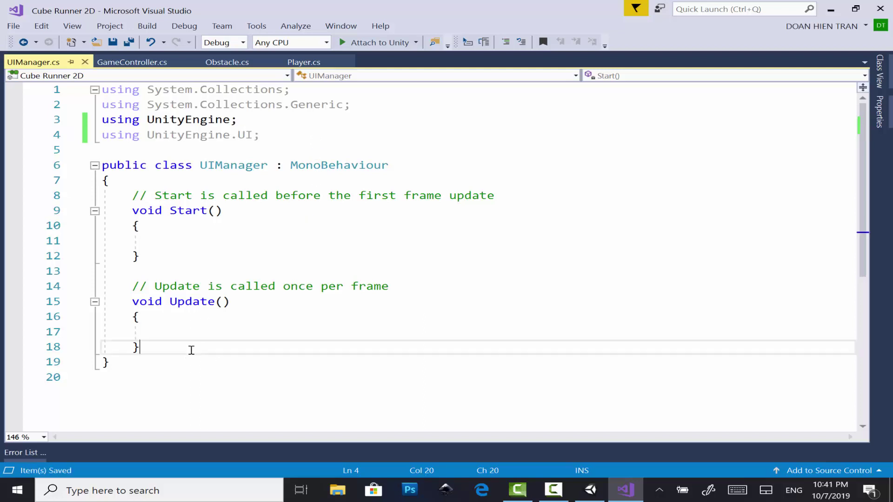
drag(191, 350, 168, 275)
click(167, 272)
click(189, 347)
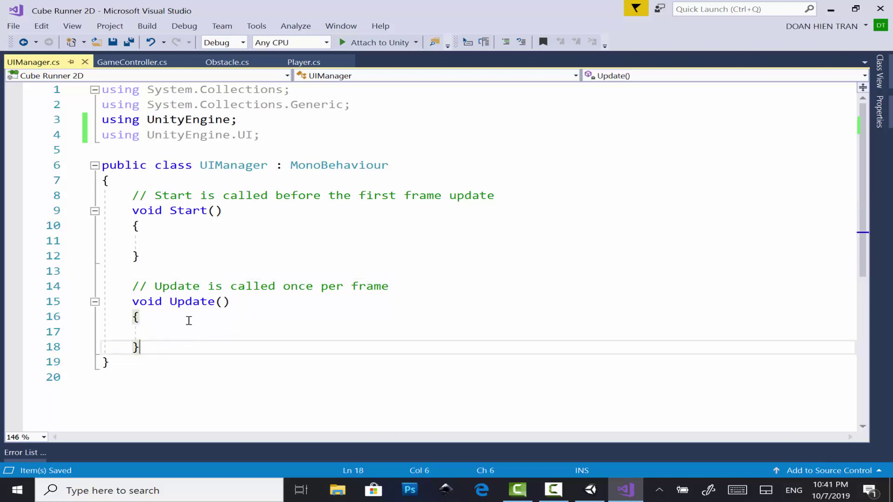
shift+drag(188, 321, 135, 195)
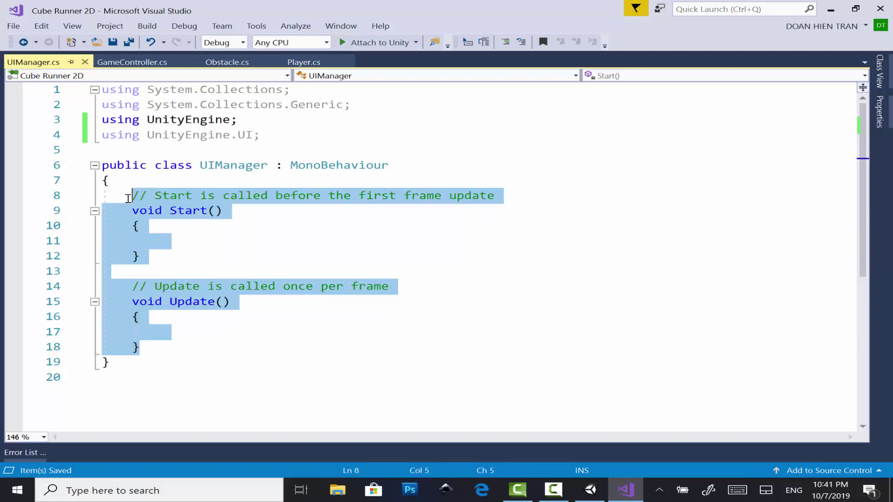
key(Delete)
key(ctrl+s)
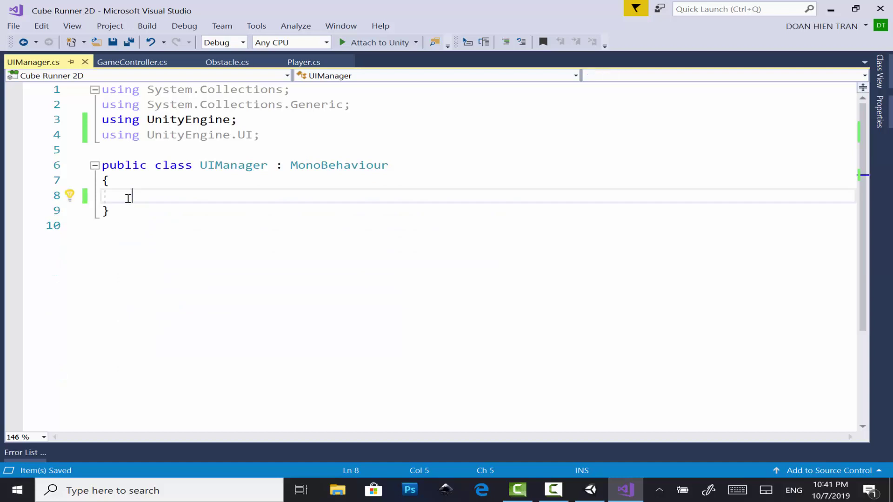
- Declare a public Text field named scoreText
text(public)
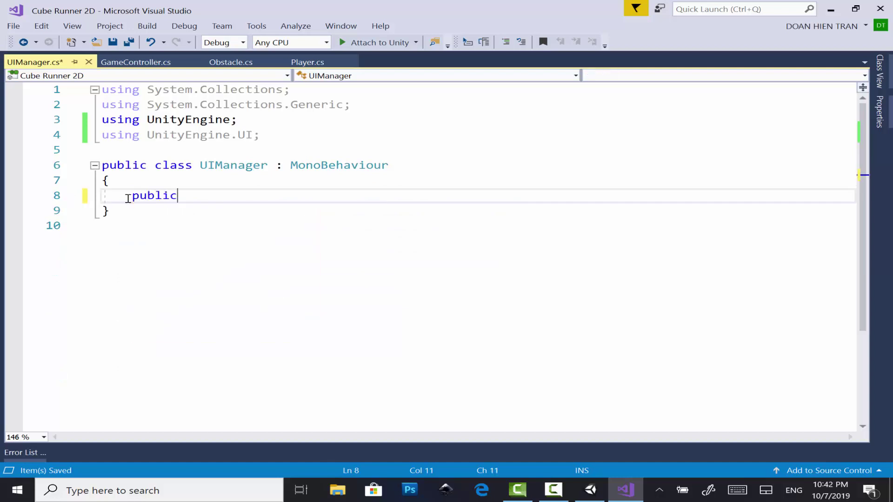
text(t)
key(BackSpace)
text(Te)
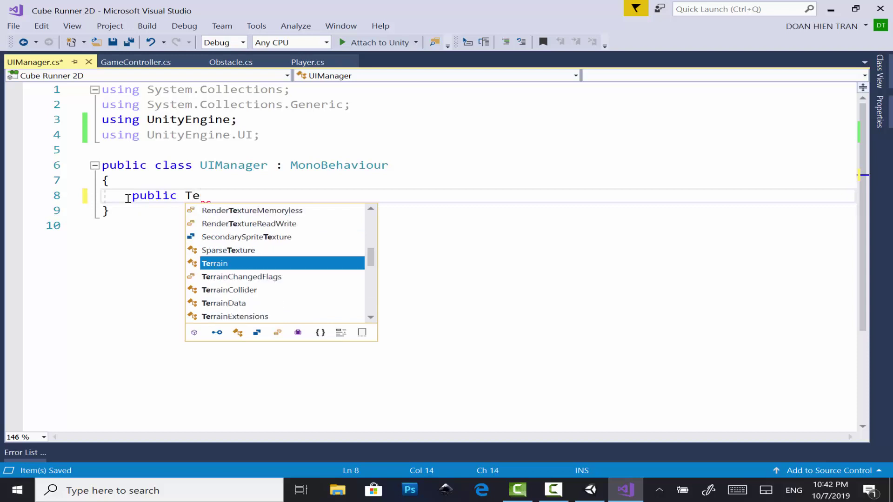
text(xt)
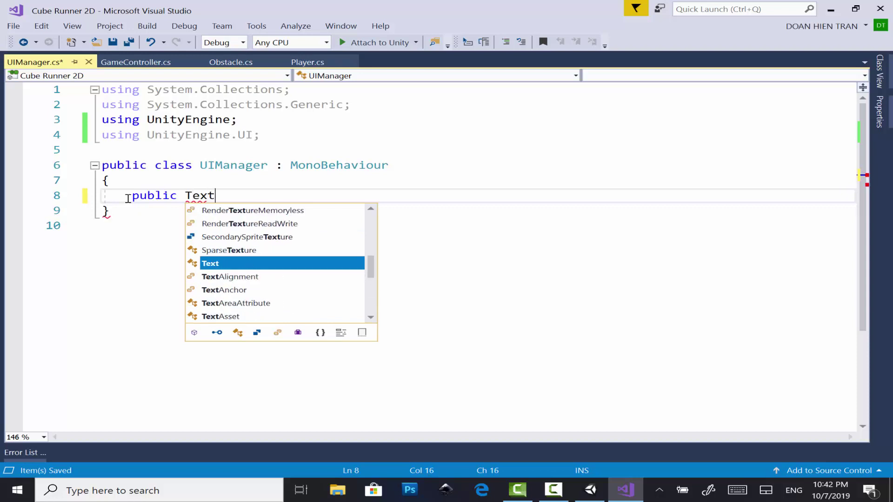
key(Escape)
text( sc)
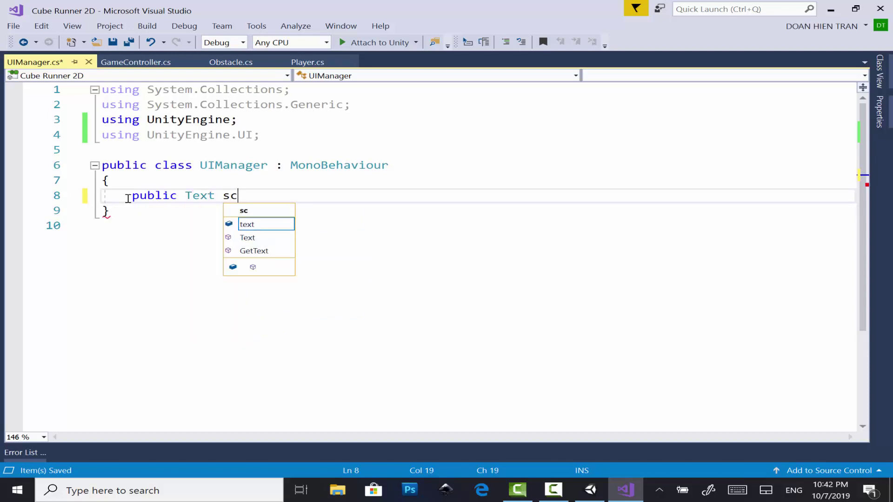
text(oreText)
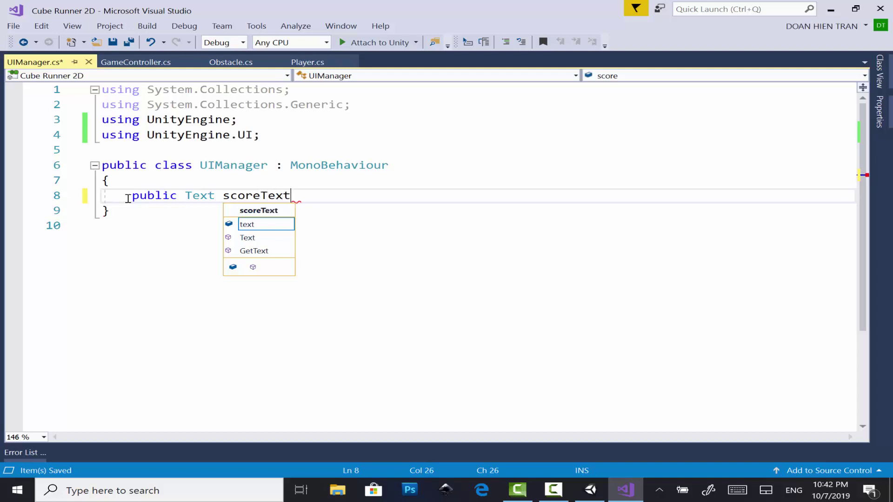
text(;)
- Add a public GameObject gameoverPanel field, save, and begin a public void SetScoreText method
key(Return)
key(Return)
text(pu)
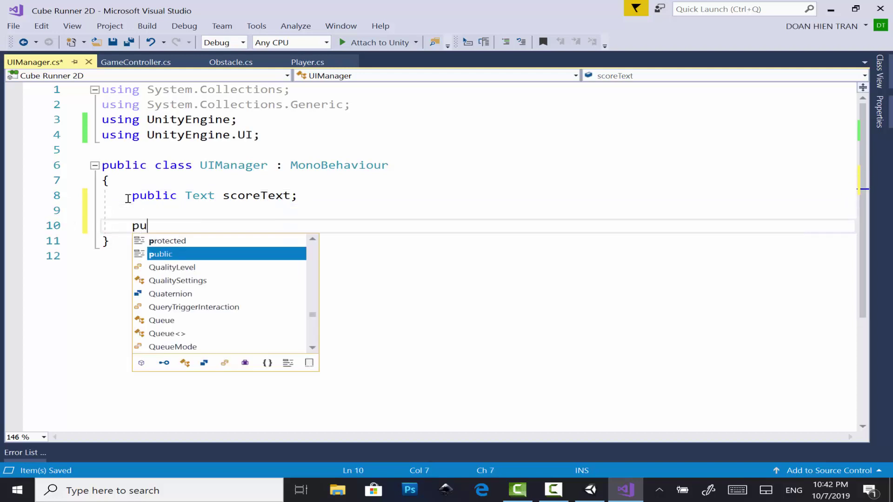
text(blic G)
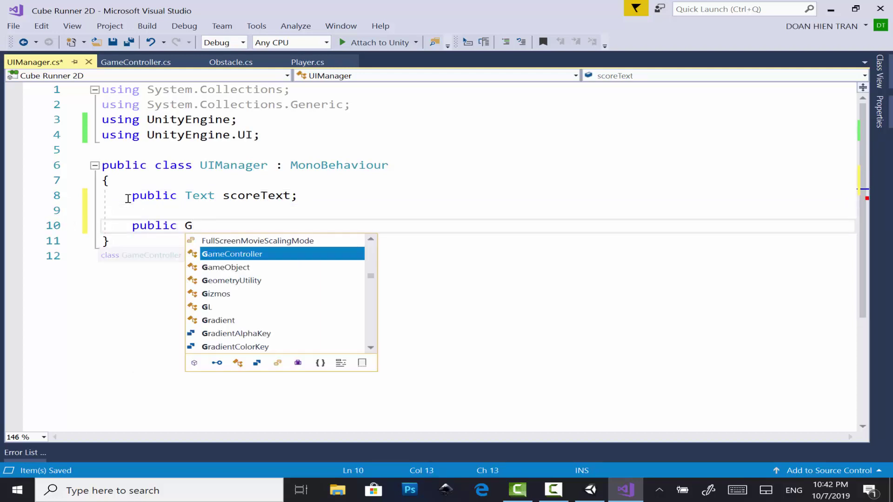
key(Down)
key(Tab)
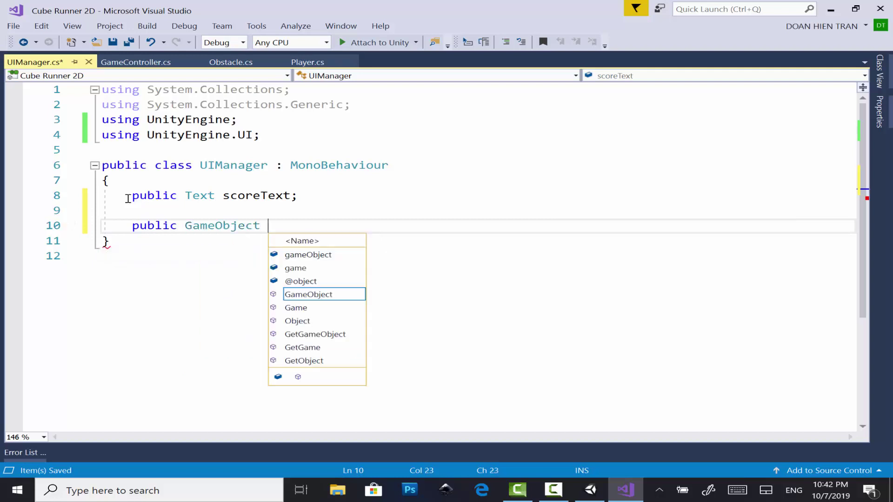
key(BackSpace)
text(gam,)
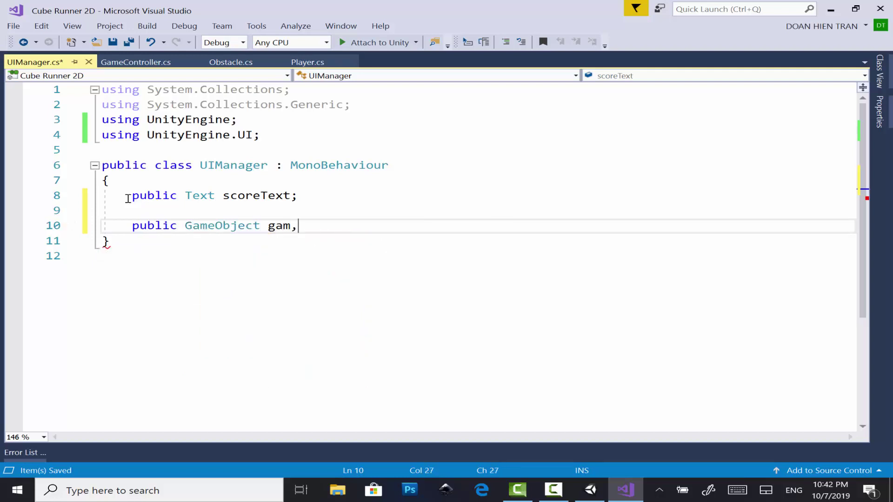
key(BackSpace)
text(eo)
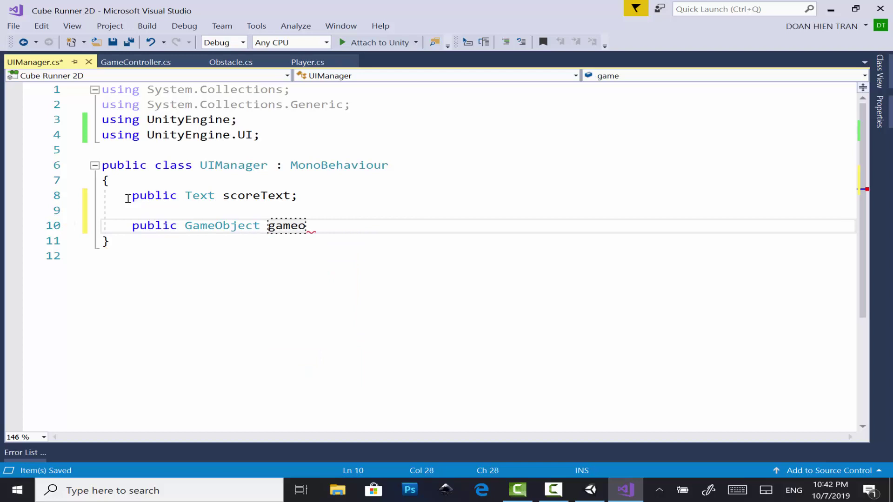
text(verPanel)
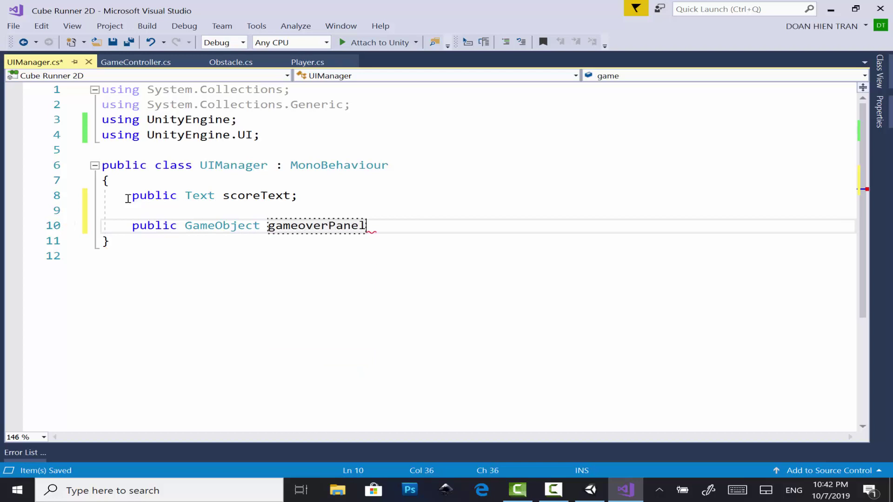
text(;)
key(Return)
key(Return)
key(ctrl+s)
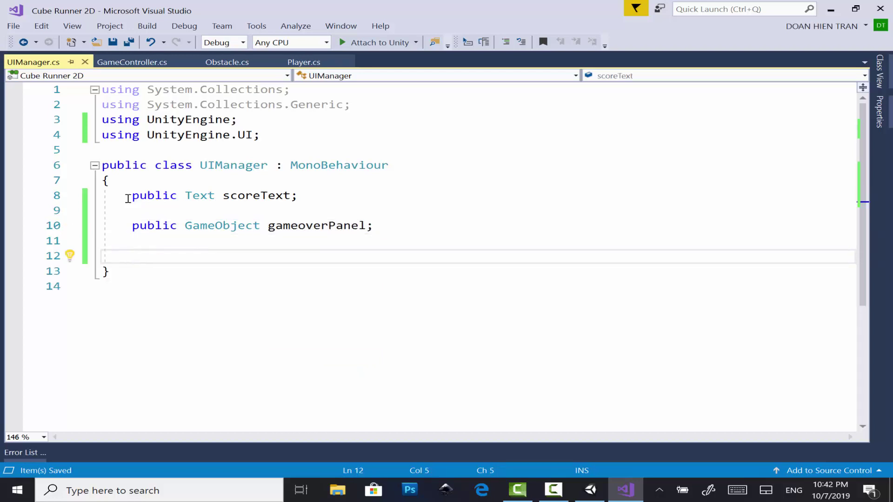
text(public voi)
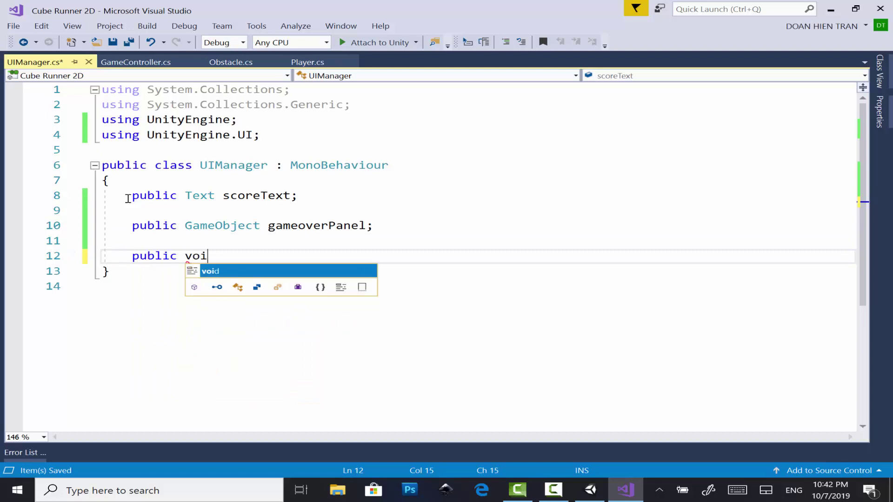
text(d S)
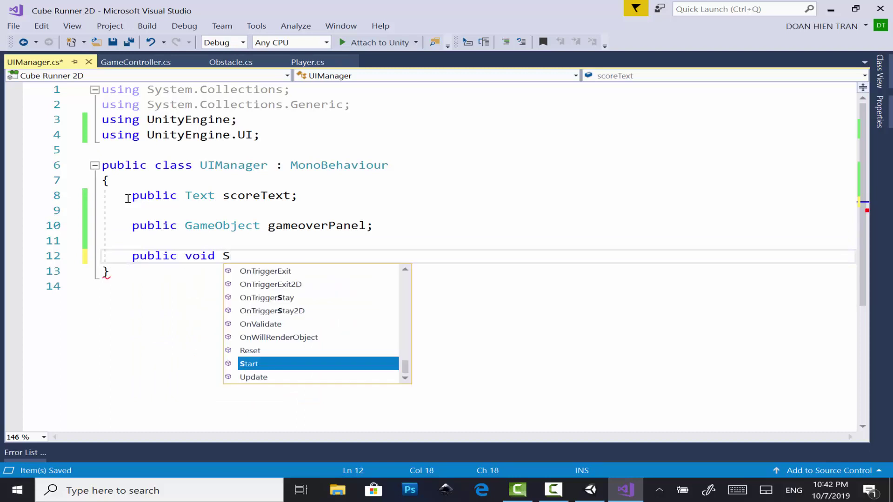
text(et)
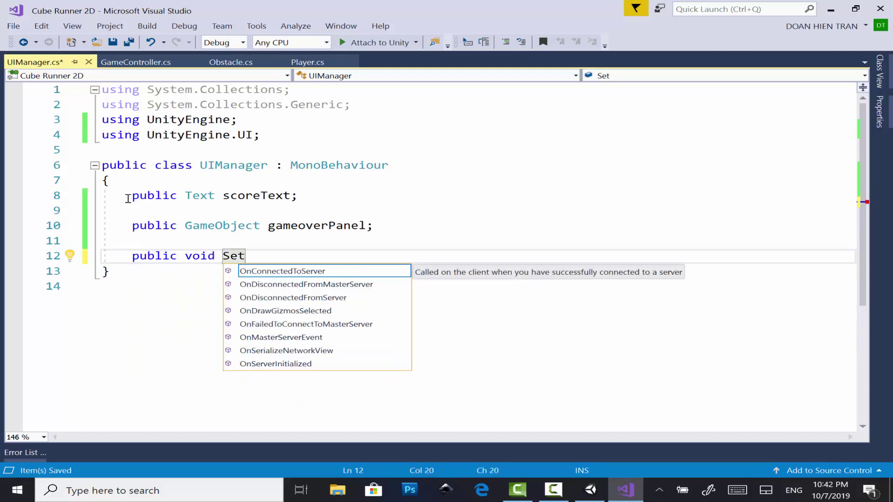
text(Scor)
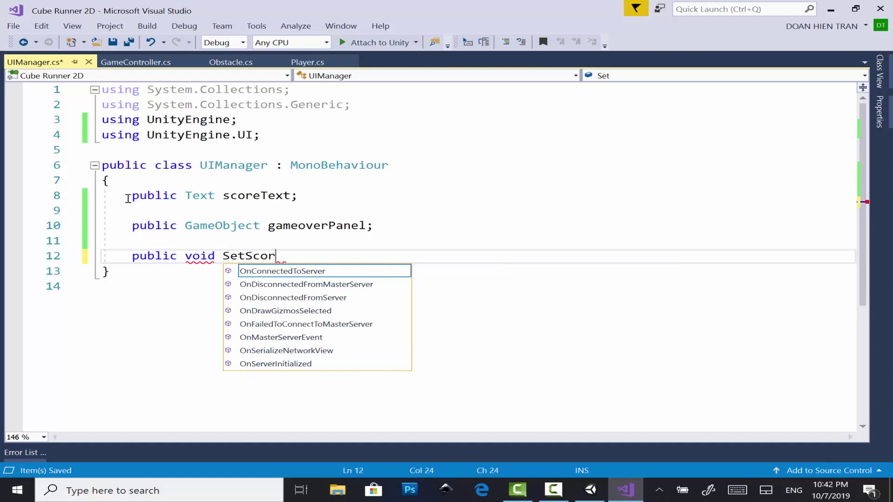
text(ete)
- Complete the method signature as SetScoreText(string txt) and open its body
key(BackSpace)
key(BackSpace)
text(Text)
text((s)
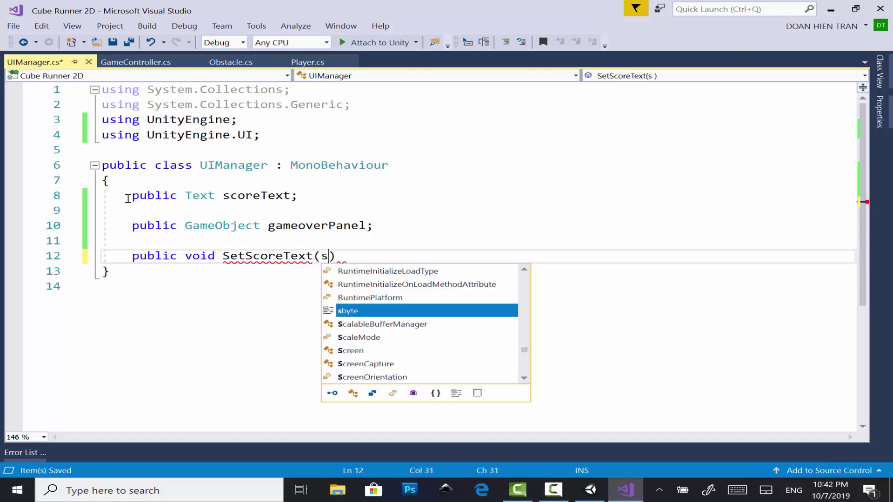
text(tr)
key(Tab)
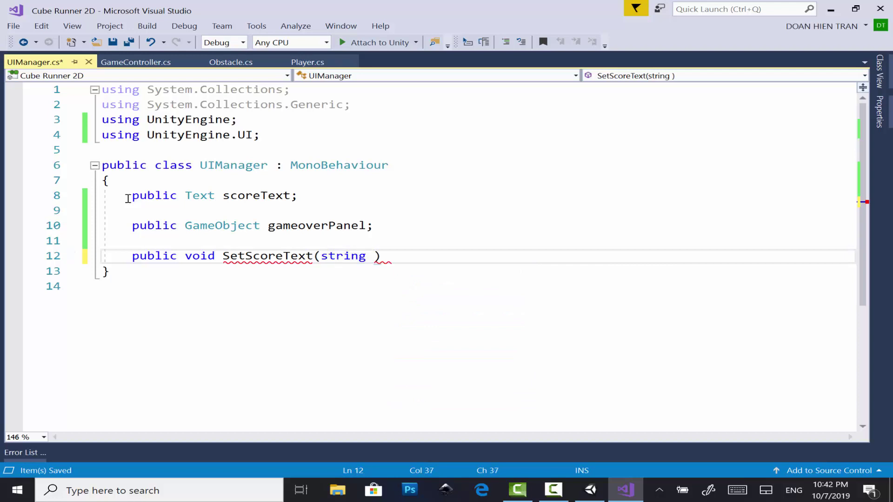
text(txt)
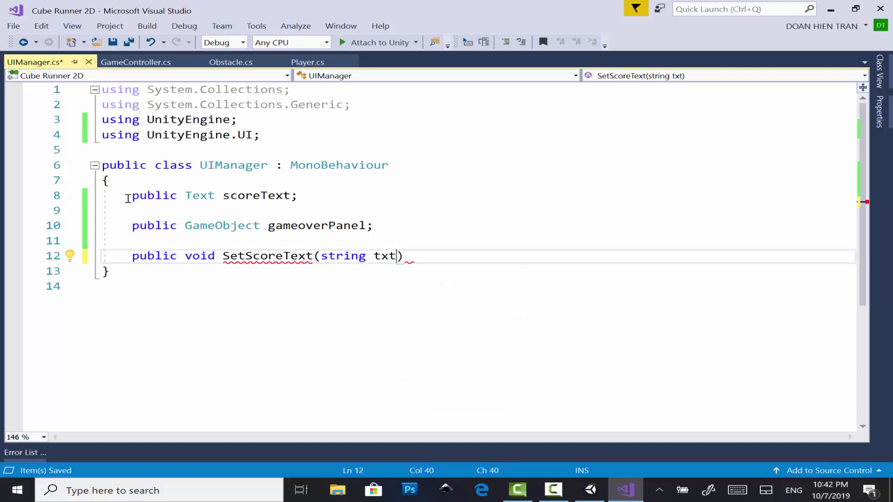
text({)
key(Return)
- Inside SetScoreText, assign scoreText.text = txt under an if (scoreText) check, then switch to Unity
text(i)
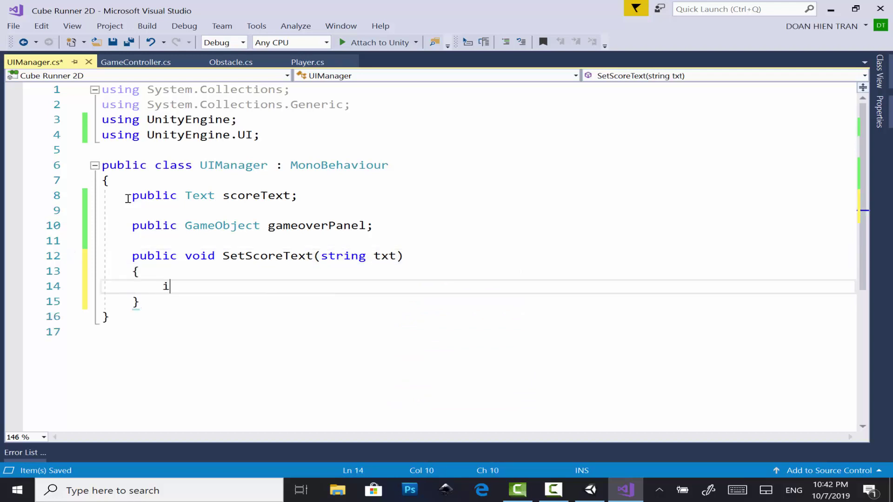
text(f(s)
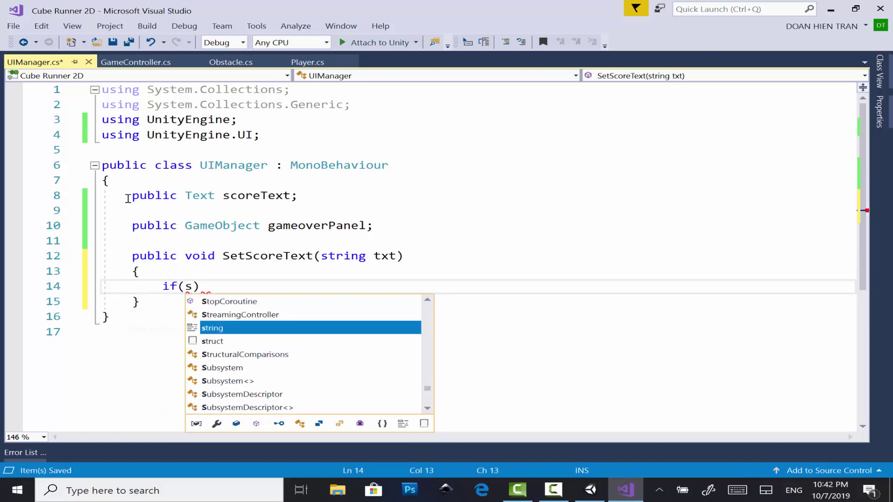
text(c)
key(Tab)
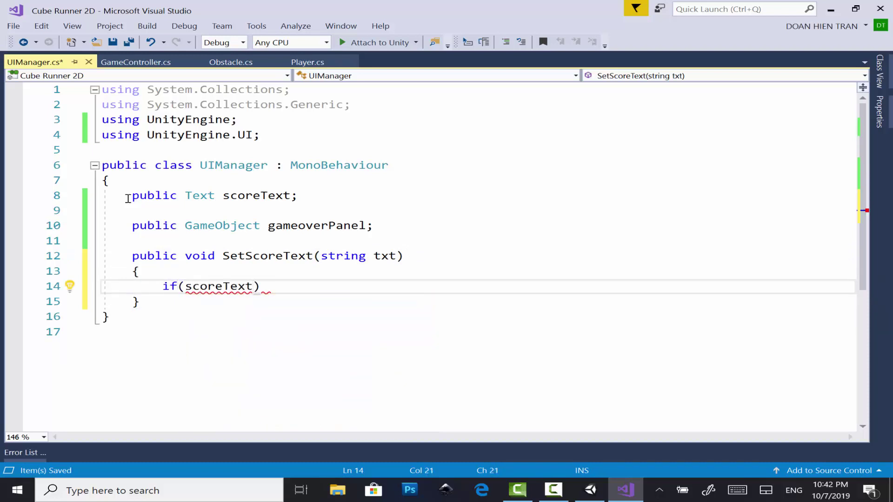
text())
key(Return)
text(s)
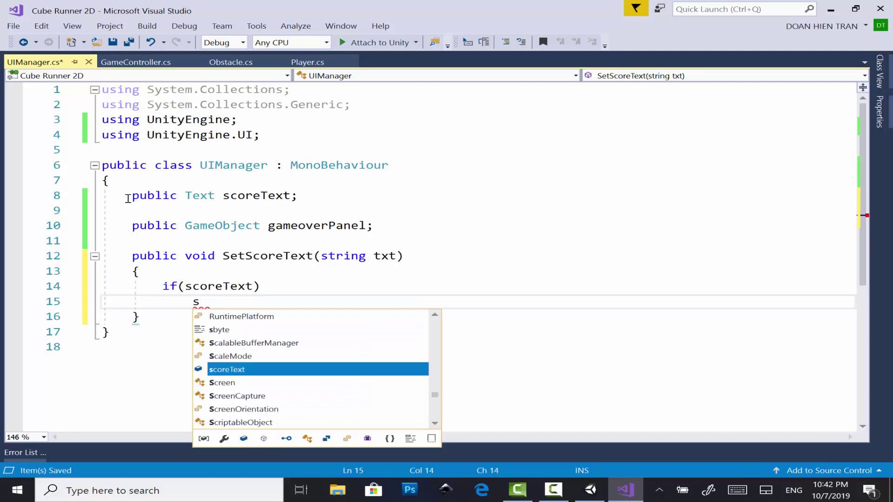
key(Tab)
text(.)
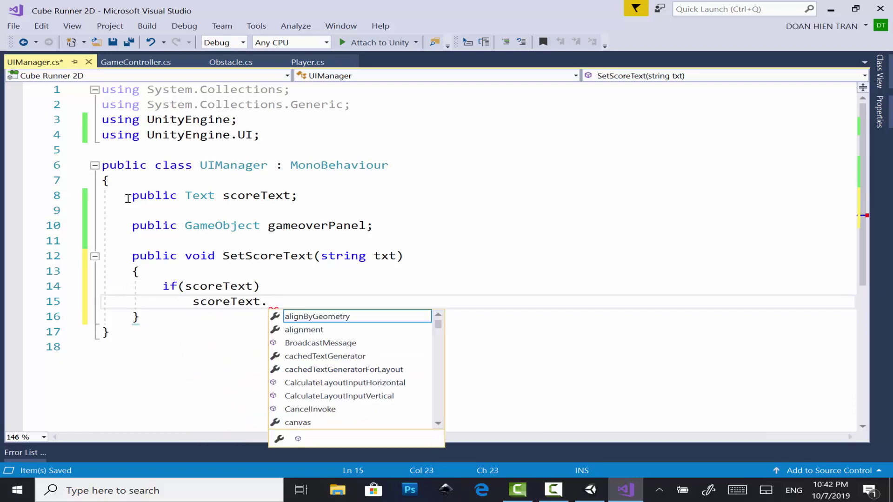
text(t)
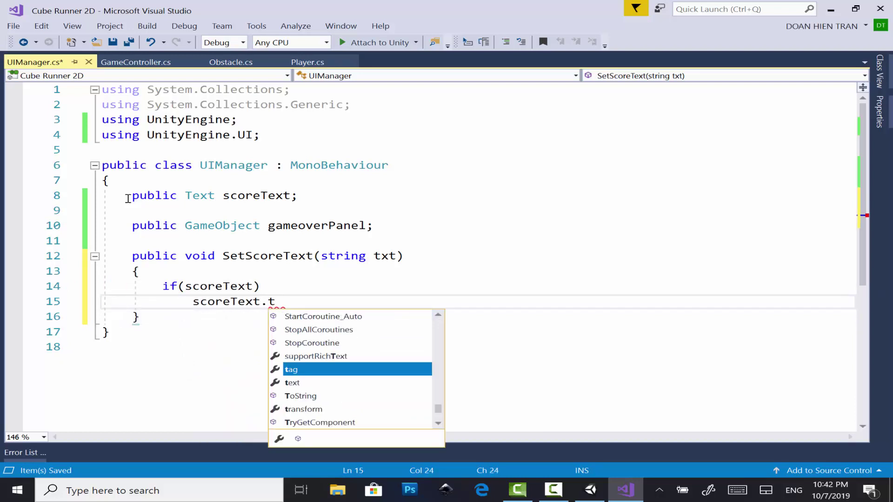
key(Tab)
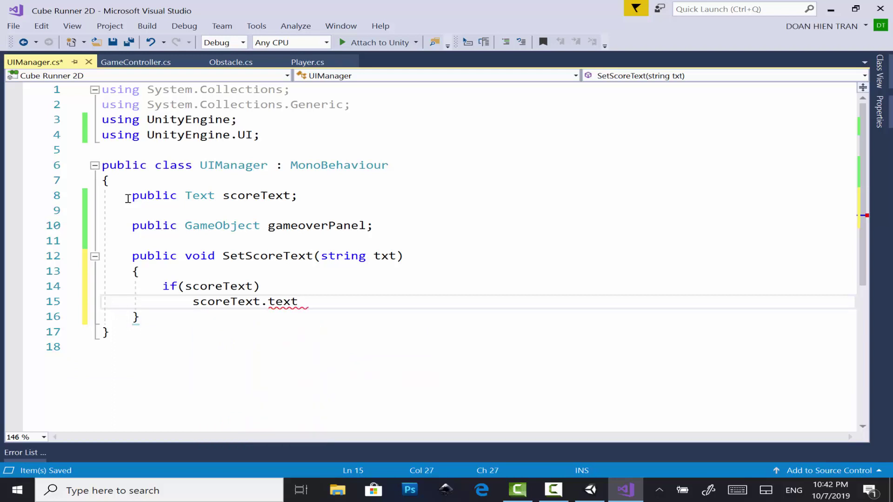
text(= )
text(t)
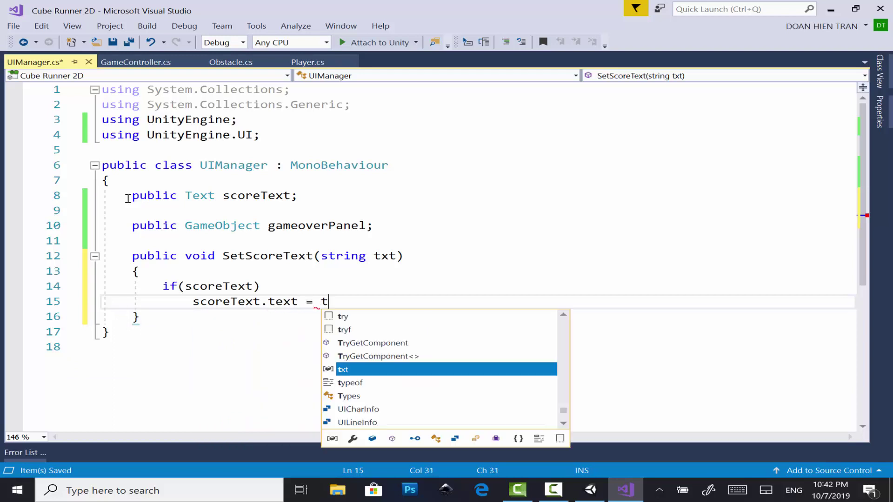
text(e)
key(BackSpace)
text(xt)
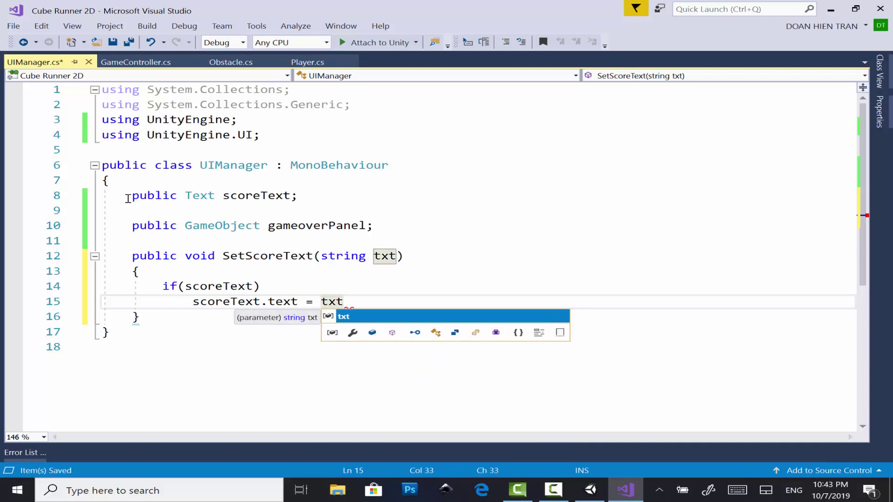
text(;)
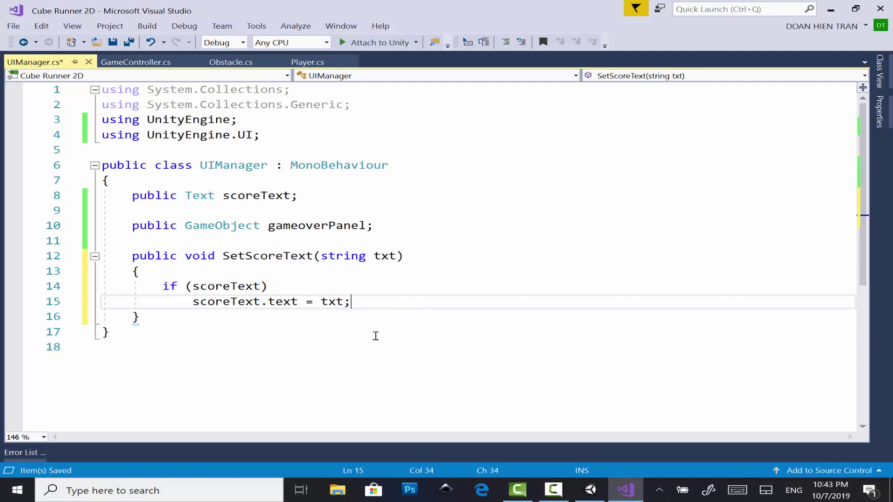
click(603, 488)
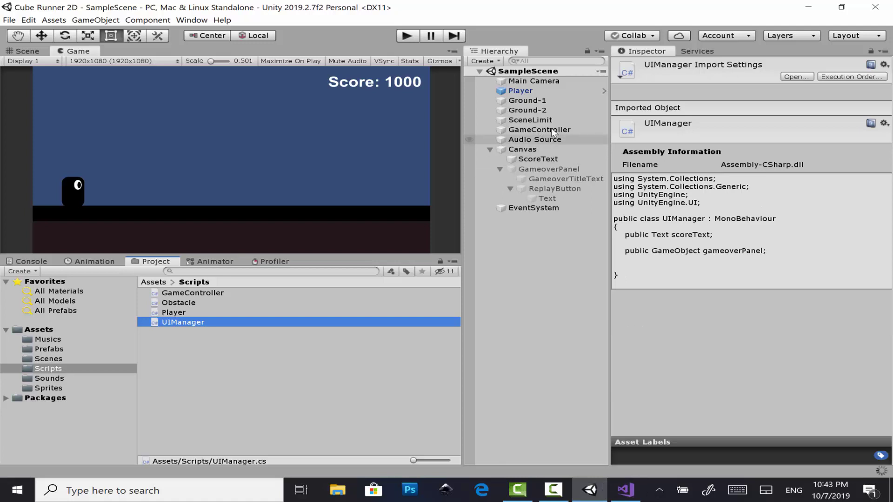
- Check ScoreText's Text component reads 'Score: 1000', then return to UIManager.cs
click(564, 157)
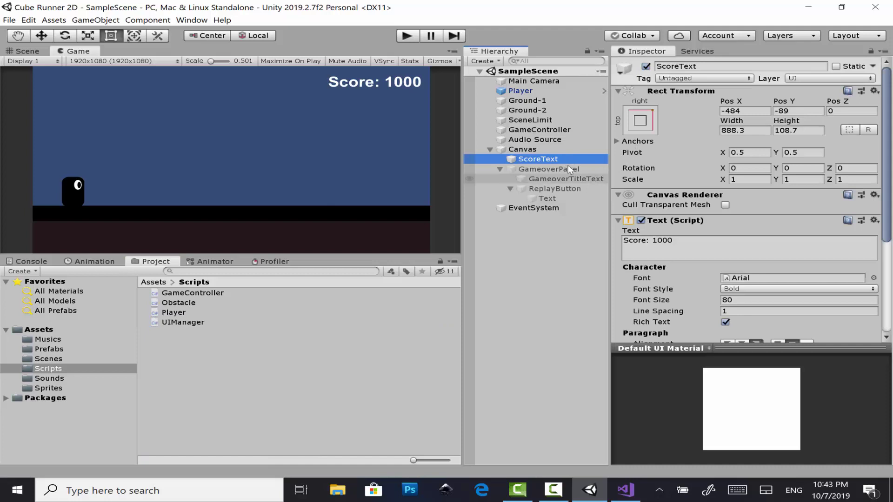
scroll(663, 205, down, 3)
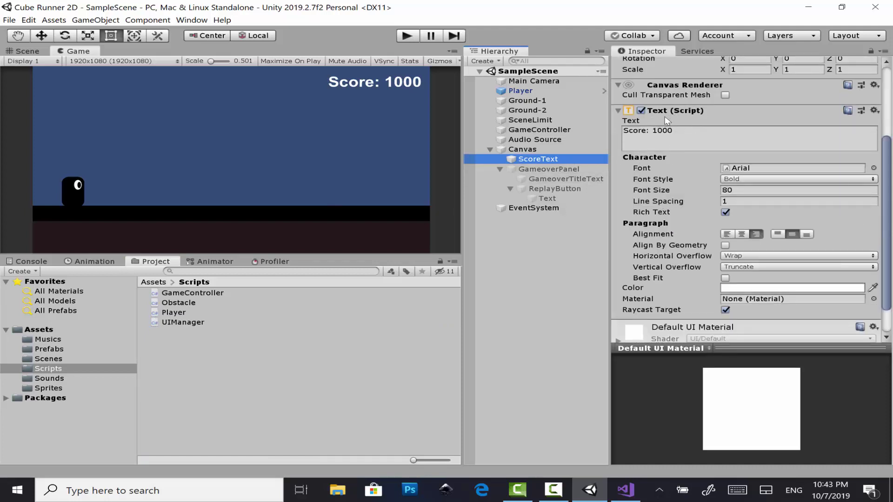
click(625, 490)
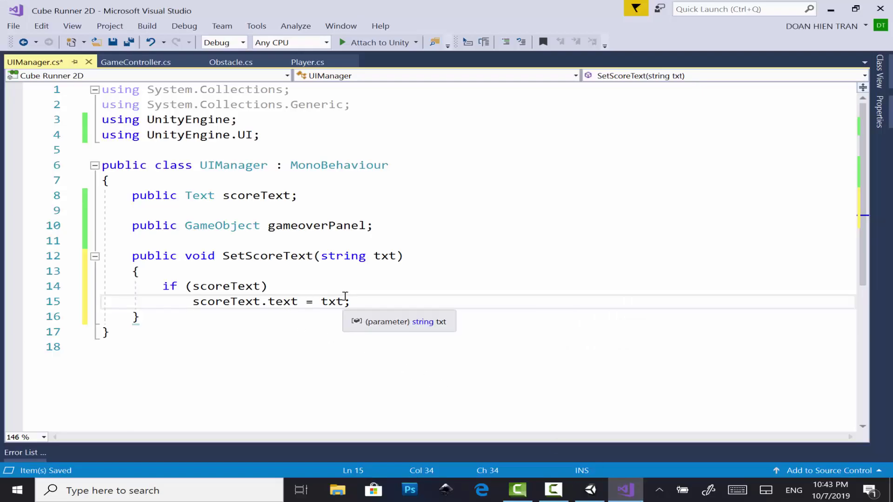
click(591, 489)
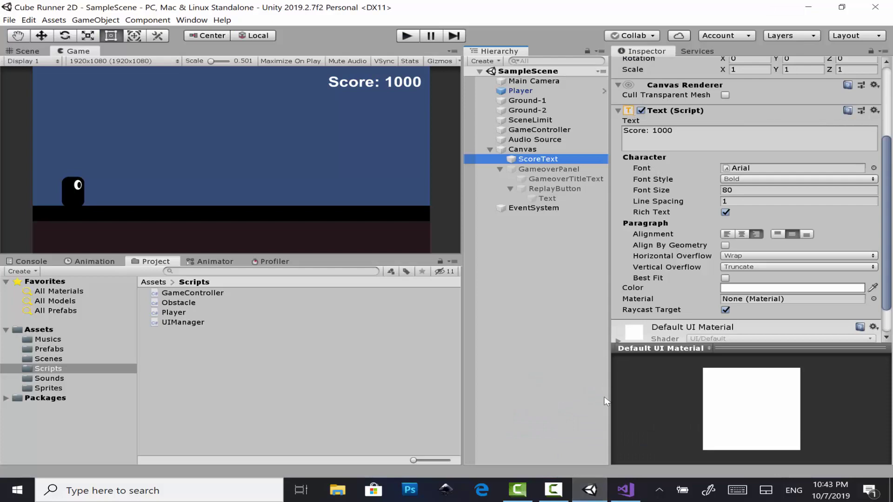
click(626, 490)
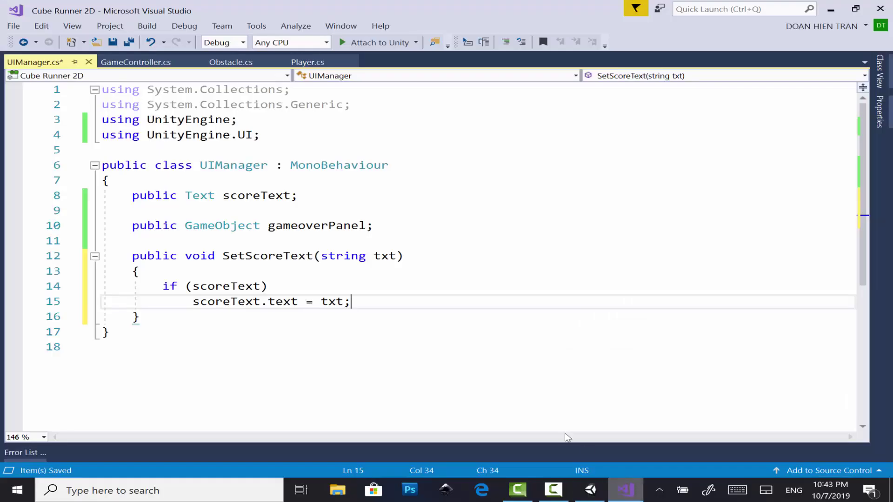
- Add a public void ShowGameoverPanel(bool isShow) method below SetScoreText
click(413, 321)
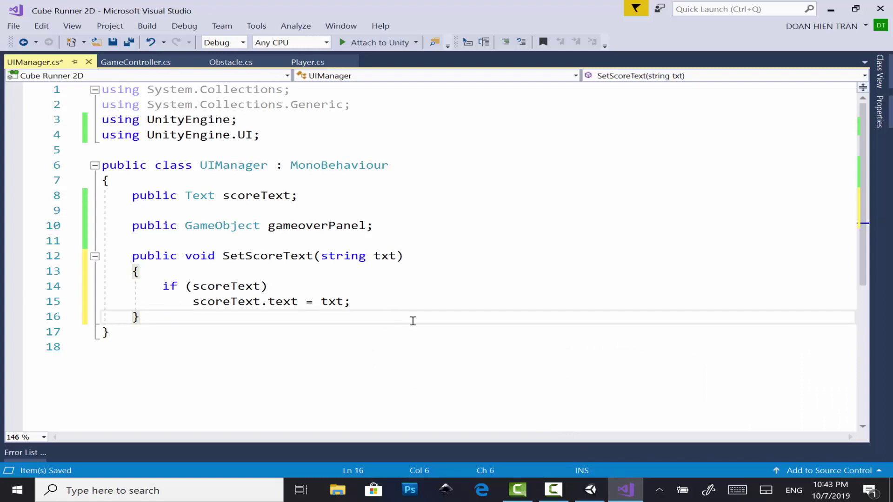
key(Return)
key(Return)
text(p)
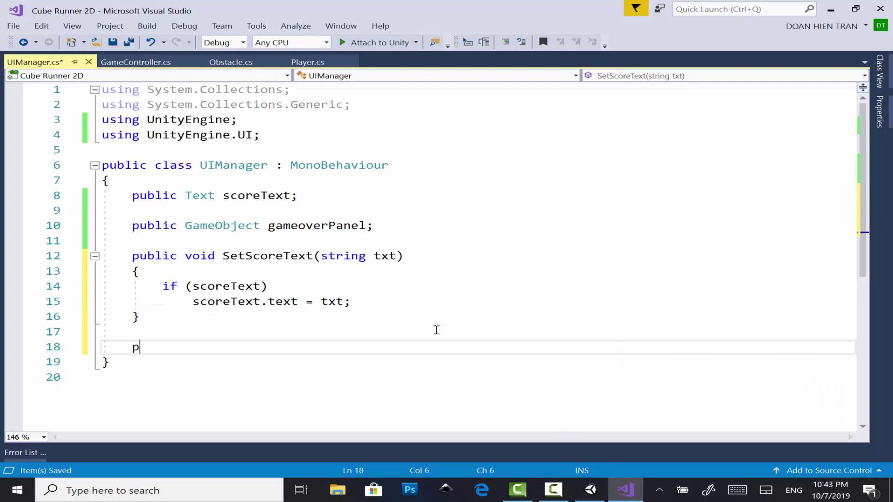
text(u)
key(Tab)
text(vo)
key(Tab)
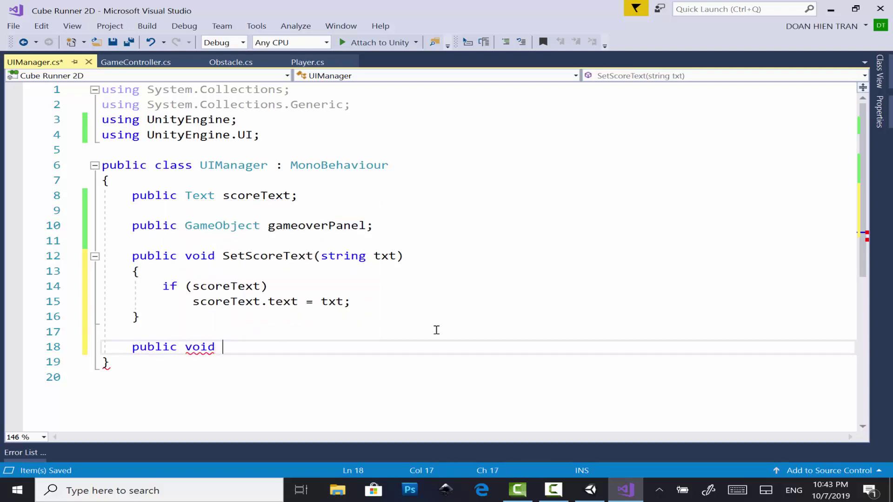
text(Show)
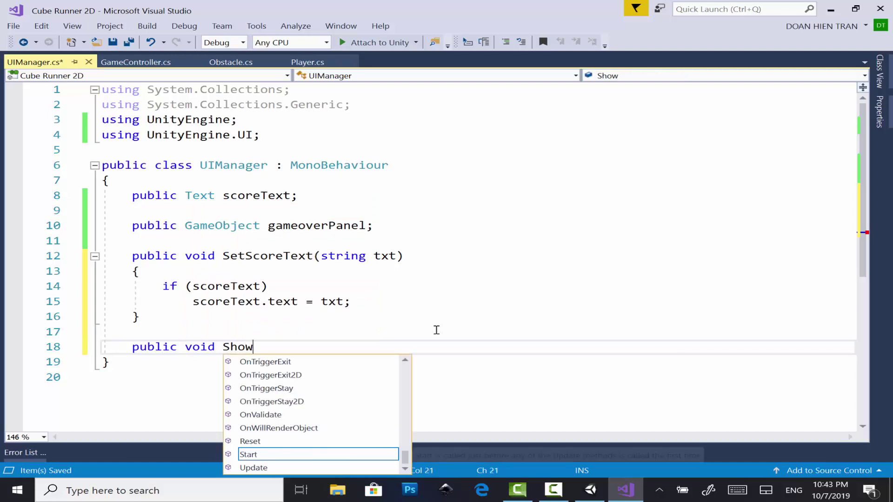
text(Gameove)
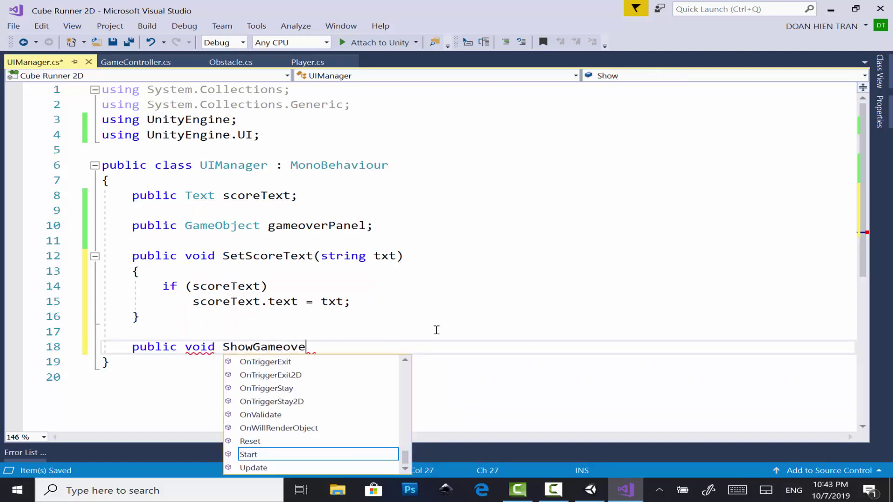
text(rPan)
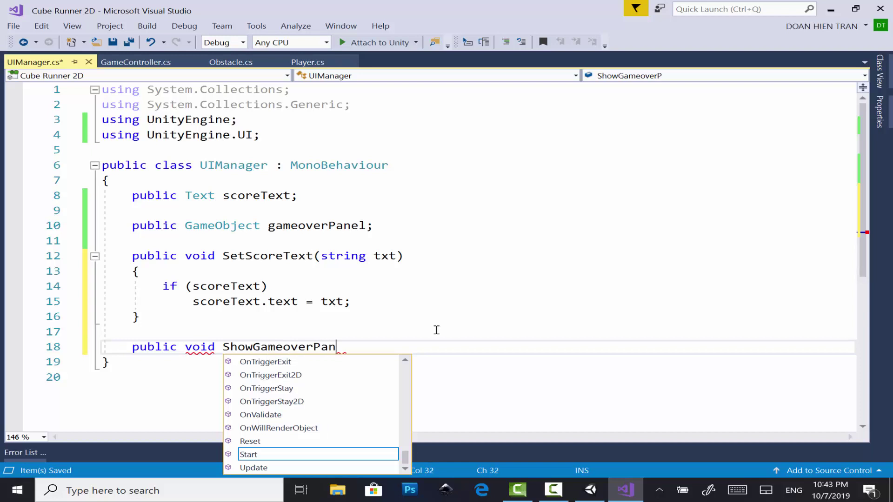
text(e)
text(l(b)
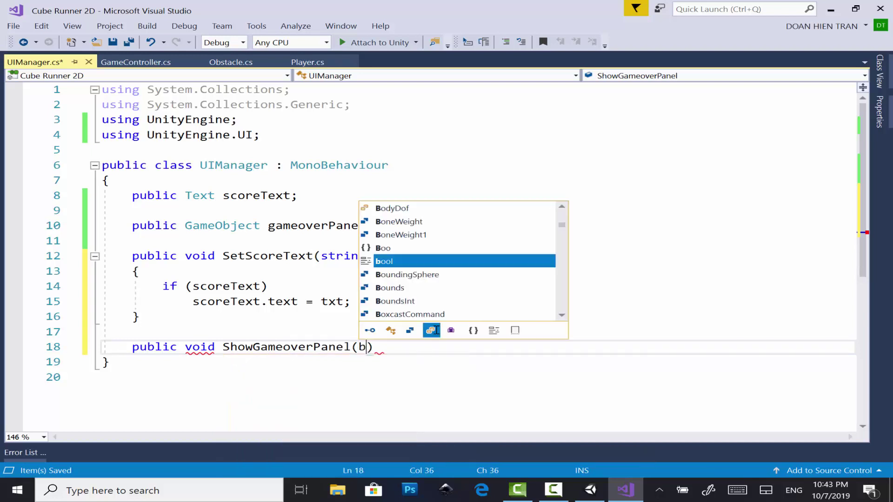
text(ool isS)
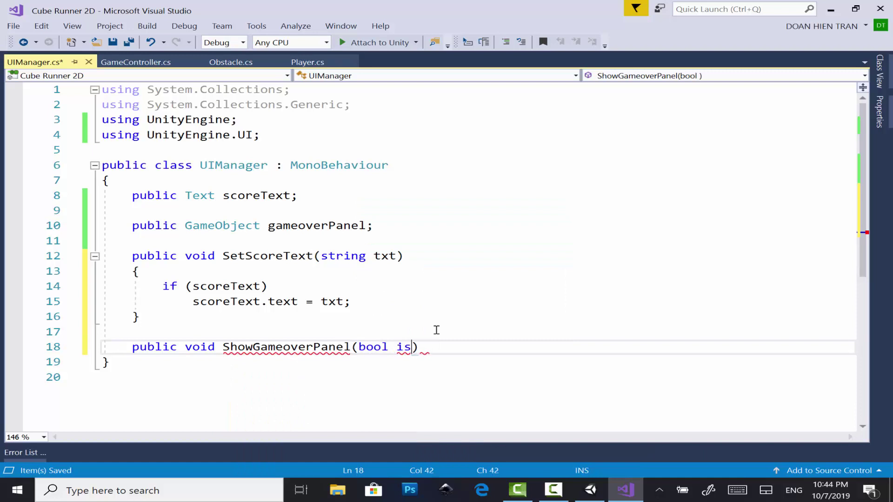
text(how)
key(End)
text({)
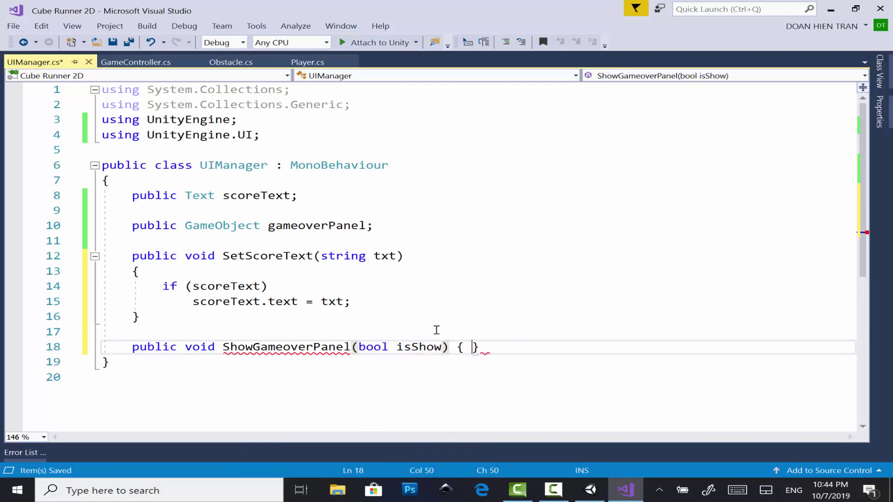
key(Return)
- In its body, call gameoverPanel.SetActive(isShow) inside an if (gameoverPanel) check
text(if)
key(Escape)
text((g)
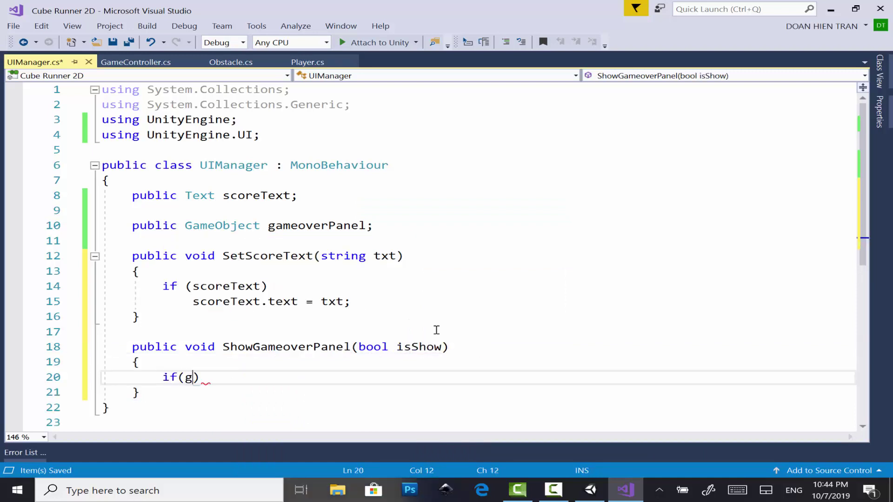
key(Down)
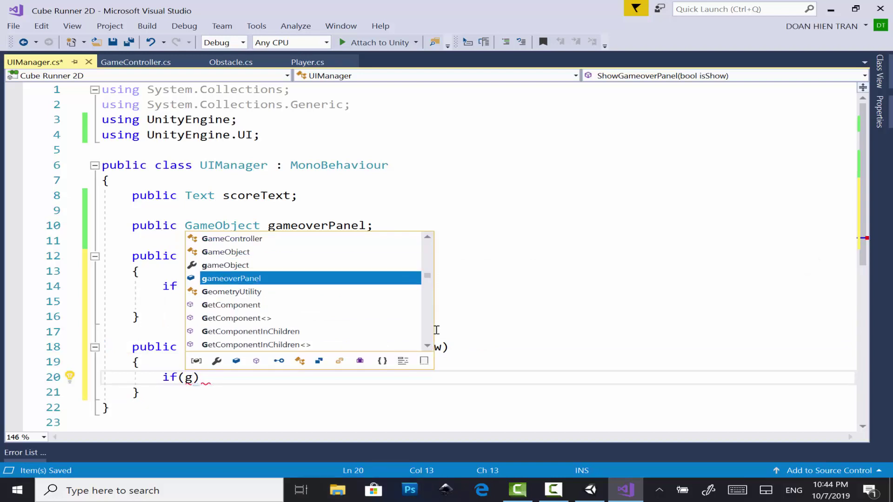
text())
key(Return)
text(g)
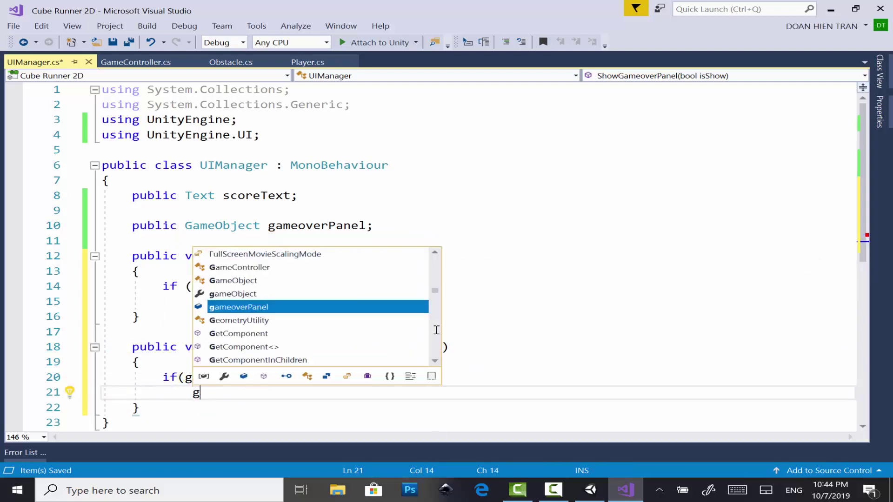
key(Tab)
text(.s)
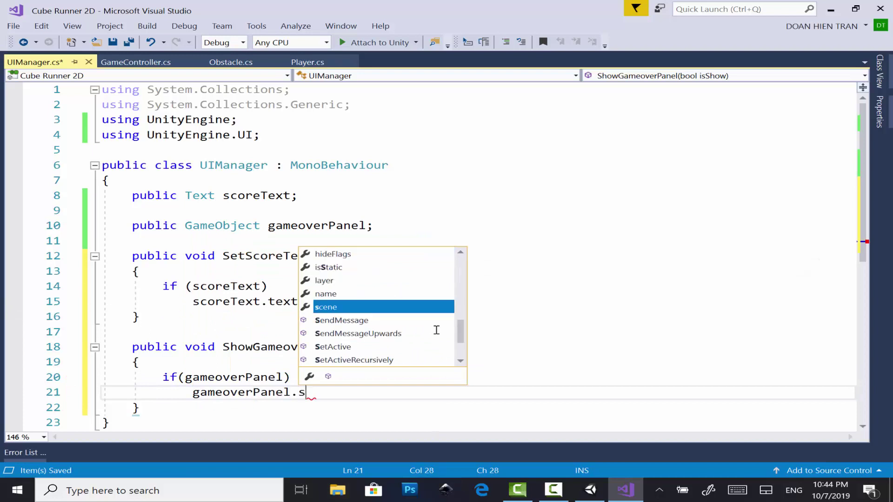
text(et)
key(Tab)
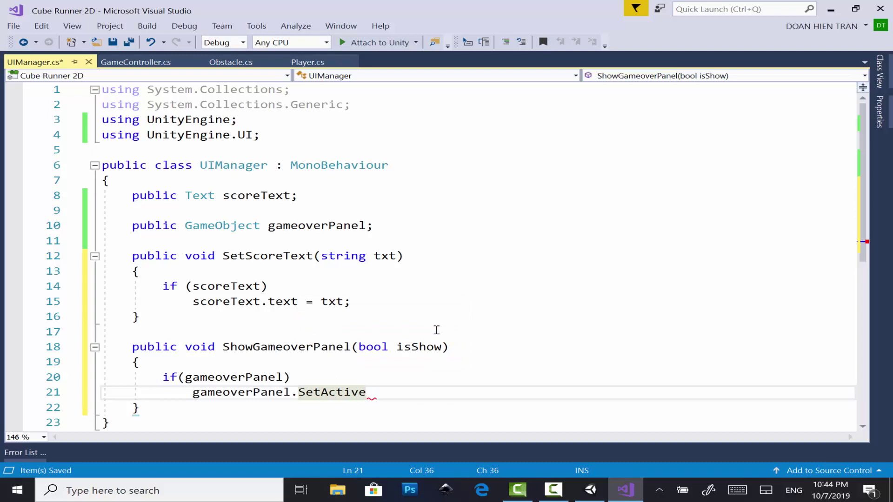
text(()
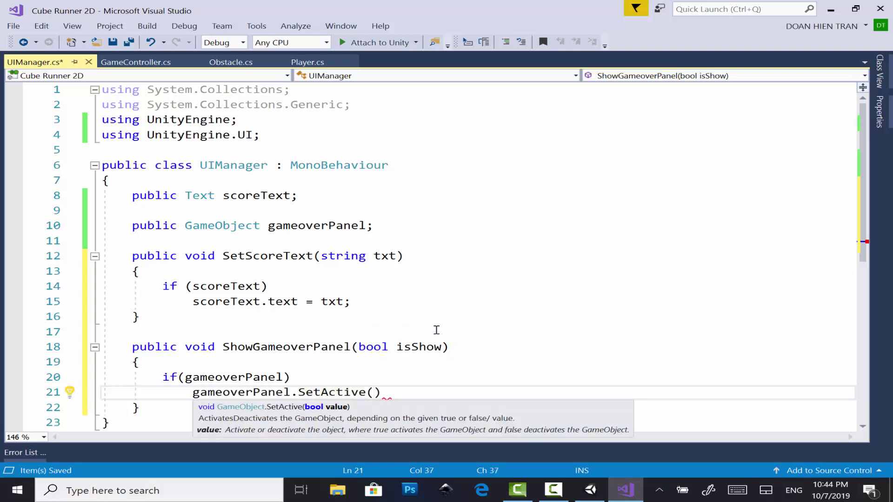
text(i)
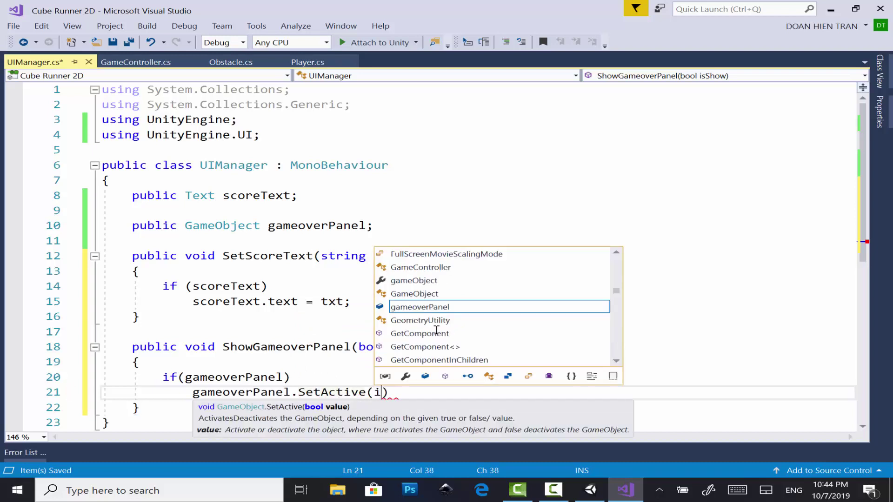
text(s)
key(Tab)
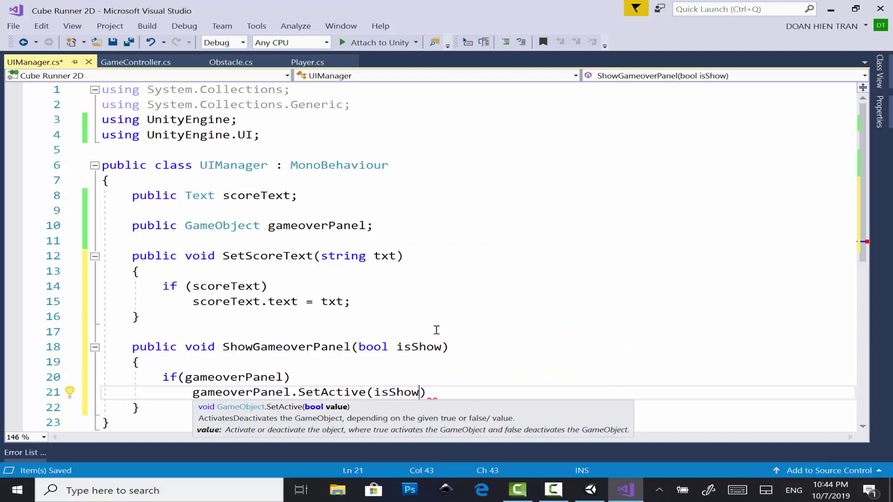
text();)
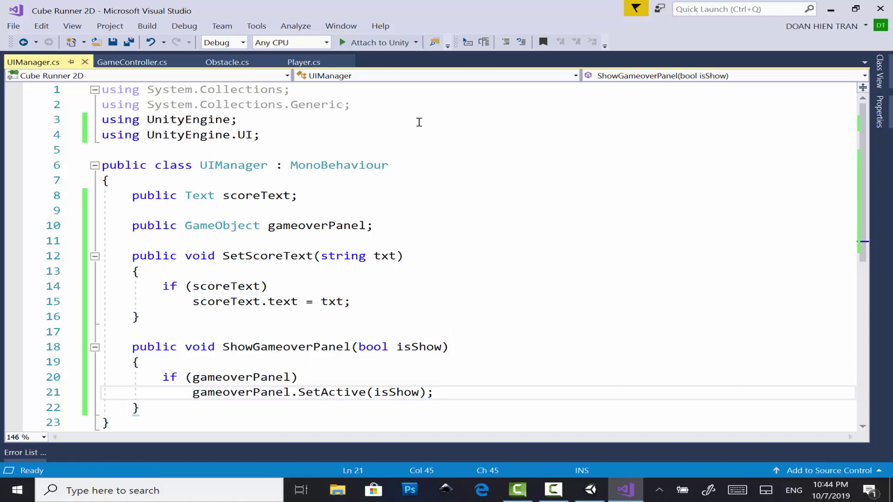
click(139, 62)
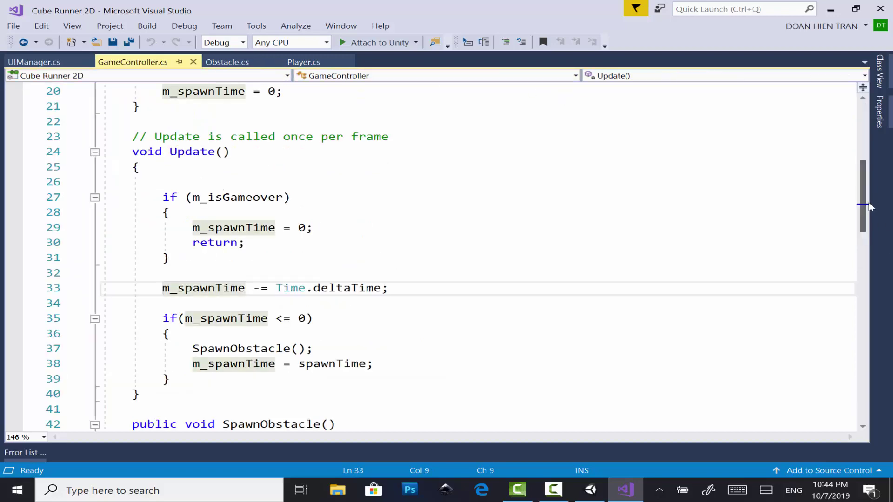
- Declare a 'UIManager m_ui;' field below m_isGameover in GameController.cs and save
scroll(863, 205, up, 6)
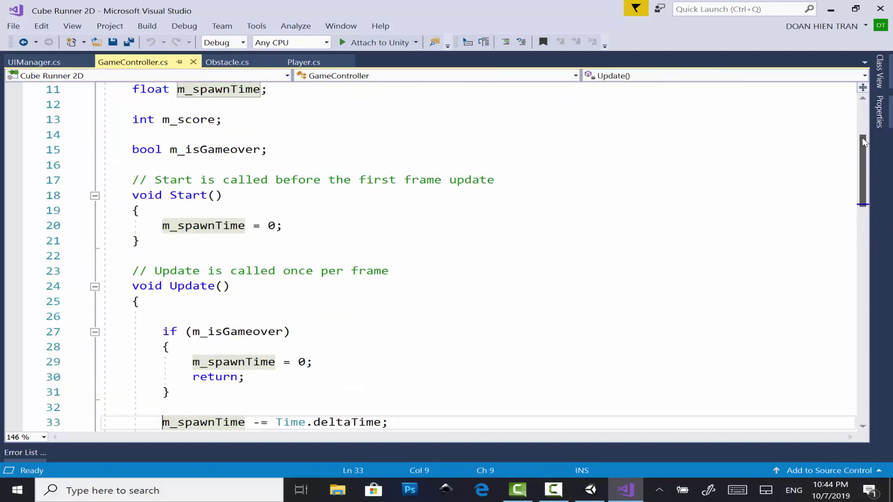
click(408, 305)
key(Return)
key(Return)
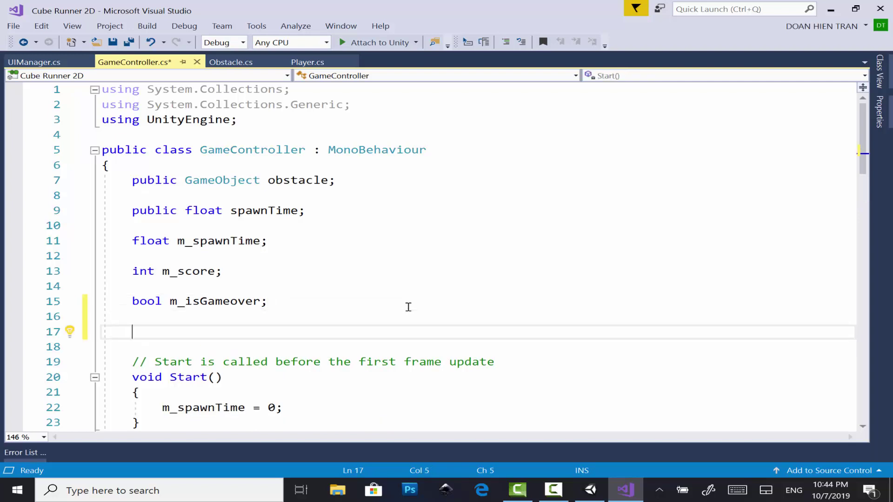
text(UI)
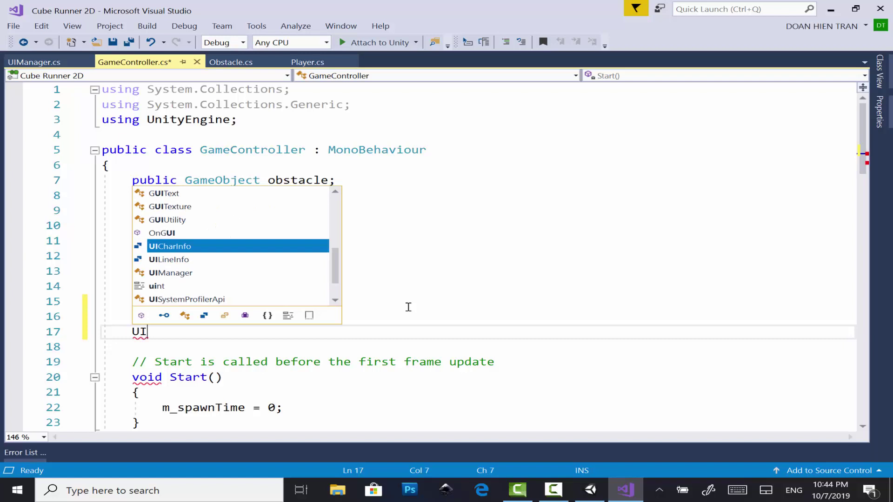
text(m)
key(Tab)
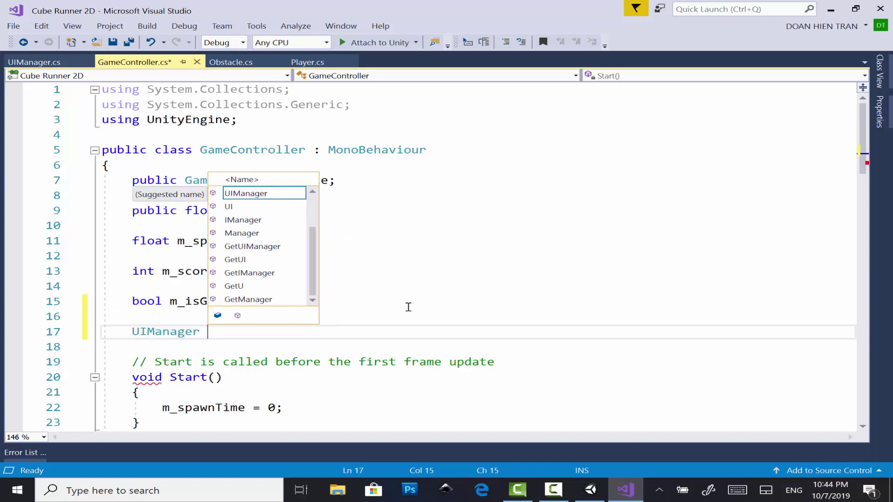
text(m_)
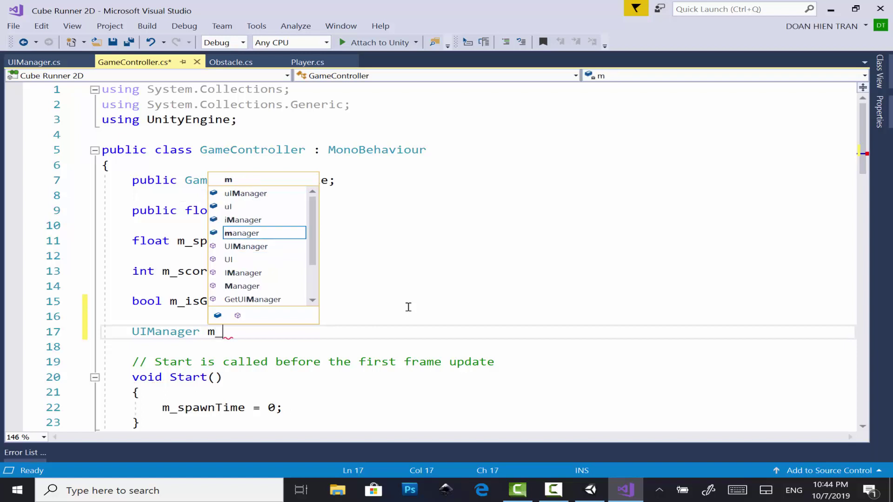
text(ui;)
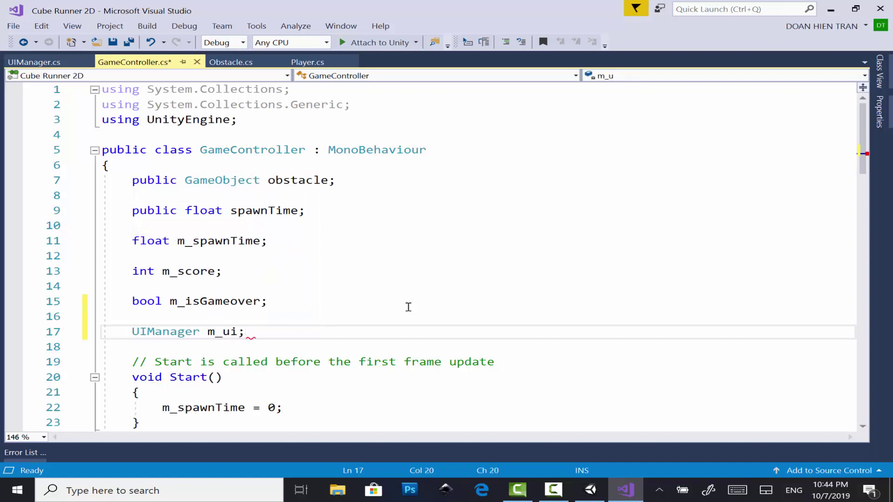
key(ctrl+s)
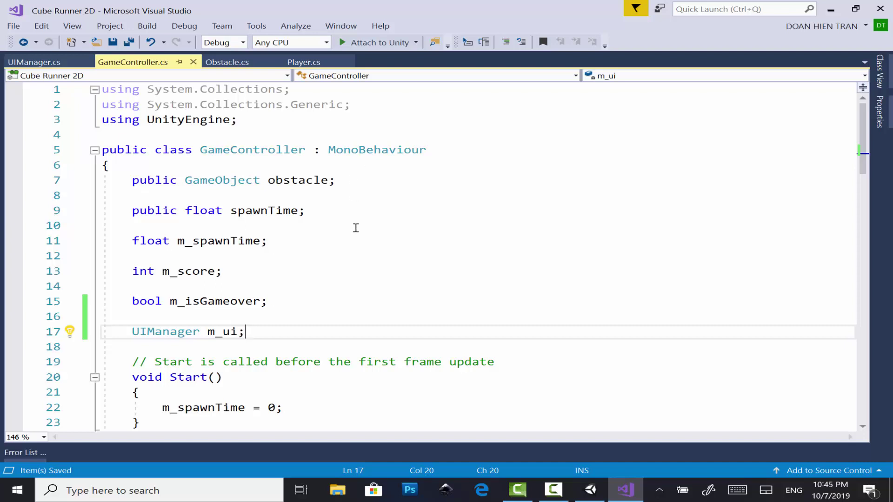
scroll(355, 227, down, 2)
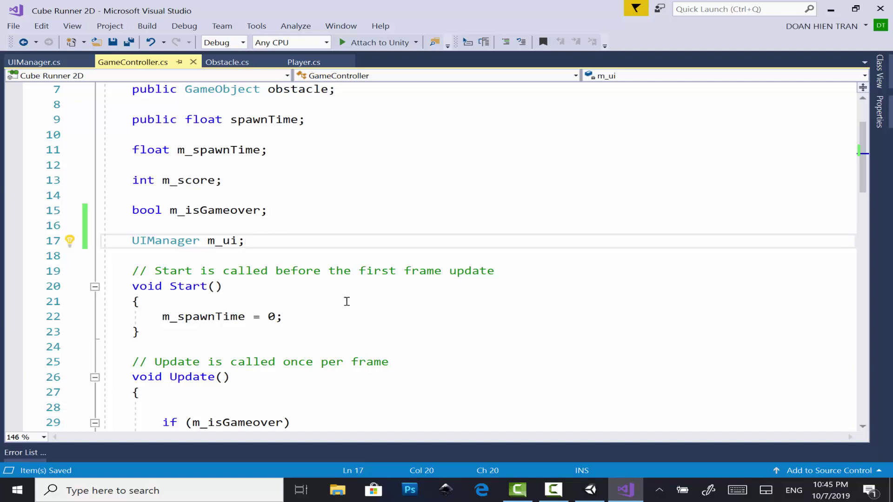
- In Start(), add 'm_ui = FindObjectOfType<UIManager>();' and save
scroll(344, 300, down, 1)
click(324, 276)
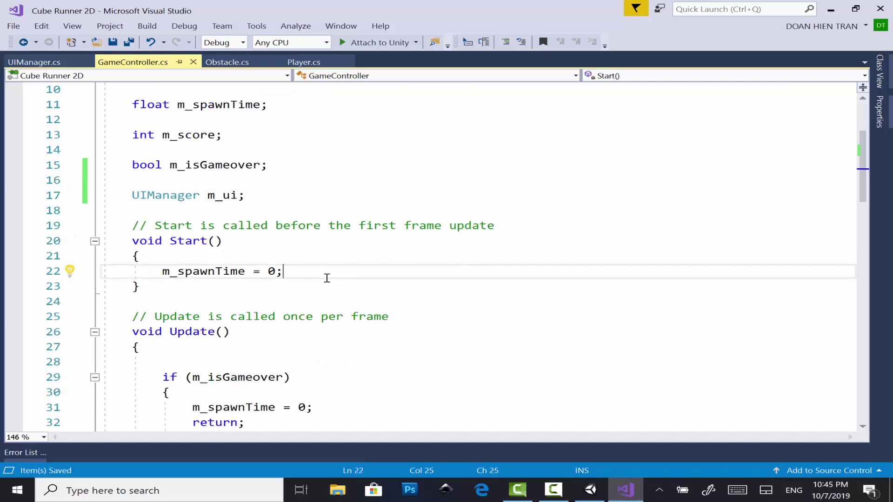
key(Return)
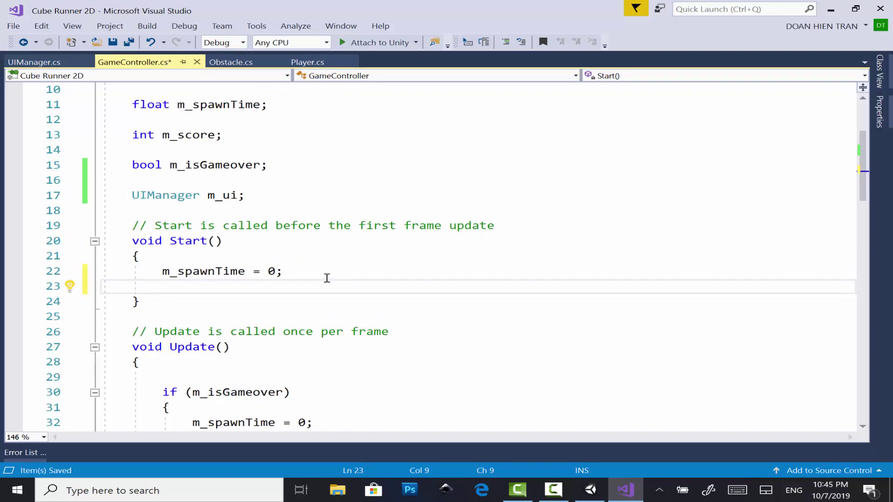
text(m)
text(_)
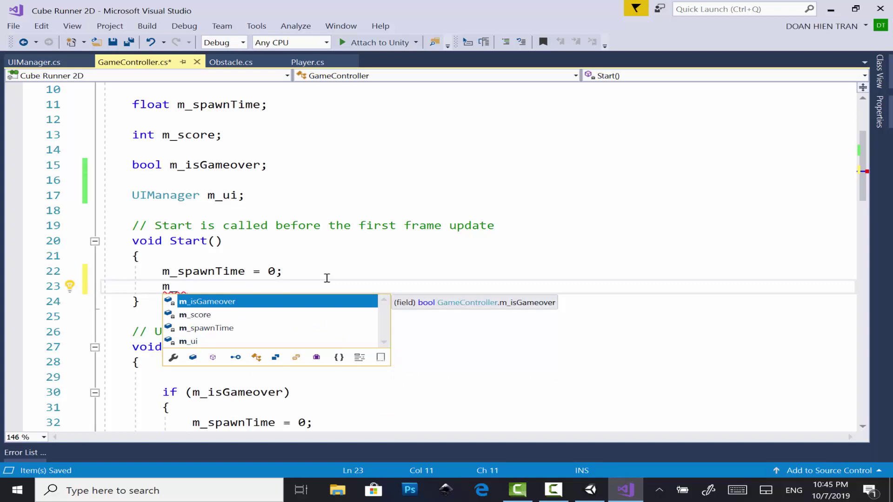
text(ui)
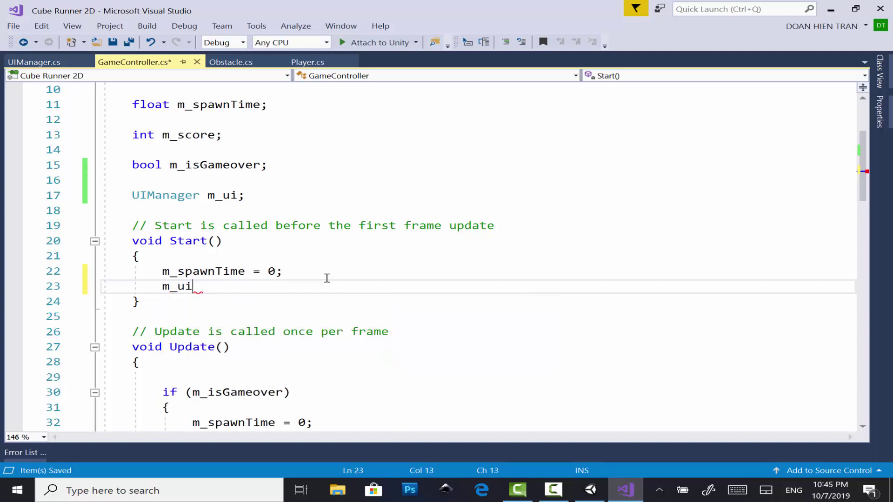
text( = find)
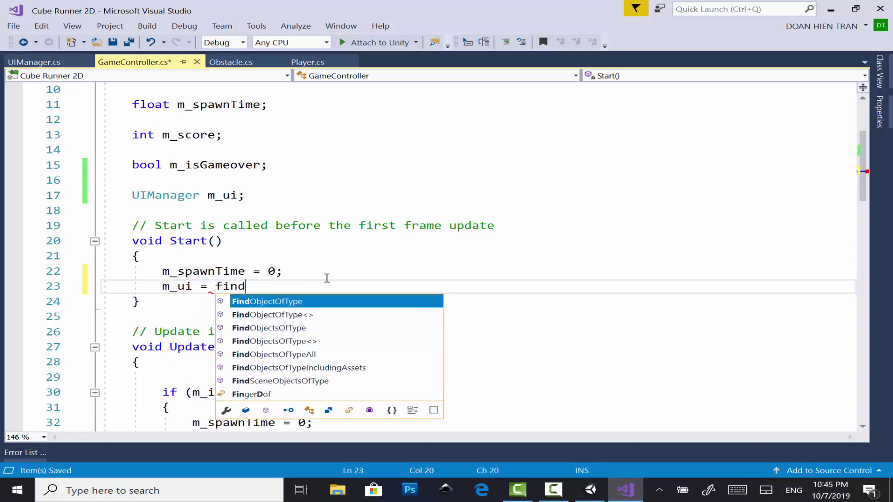
key(Tab)
text(<U)
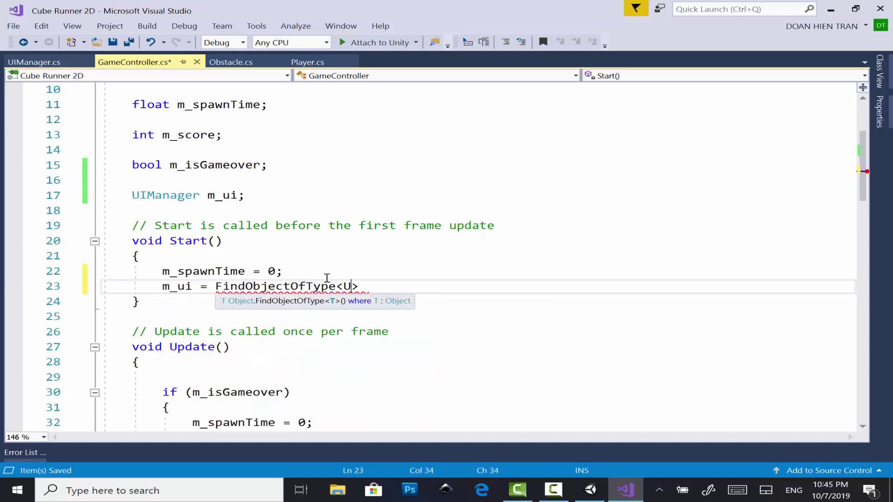
text(im)
key(Tab)
text(>)
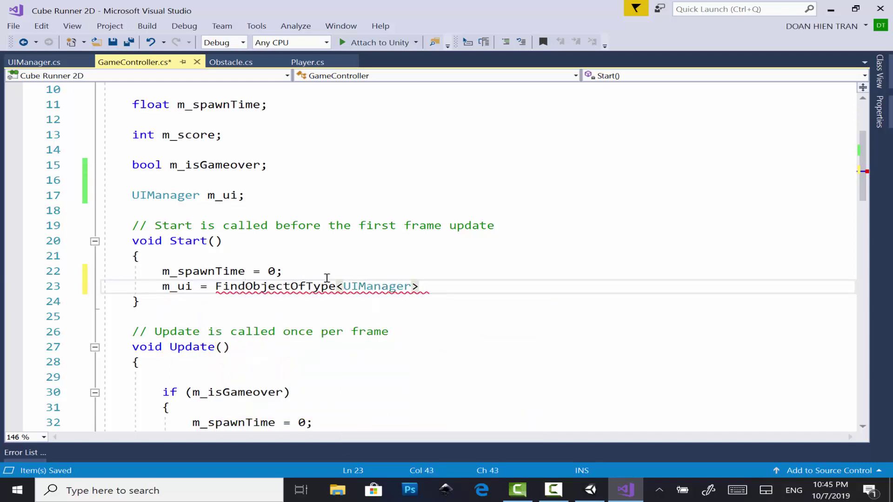
text())
key(BackSpace)
text(())
text(;)
key(ctrl+s)
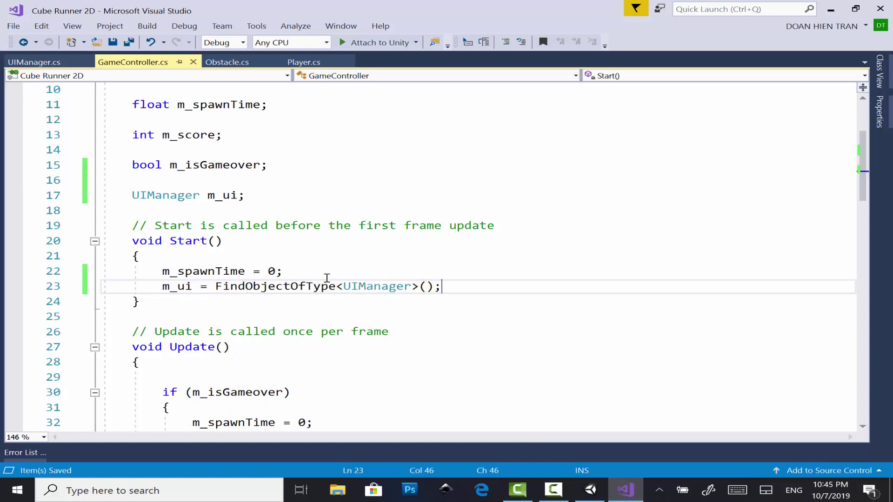
- Add 'm_ui.ShowGameoverPanel(true);' to the m_isGameover branch in Update
scroll(325, 261, down, 2)
scroll(323, 251, down, 1)
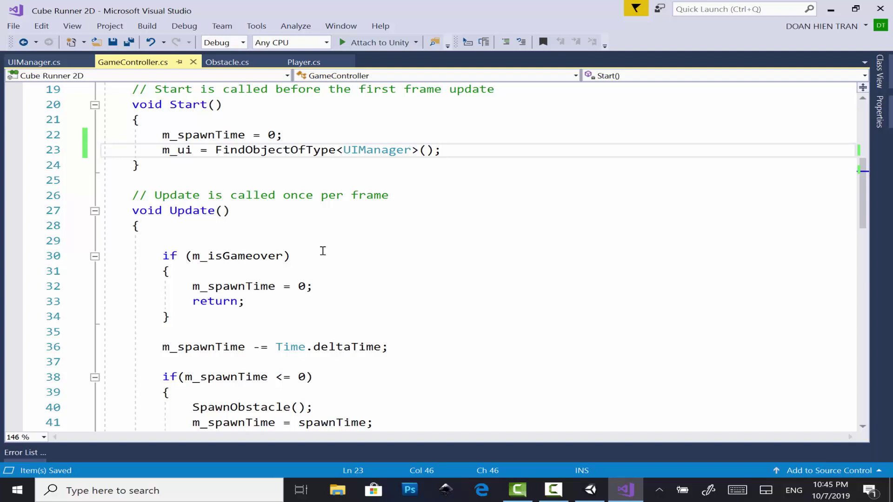
click(353, 284)
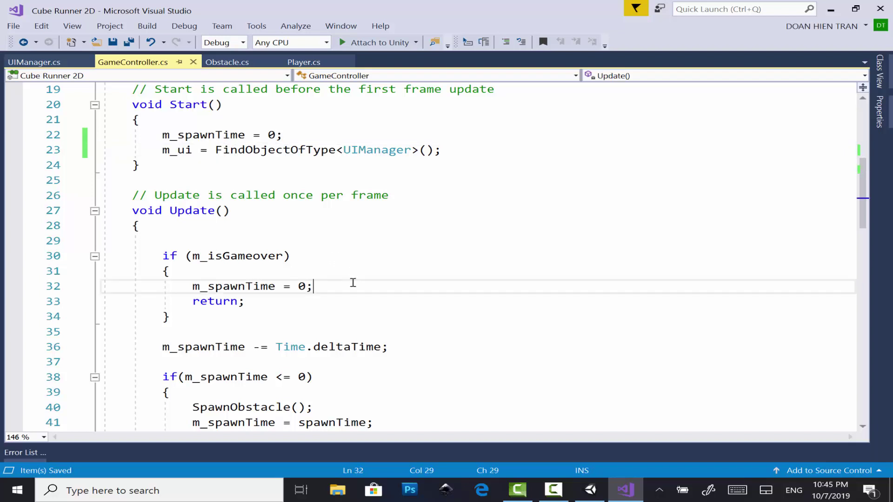
key(Return)
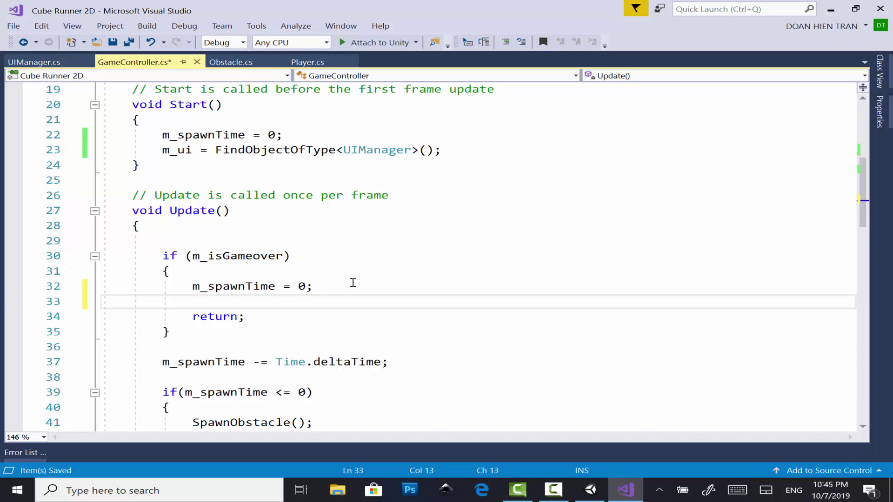
text(m)
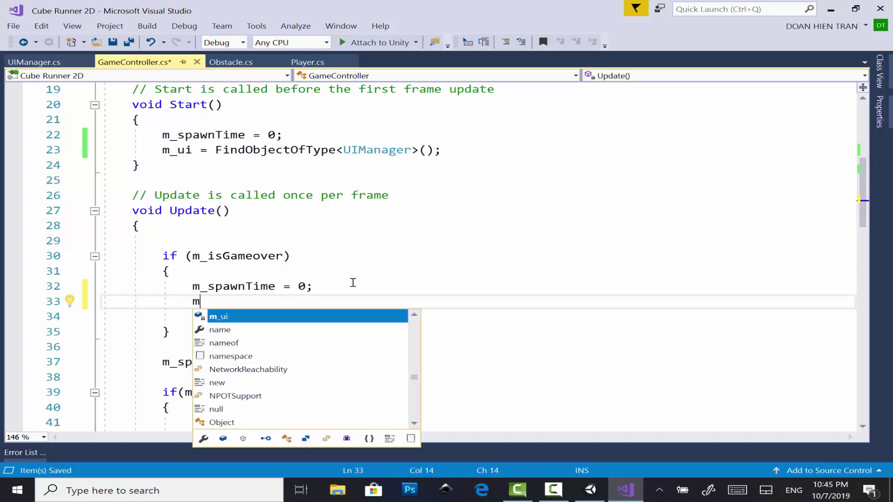
key(Tab)
text(.)
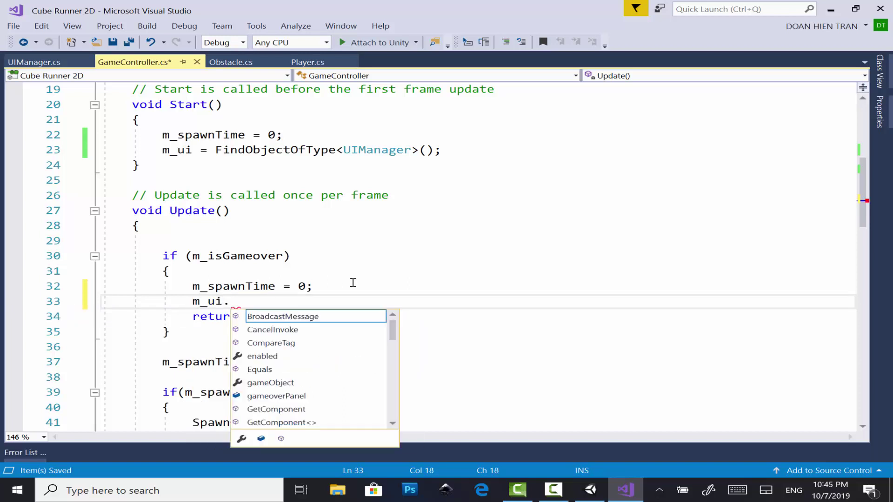
text(sh)
key(space)
text(()
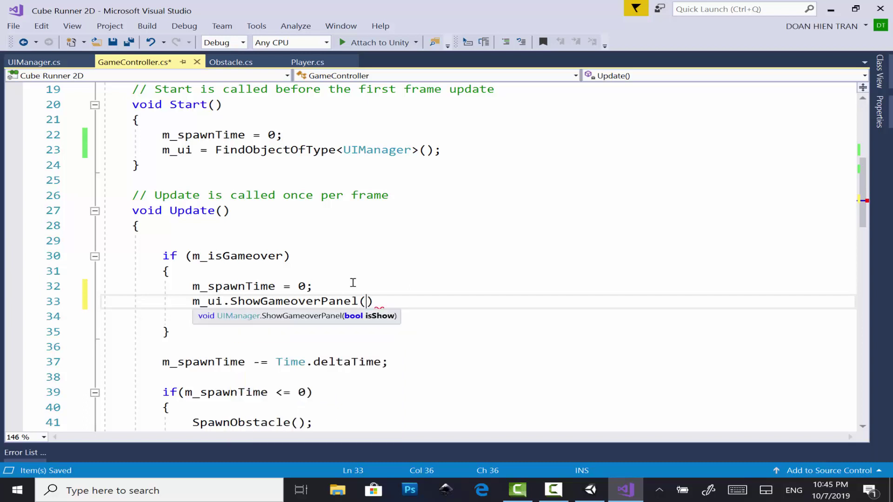
text(true))
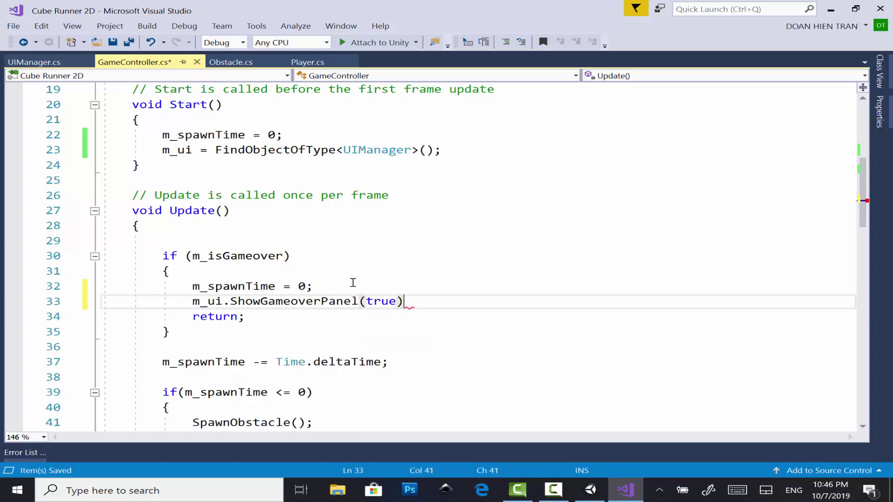
text(;)
scroll(353, 283, down, 4)
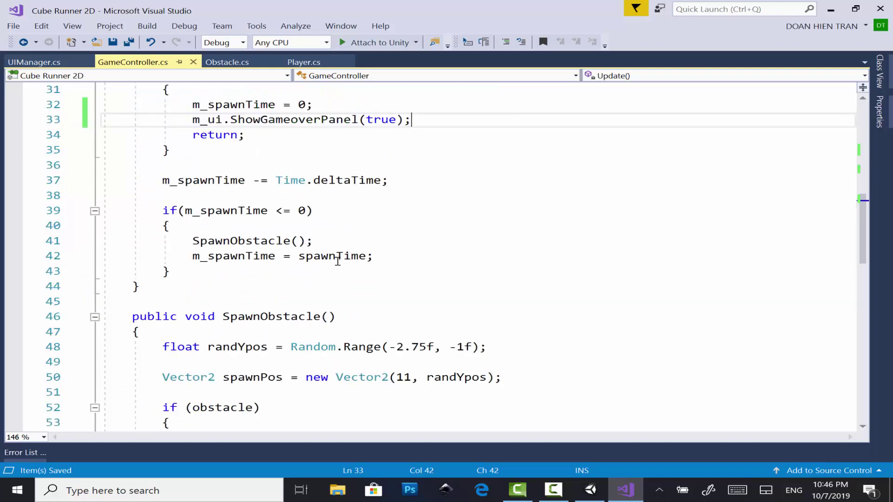
scroll(346, 285, down, 6)
scroll(337, 259, down, 2)
scroll(337, 260, down, 1)
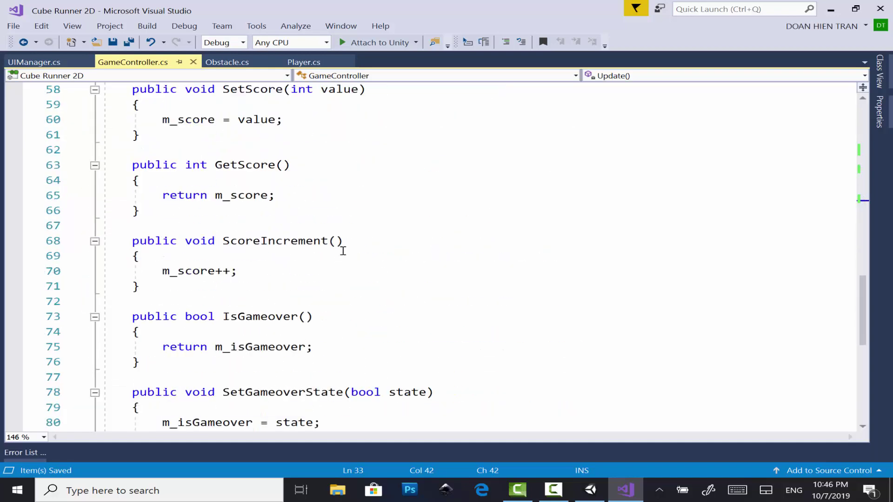
- Add m_ui.SetScoreText("Score: " + m_score); after m_score++ in ScoreIncrement, then save GameController.cs
click(336, 255)
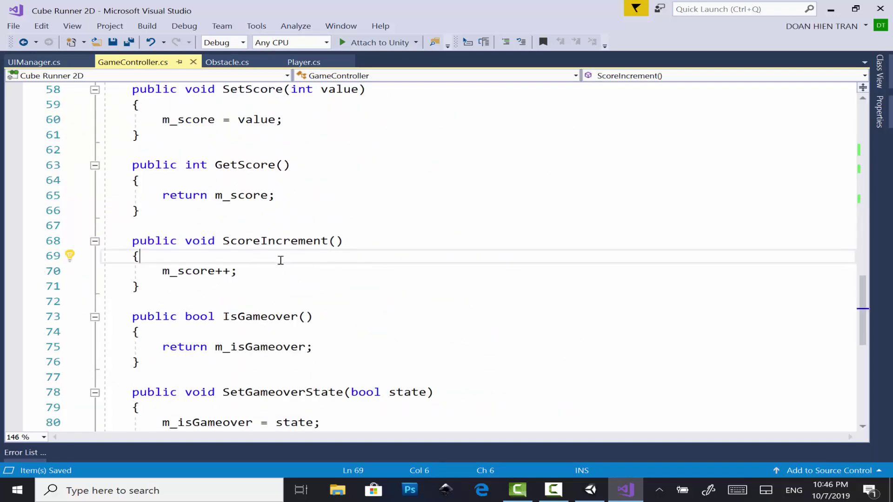
click(295, 276)
key(Return)
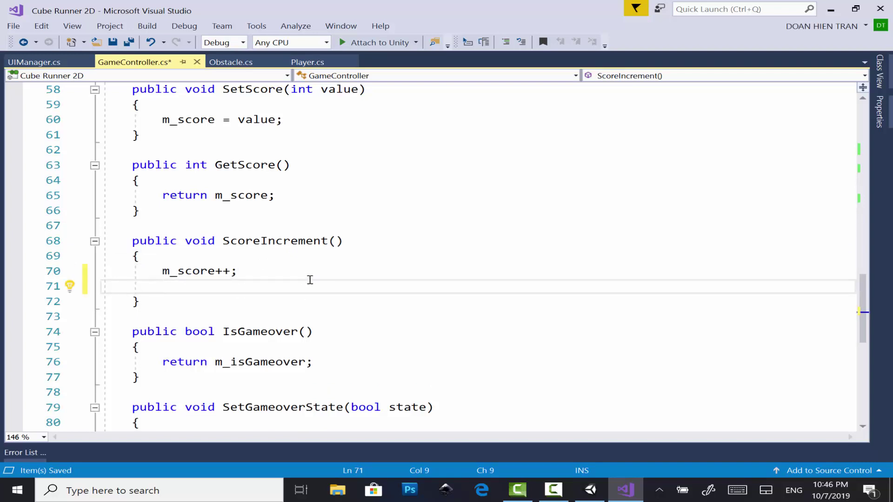
text(m_)
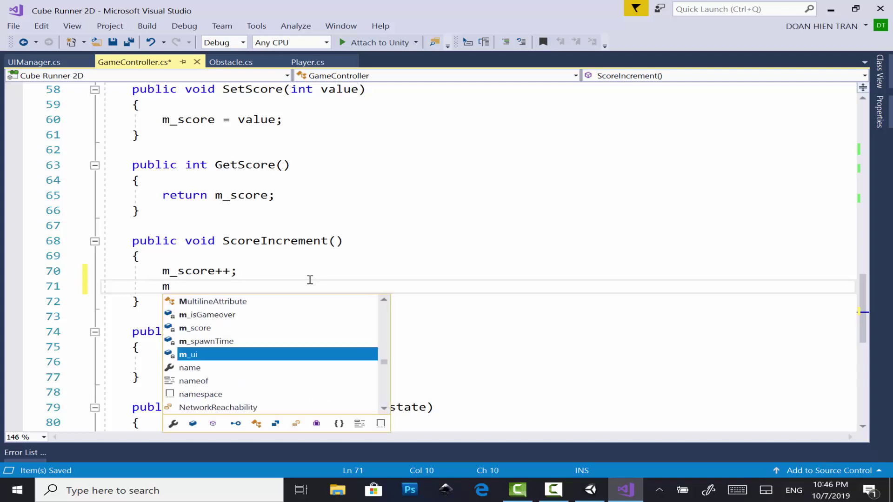
text(ui)
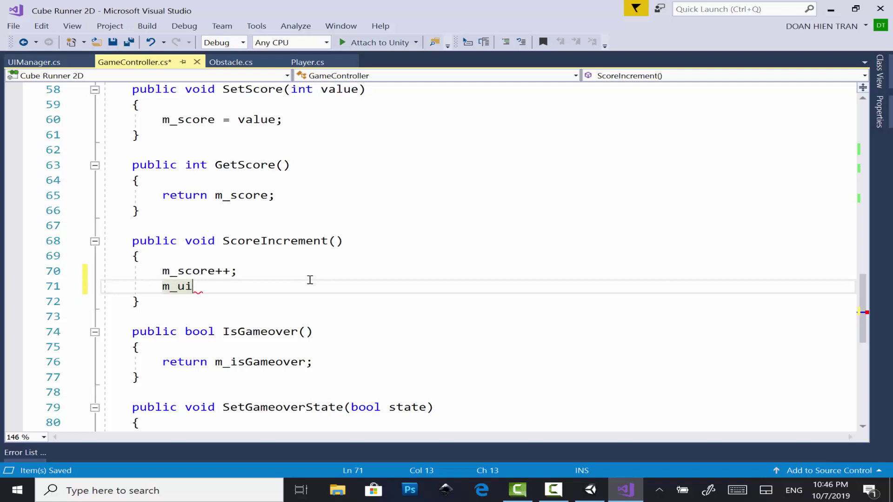
text(.s)
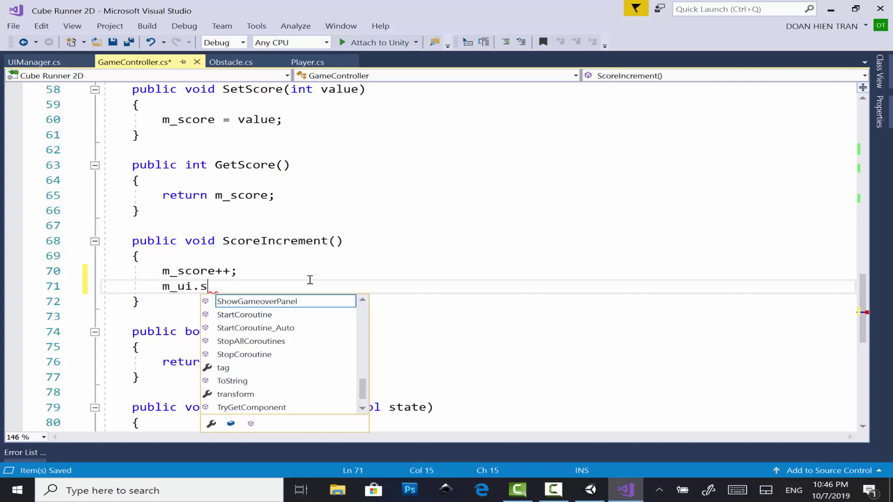
text(h)
key(BackSpace)
text(et)
key(Tab)
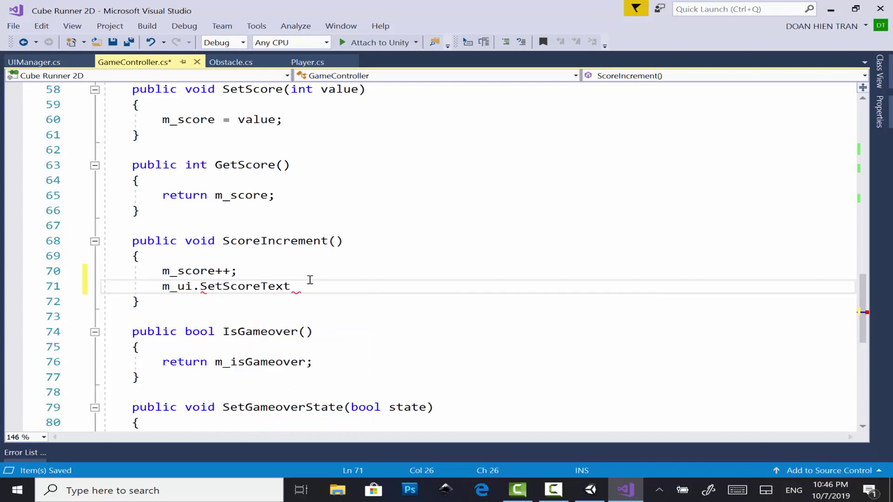
text(("S)
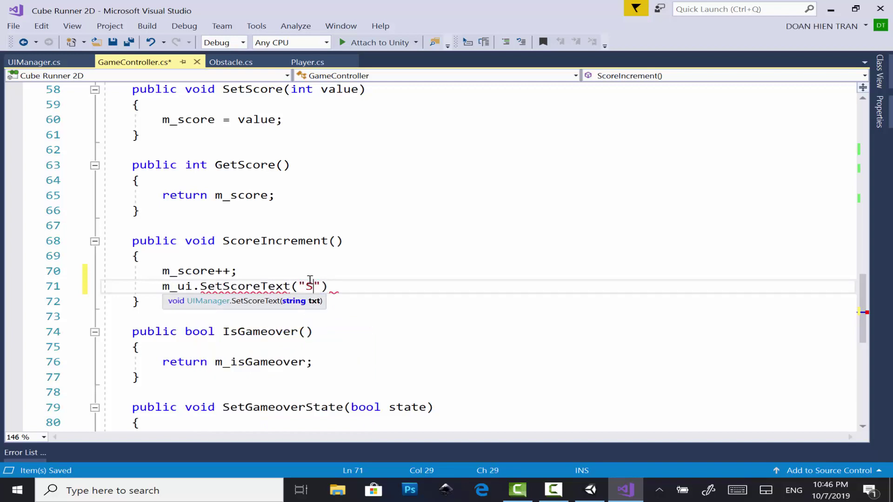
text(core:)
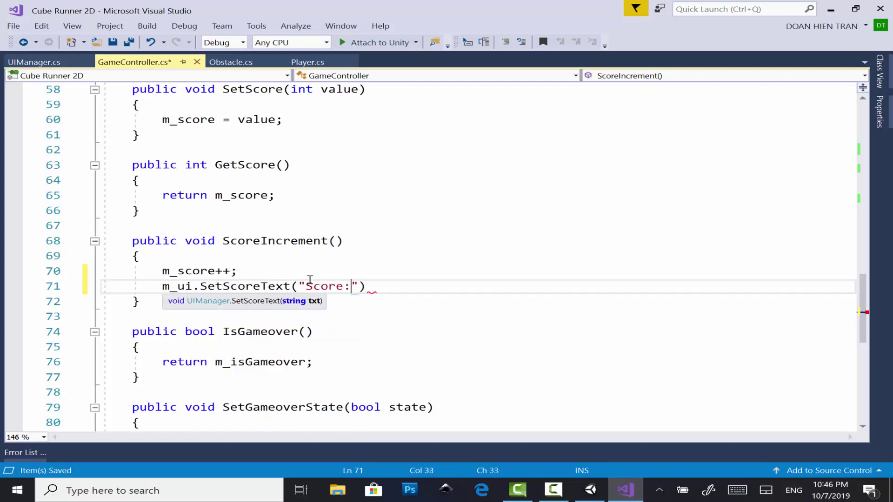
text( " +)
text( m_)
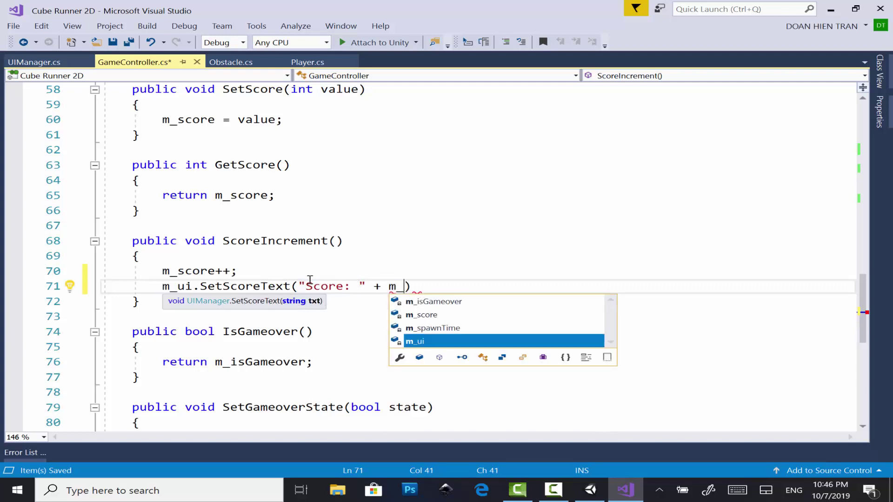
text(s)
key(Escape)
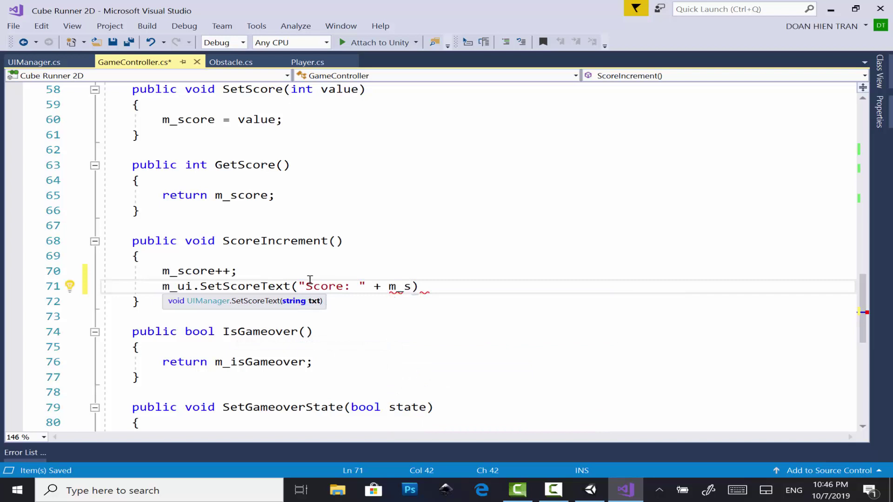
text(core);)
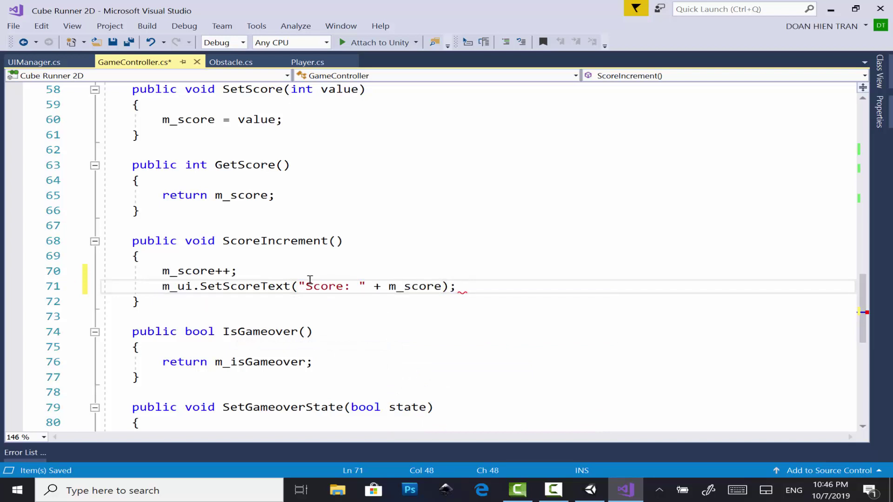
key(ctrl+s)
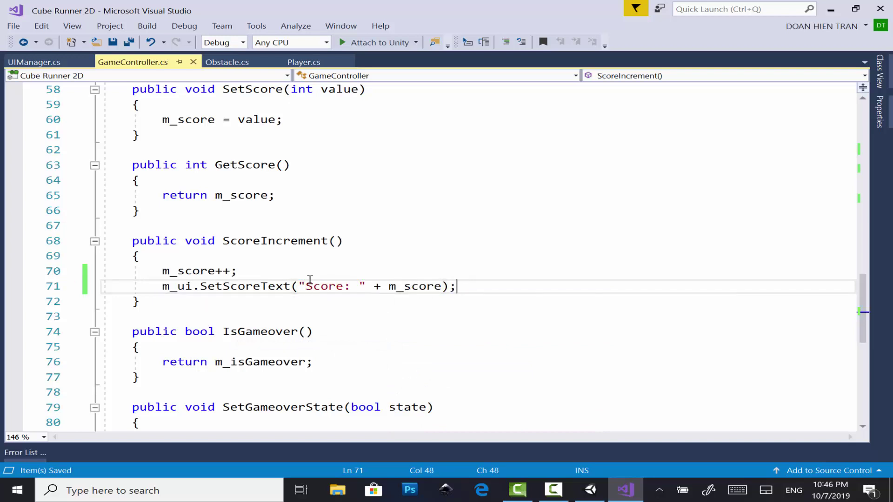
scroll(310, 279, down, 2)
scroll(305, 303, down, 1)
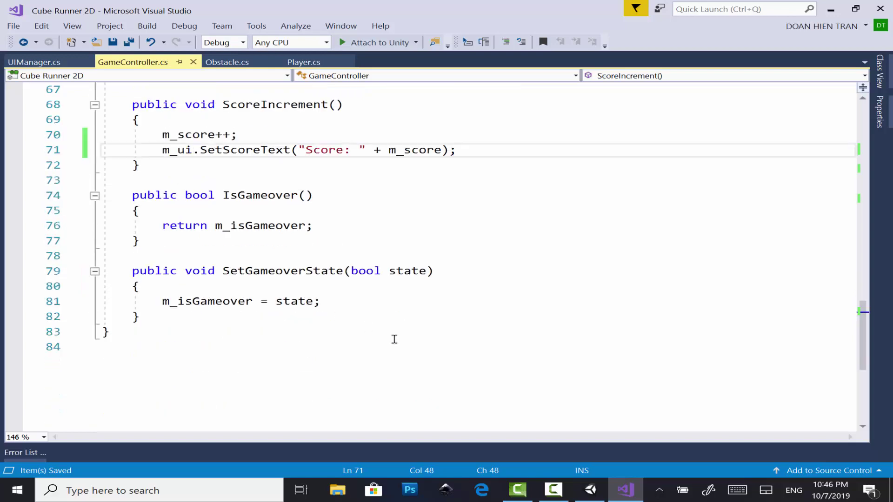
scroll(394, 339, up, 3)
scroll(395, 317, up, 2)
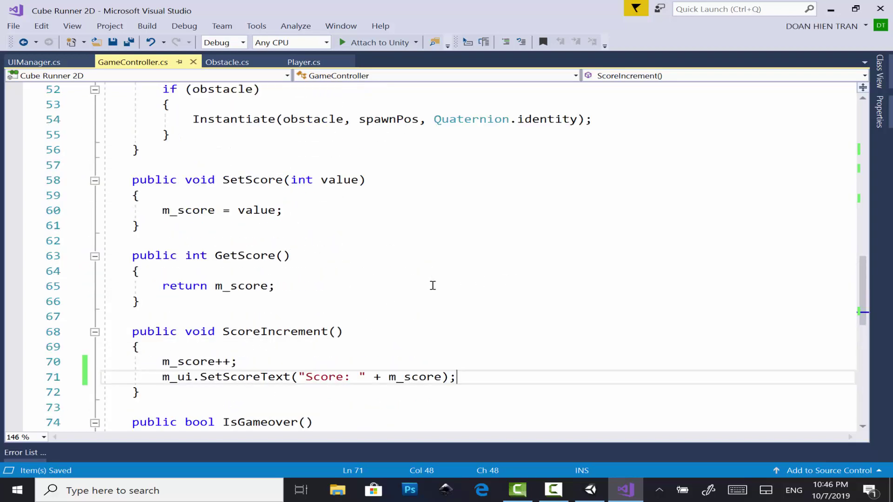
scroll(430, 285, up, 2)
scroll(430, 285, up, 1)
scroll(432, 284, up, 2)
scroll(433, 284, up, 3)
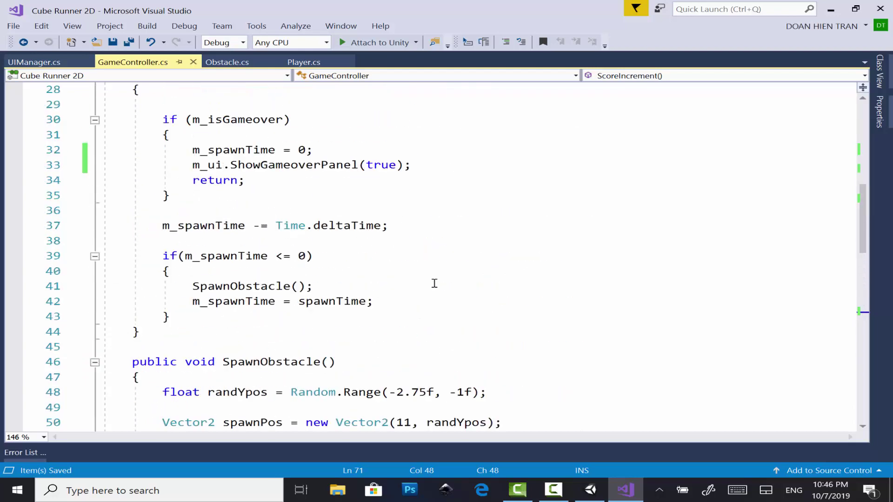
scroll(434, 282, up, 1)
scroll(434, 283, down, 2)
scroll(442, 270, down, 3)
scroll(442, 264, down, 2)
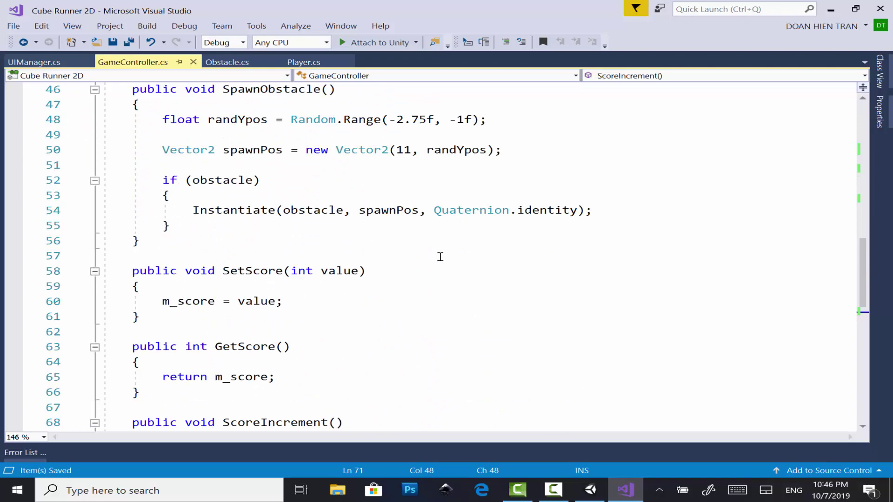
scroll(440, 257, up, 2)
scroll(440, 256, up, 2)
scroll(440, 257, up, 3)
scroll(440, 257, up, 3)
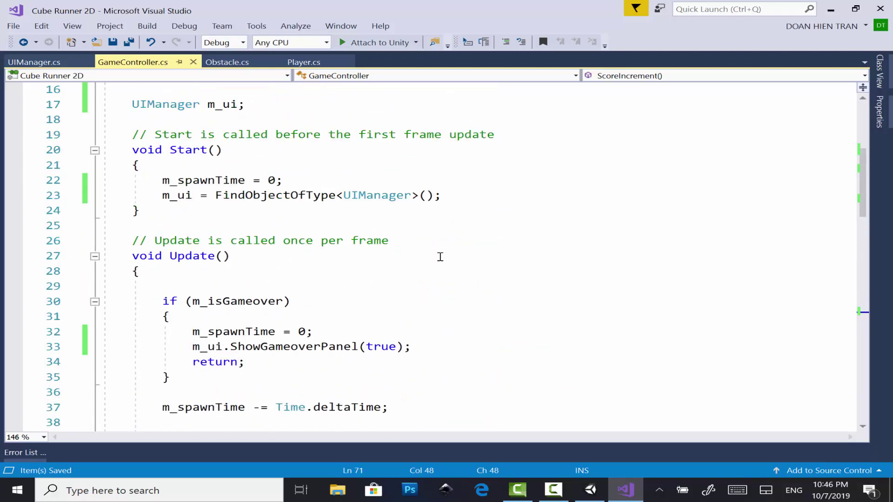
scroll(440, 256, up, 1)
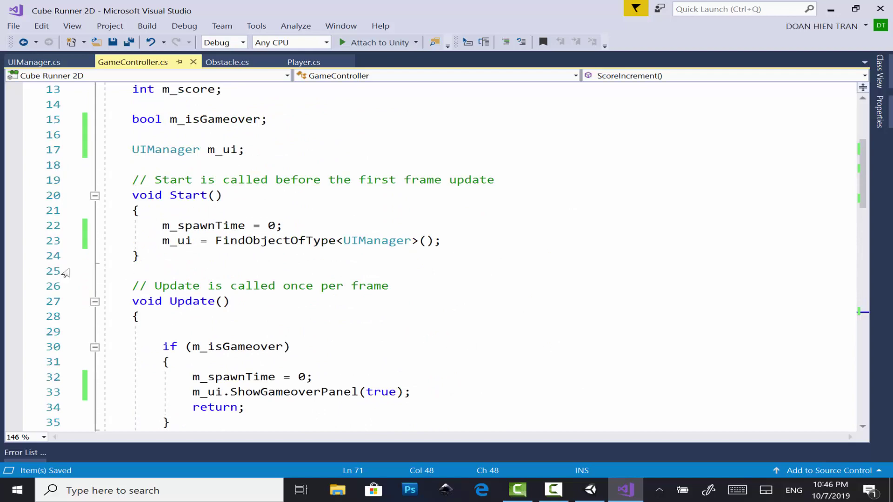
click(593, 491)
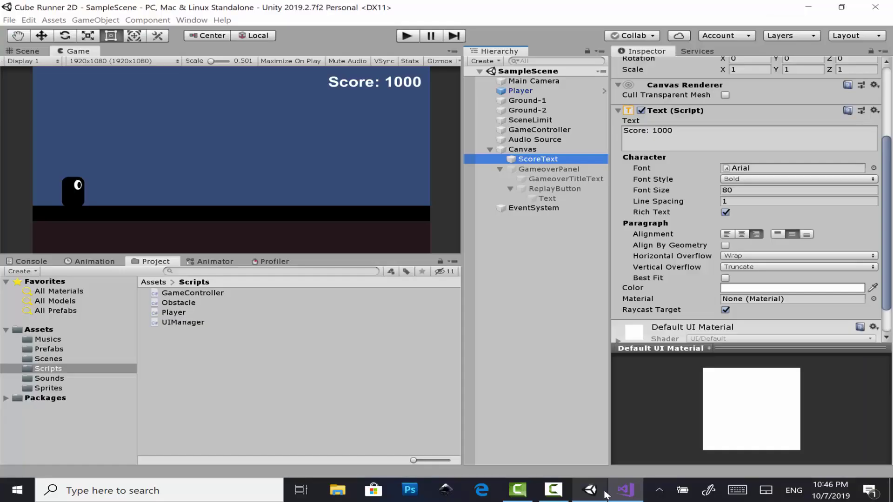
click(413, 37)
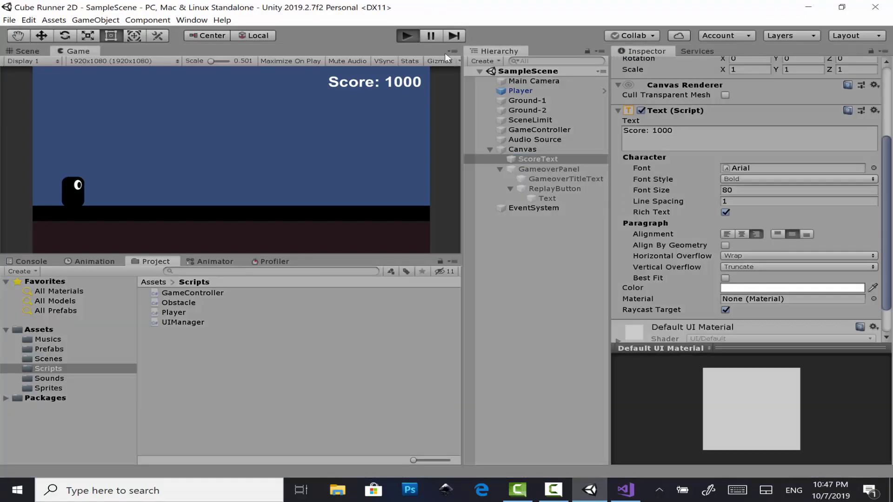
click(432, 42)
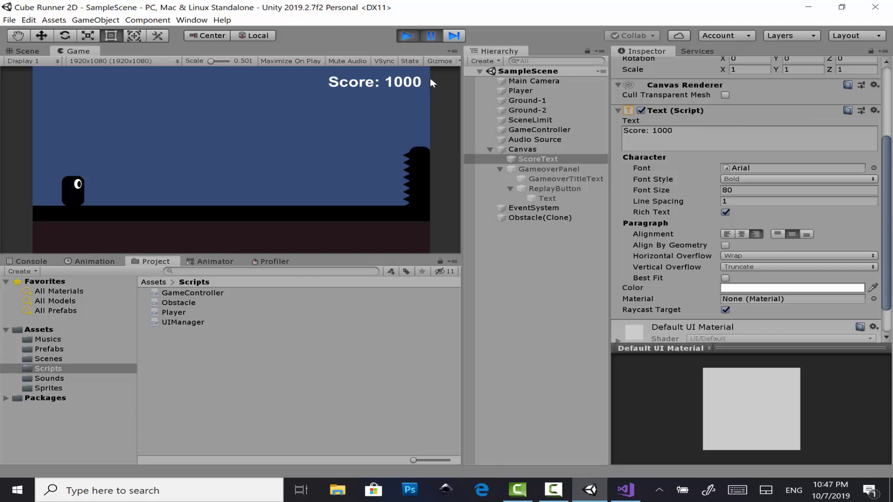
click(409, 38)
- Add m_ui.SetScoreText("Score: " + m_score); after line 23 in Start() and save
click(628, 493)
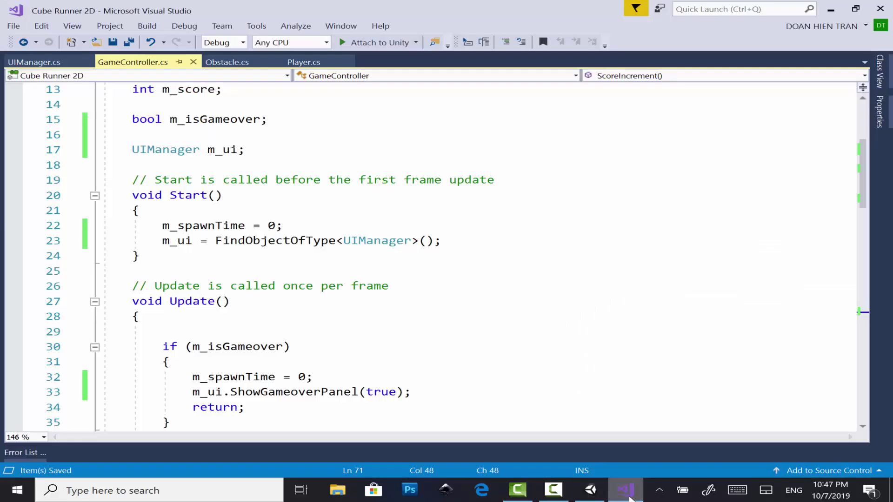
click(498, 240)
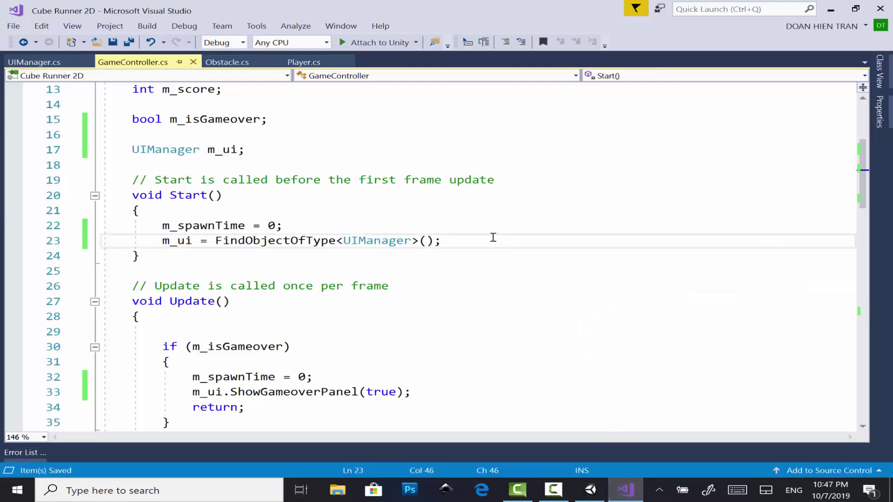
key(Return)
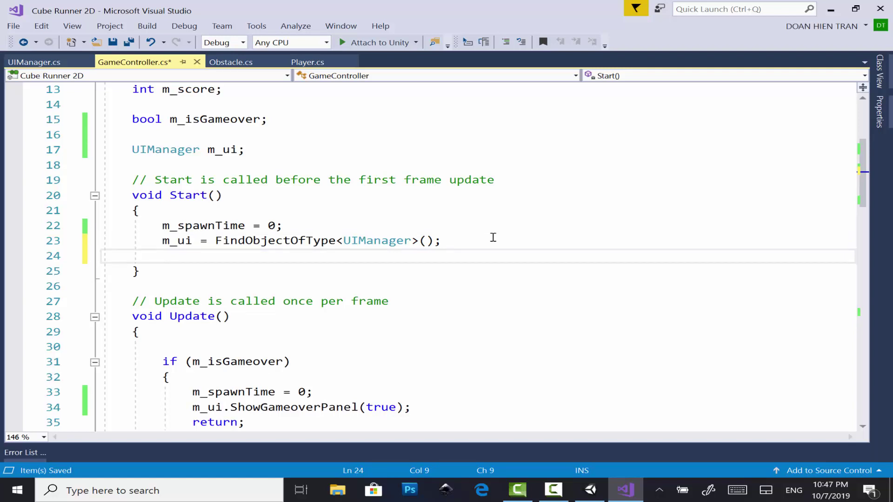
text(m)
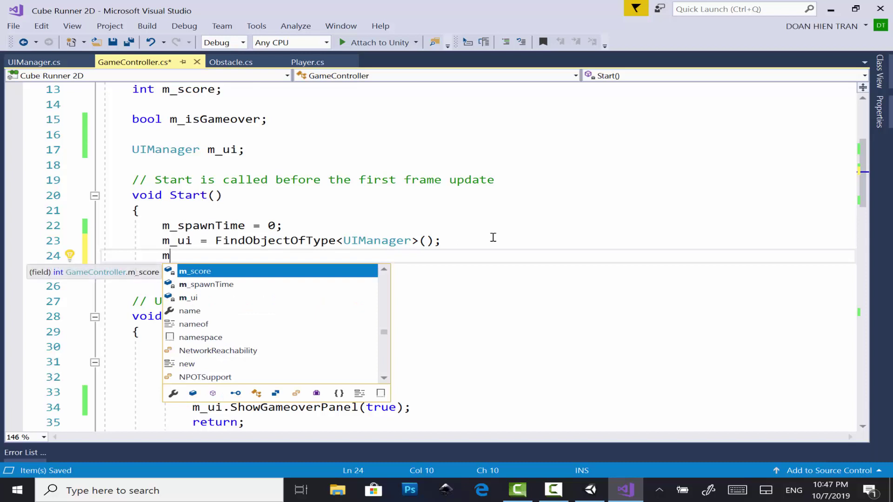
text(_ui.)
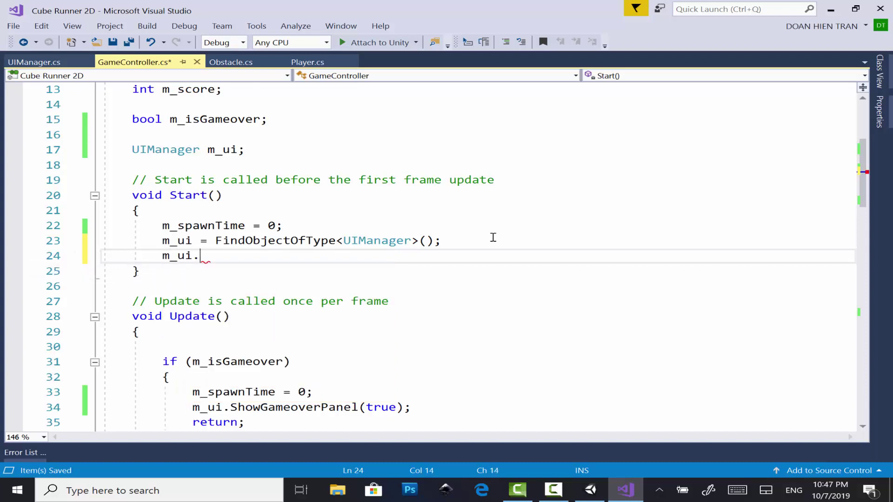
text(se)
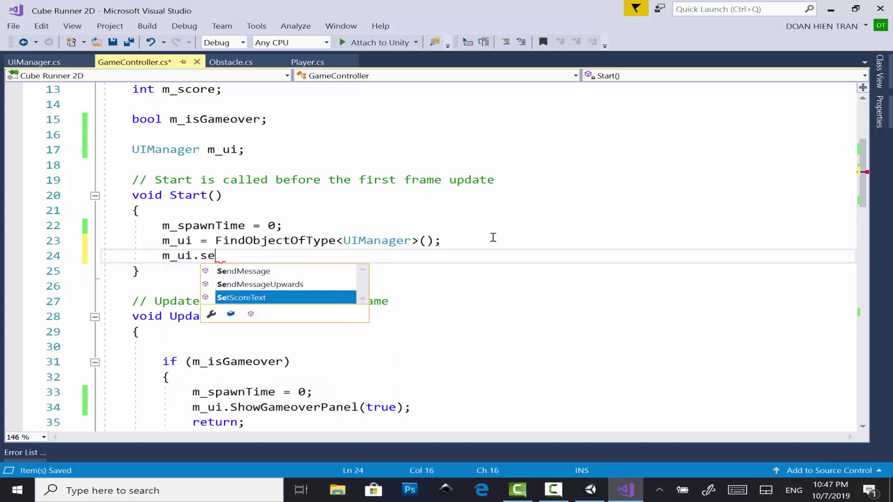
text(t)
key(Tab)
text((")
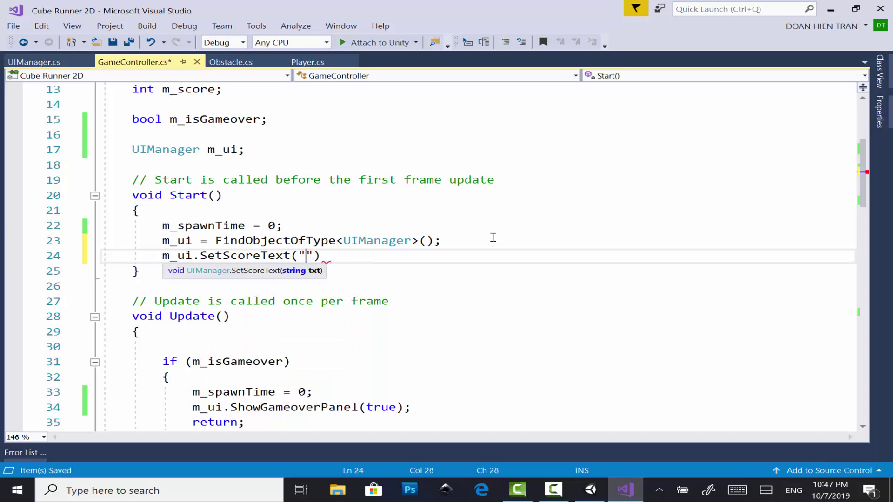
text(Scp)
key(BackSpace)
text(e)
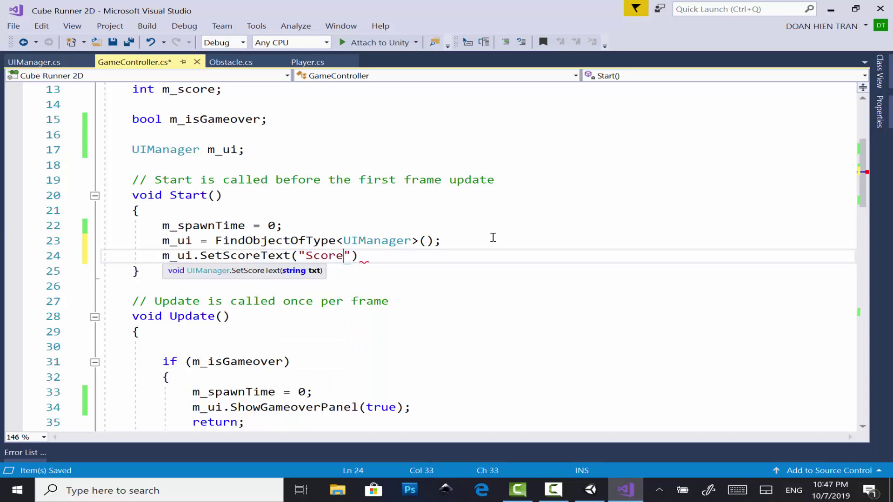
text(: " )
text(+ m_)
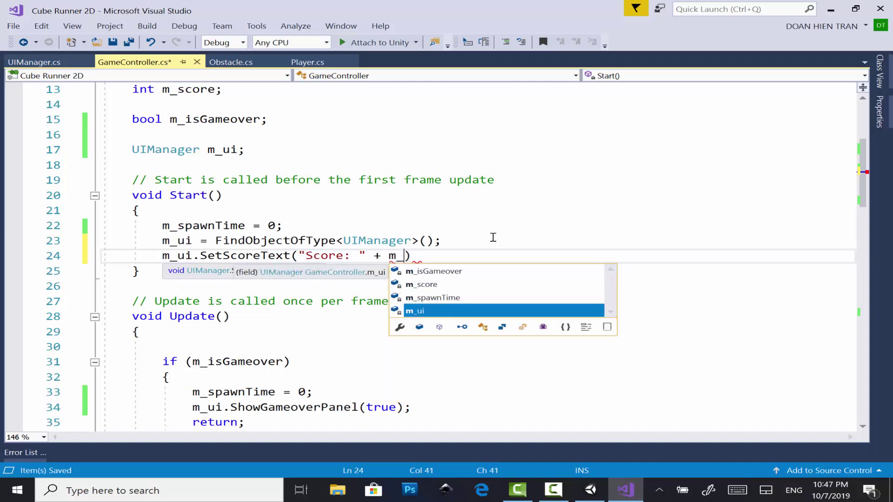
text(score);)
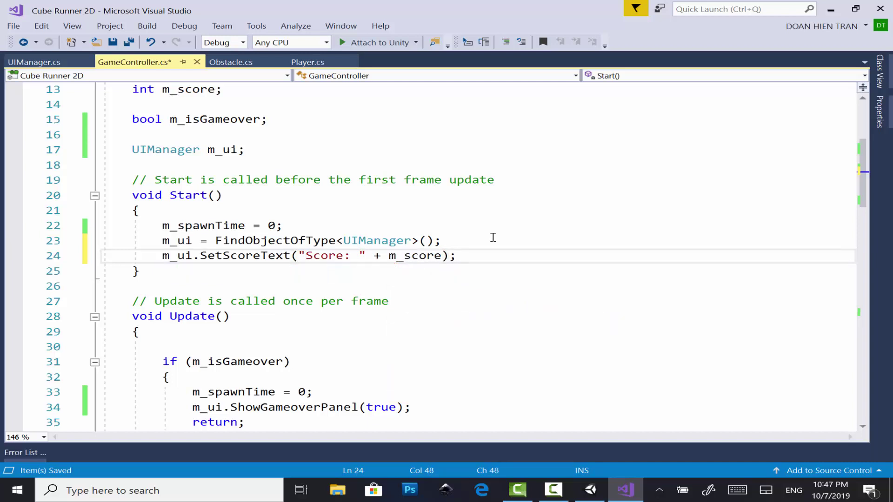
key(ctrl+s)
- Switch the editor to the Obstacle.cs script
scroll(493, 237, down, 1)
scroll(493, 237, down, 3)
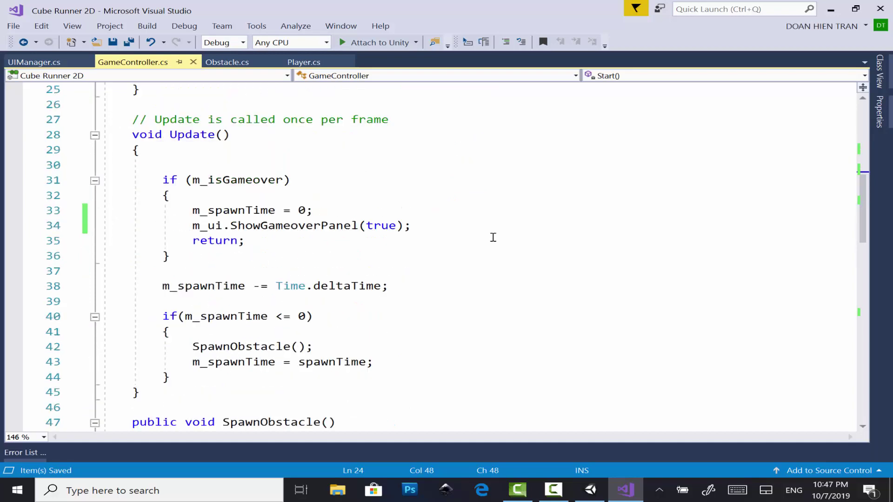
scroll(493, 238, down, 3)
scroll(492, 237, down, 2)
scroll(422, 220, down, 2)
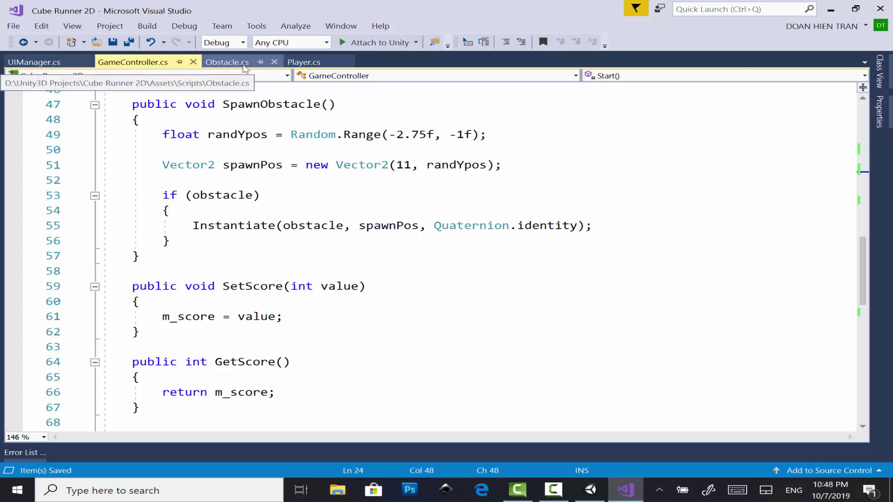
click(227, 62)
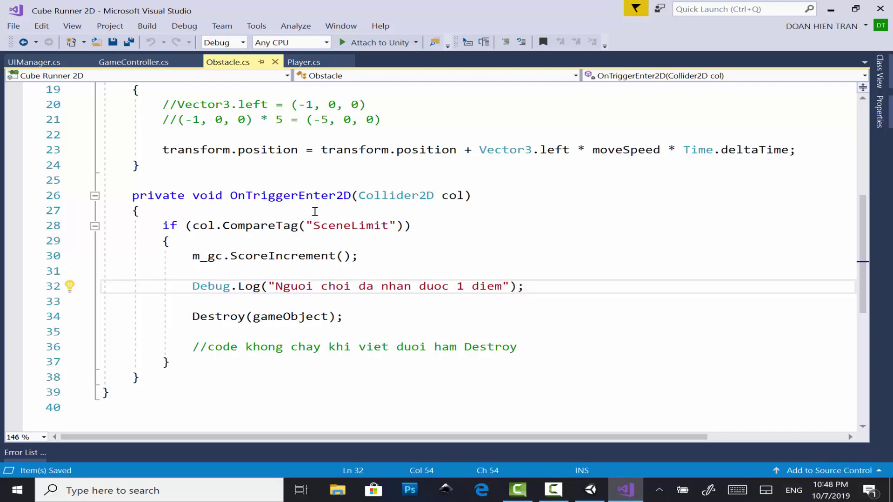
- Review the score code in GameController.cs around Start() and line 23, then return to the Unity editor
click(133, 61)
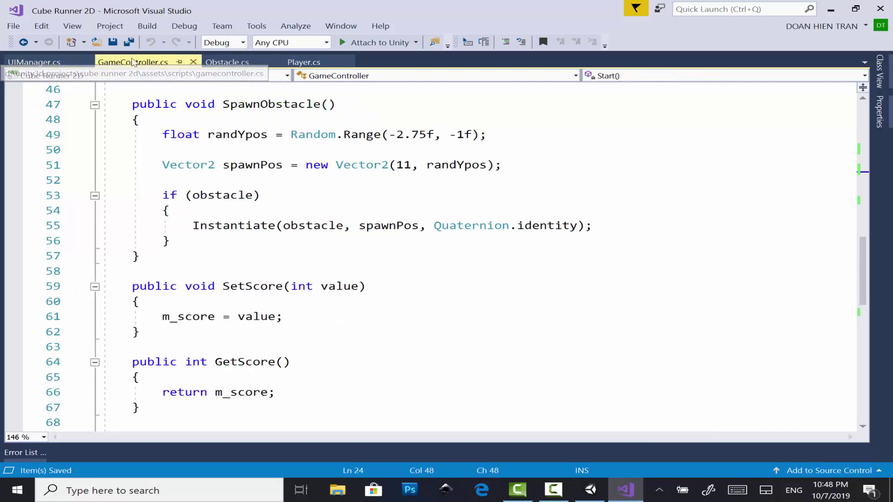
scroll(374, 244, down, 2)
scroll(374, 245, down, 1)
scroll(373, 245, down, 2)
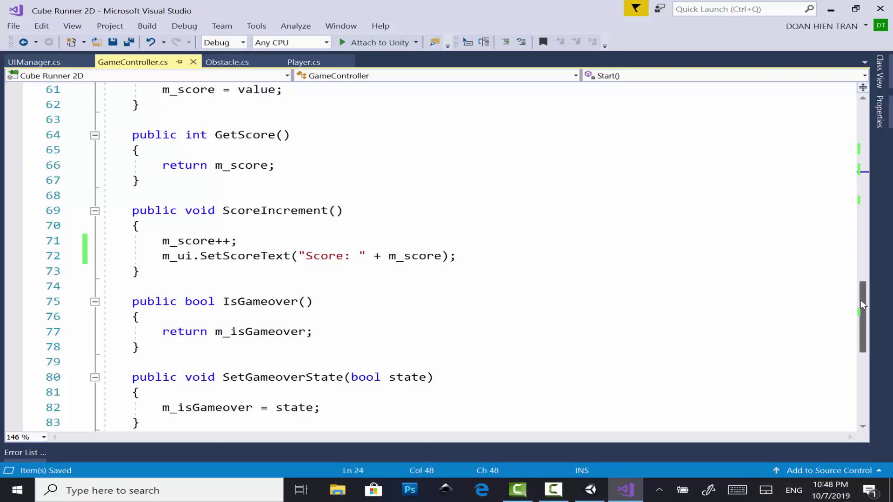
drag(860, 300, 858, 88)
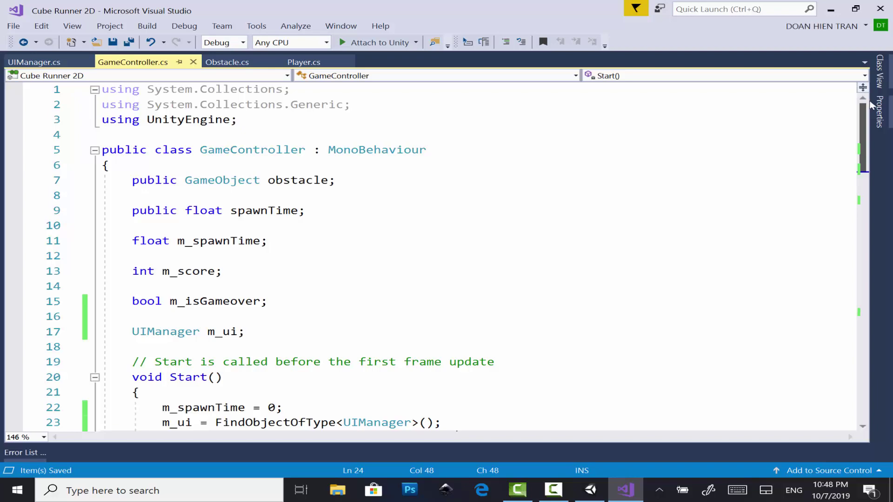
scroll(635, 245, down, 1)
scroll(632, 238, down, 2)
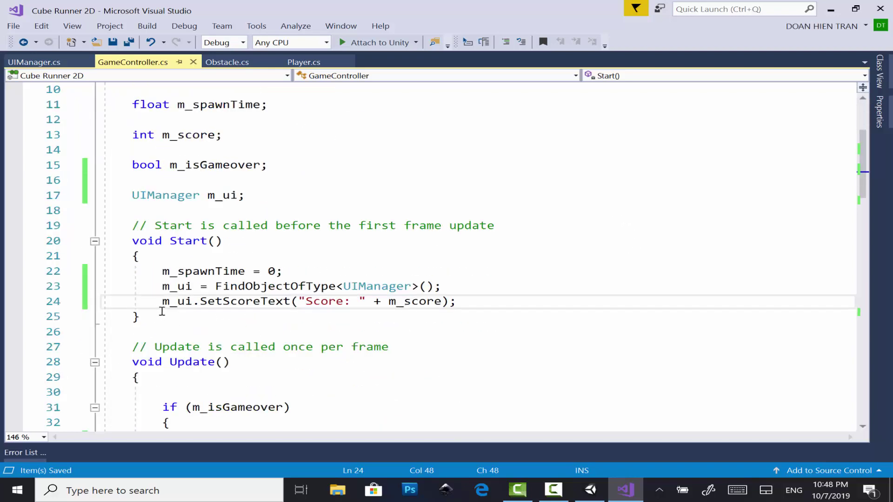
drag(162, 301, 469, 288)
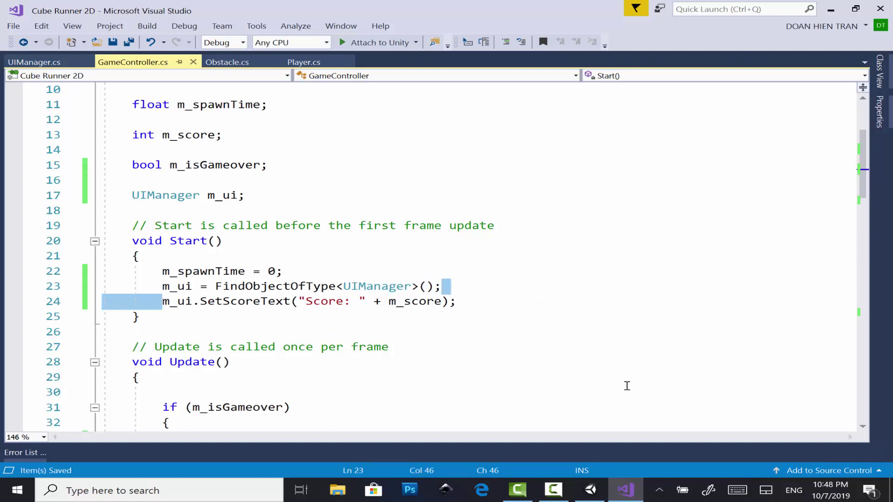
click(594, 492)
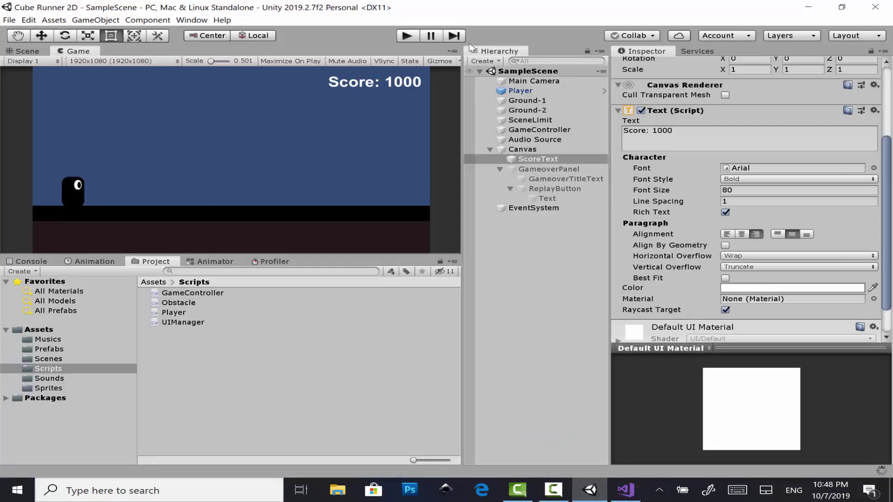
- Playtest and stop the game, then read the NullReferenceException from GameController.cs line 24 in the Console
click(406, 36)
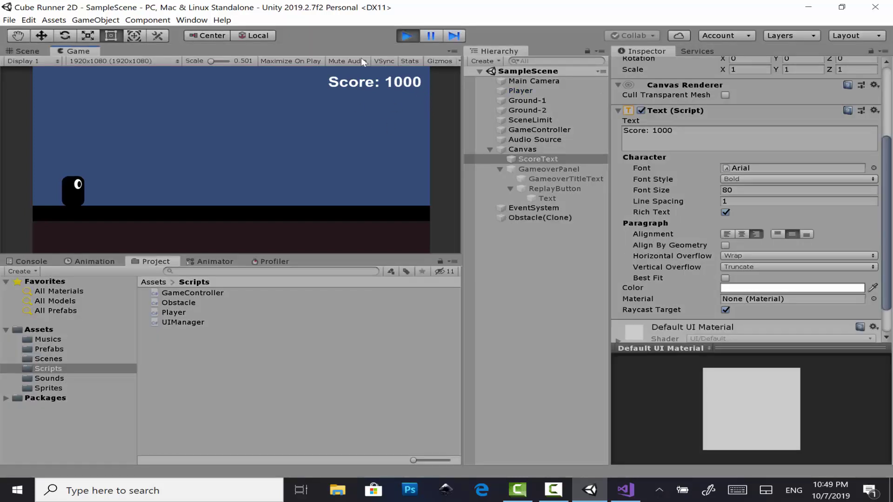
click(431, 41)
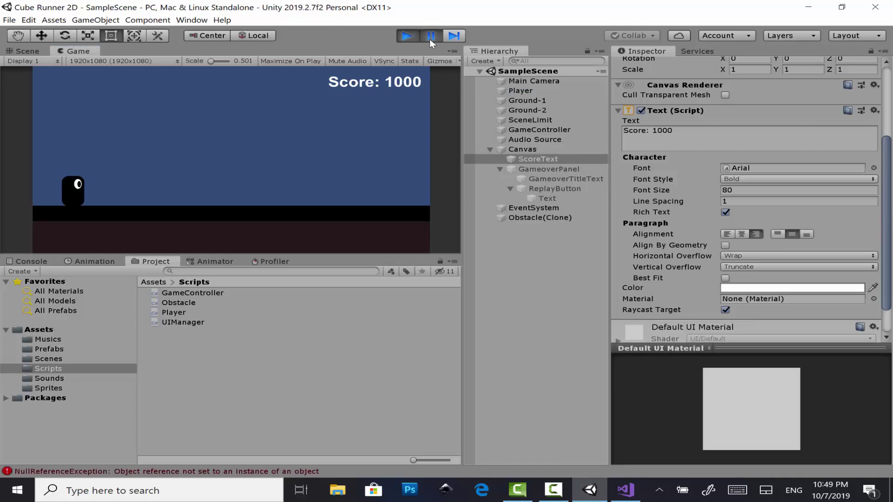
click(415, 37)
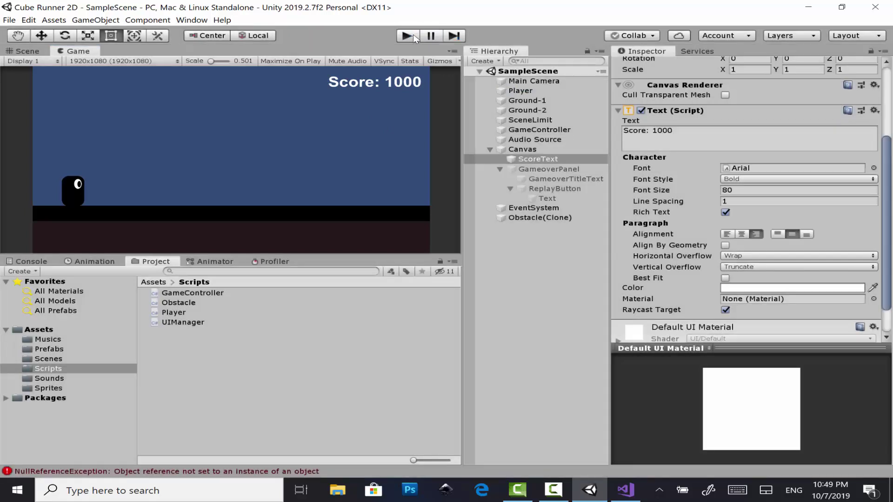
click(29, 262)
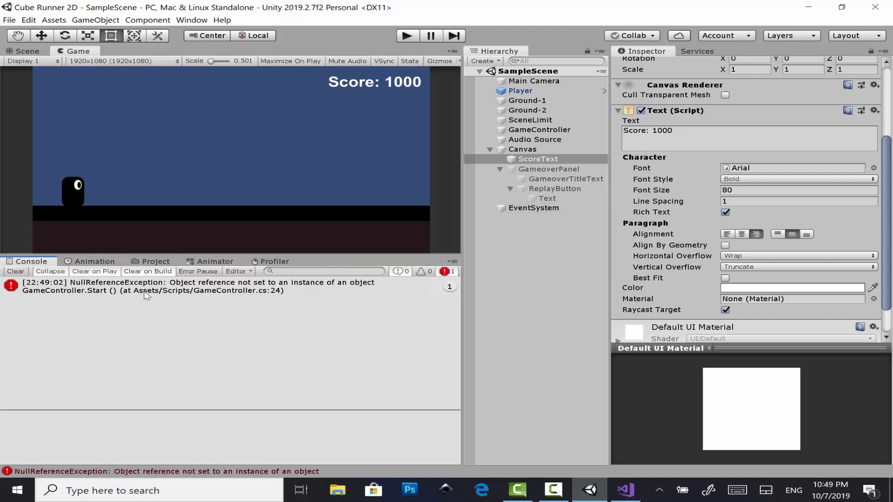
- Create a new empty game object in the Hierarchy and reset its transform to the origin
click(489, 149)
click(510, 216)
right_click(510, 216)
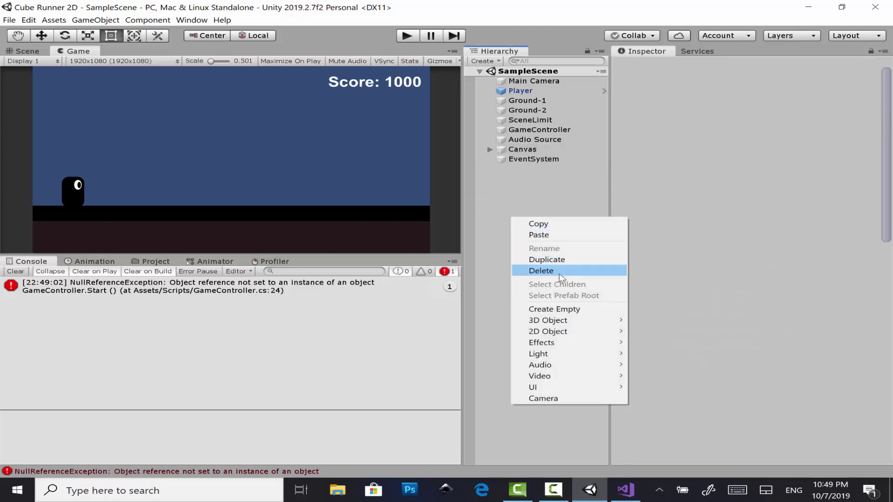
click(584, 309)
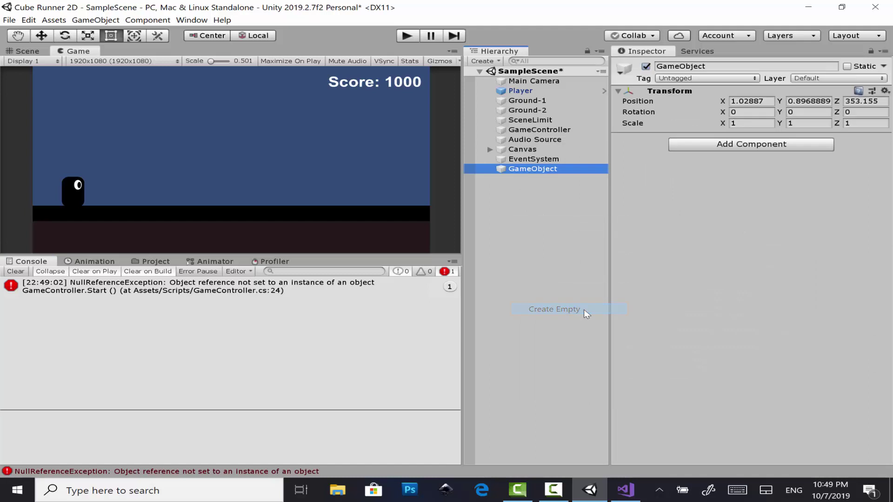
click(885, 91)
click(776, 102)
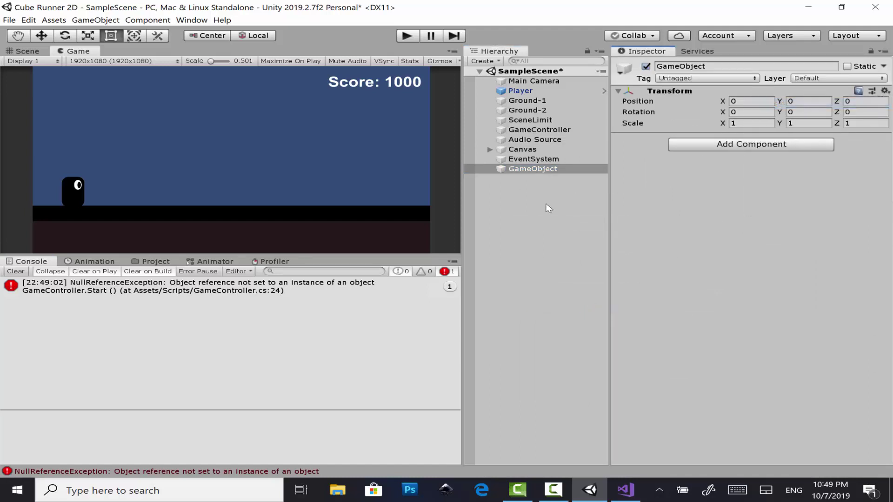
- Rename the object to UIManager, show the Scripts folder, and switch to GameController.cs in Visual Studio
click(564, 172)
text(UIMan)
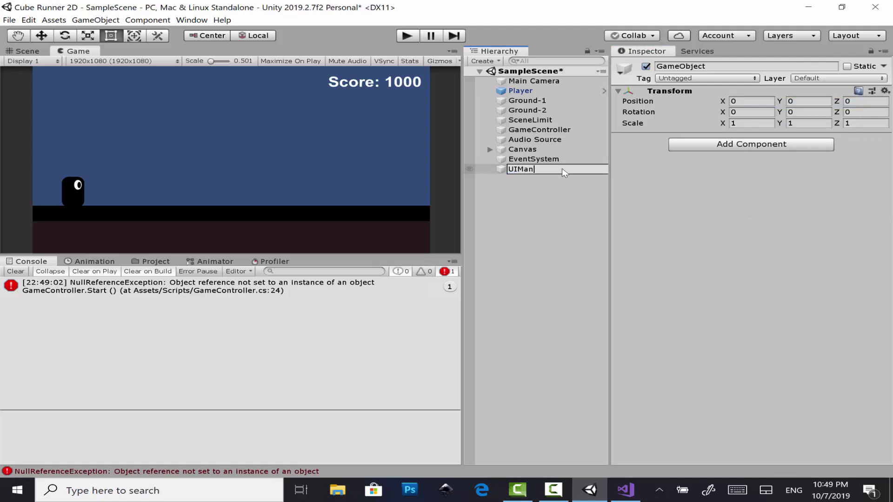
text(ager)
key(Return)
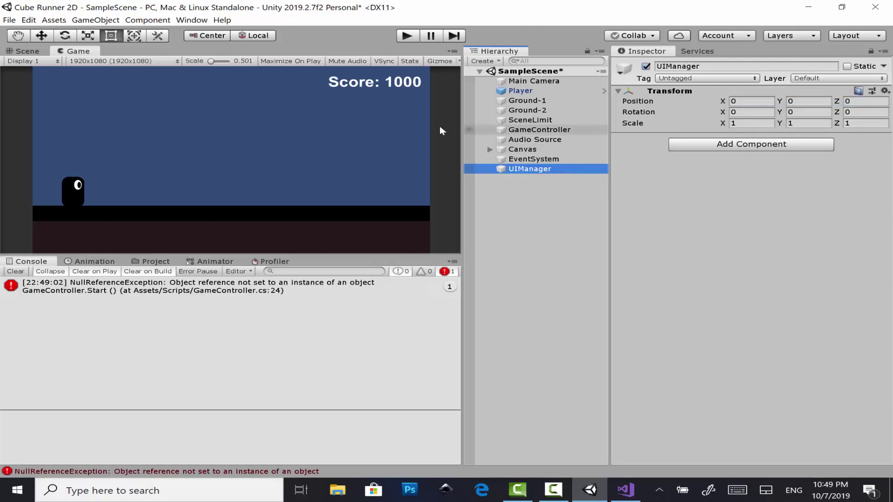
click(169, 264)
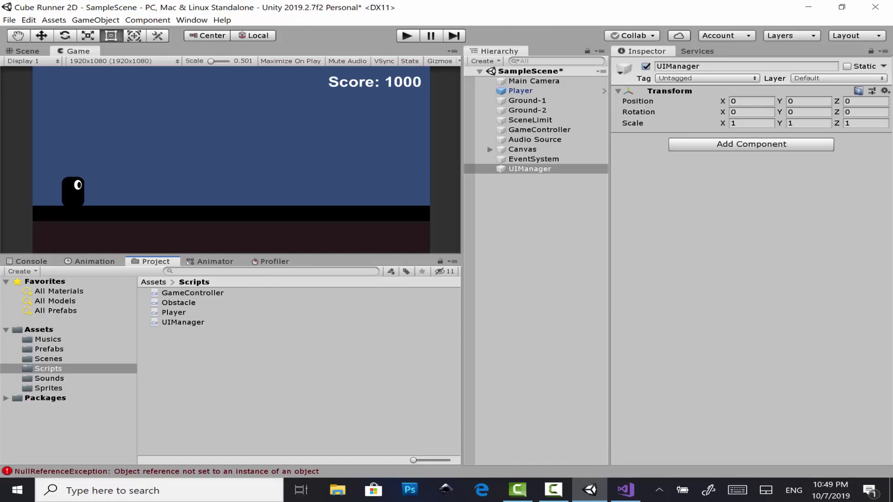
click(626, 490)
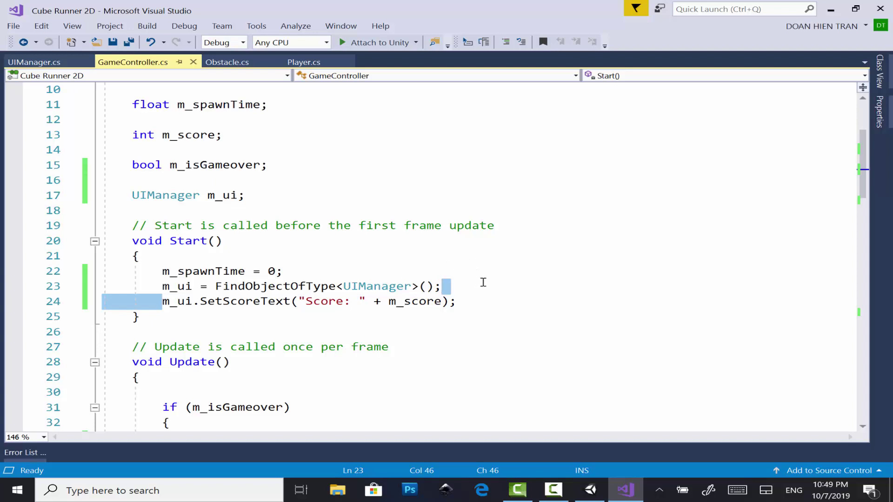
- Undo the accidental text move in Start() and return to the Unity editor
drag(445, 286, 336, 286)
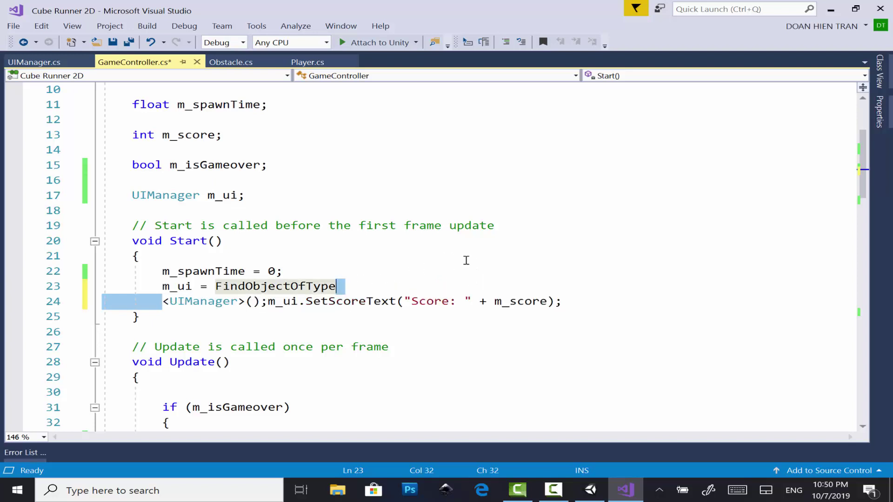
key(ctrl+z)
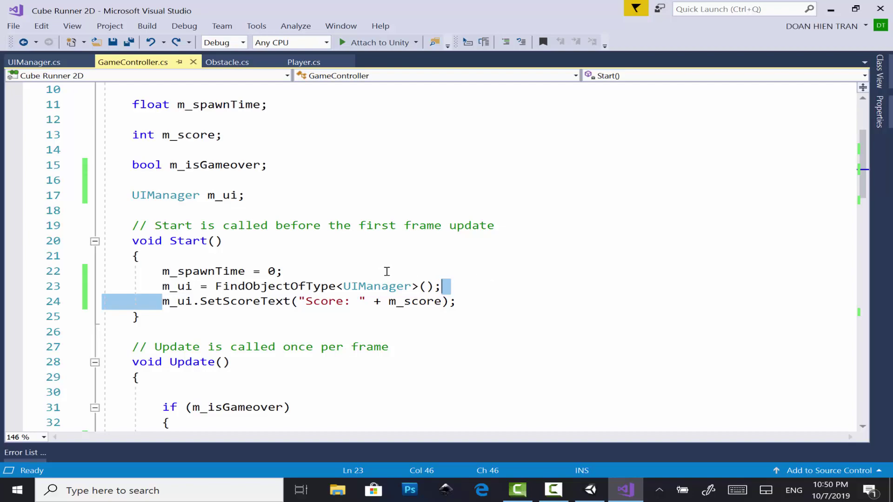
click(590, 489)
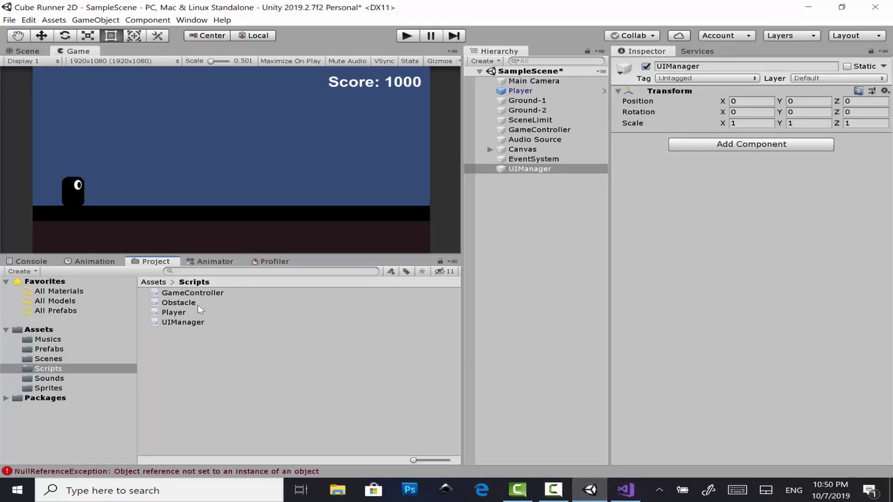
- Add the UIManager script to UIManager, assign ScoreText and GameoverPanel, save the scene, and start play
drag(183, 323, 746, 269)
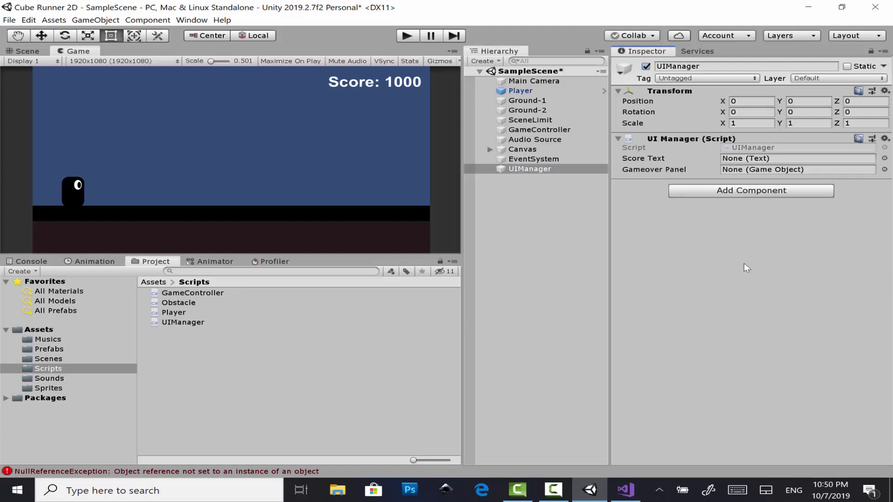
click(491, 150)
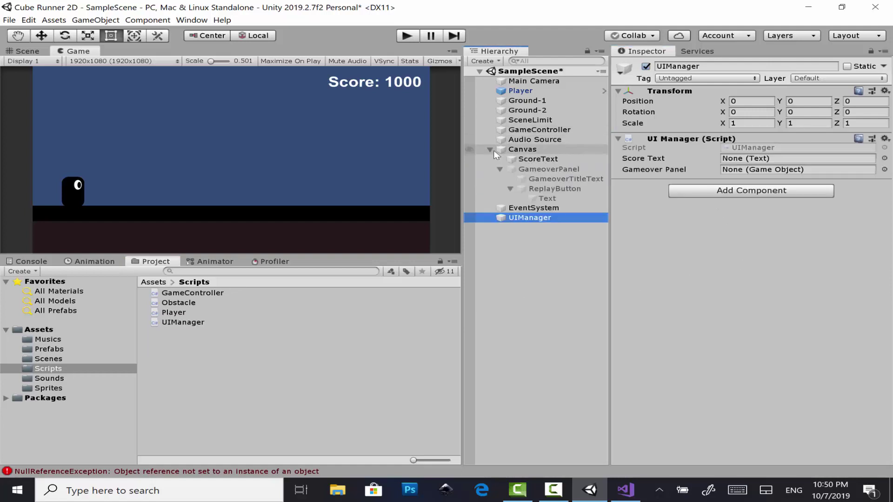
drag(535, 159, 745, 158)
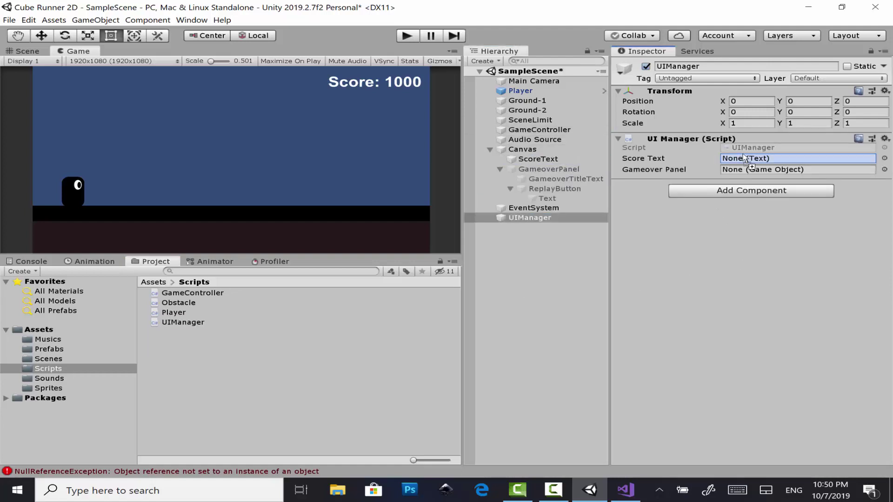
click(565, 169)
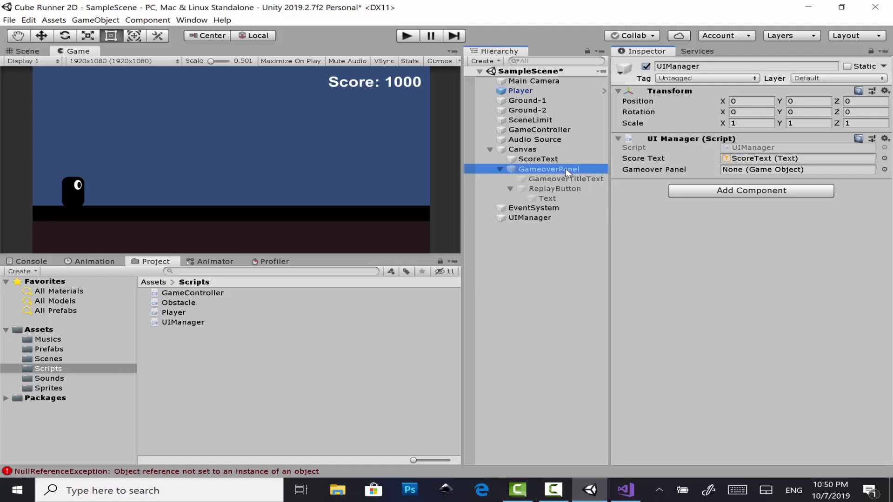
drag(565, 169, 757, 169)
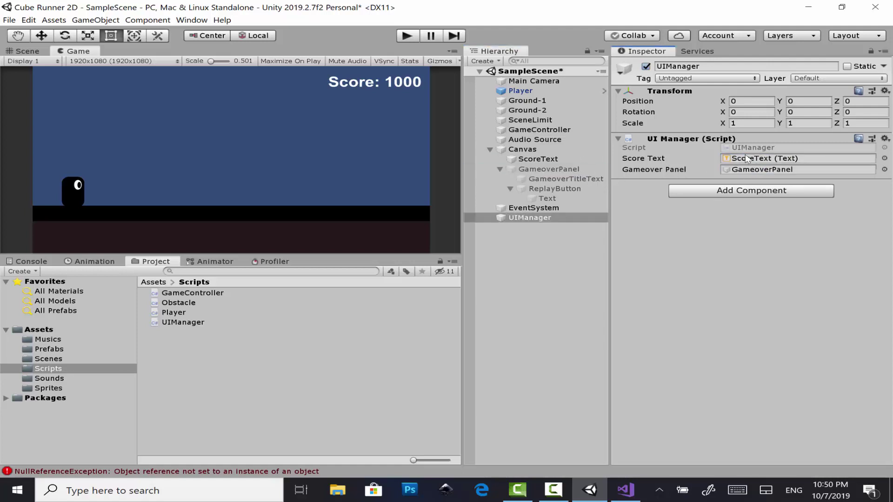
key(ctrl+s)
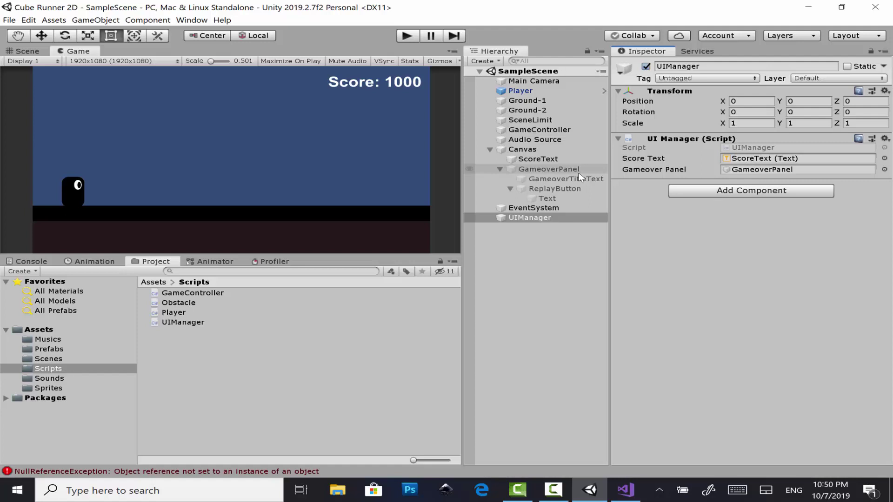
click(405, 35)
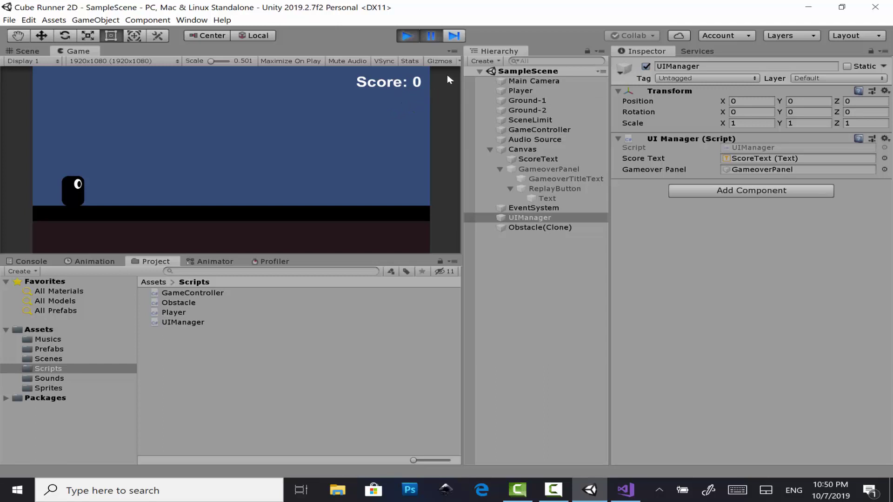
- Unpause and jump obstacles with Space until GAME OVER appears, then stop the playtest
click(431, 36)
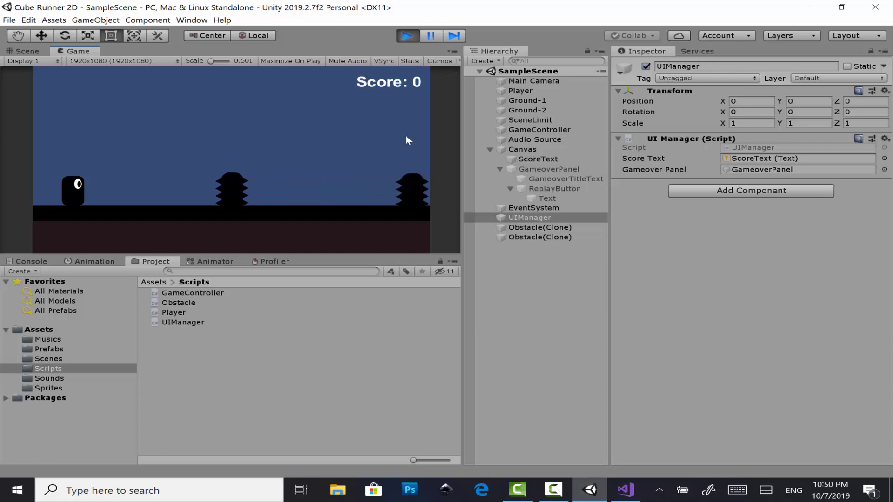
key(space)
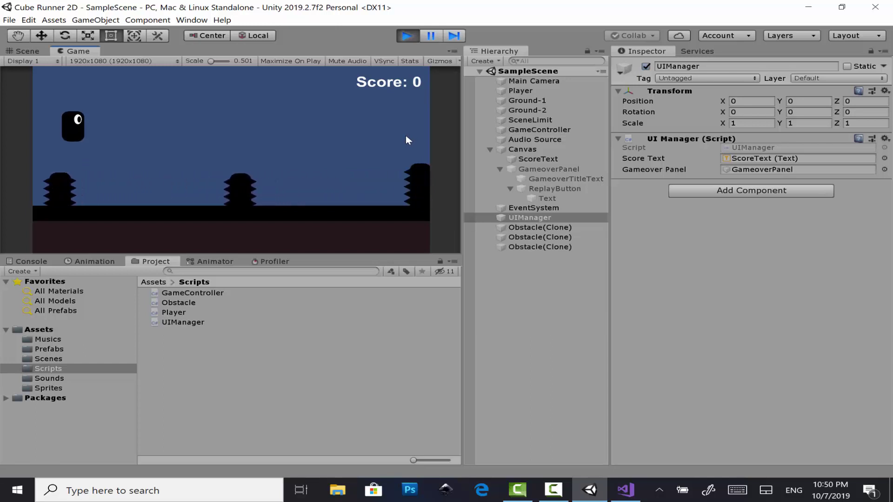
key(space)
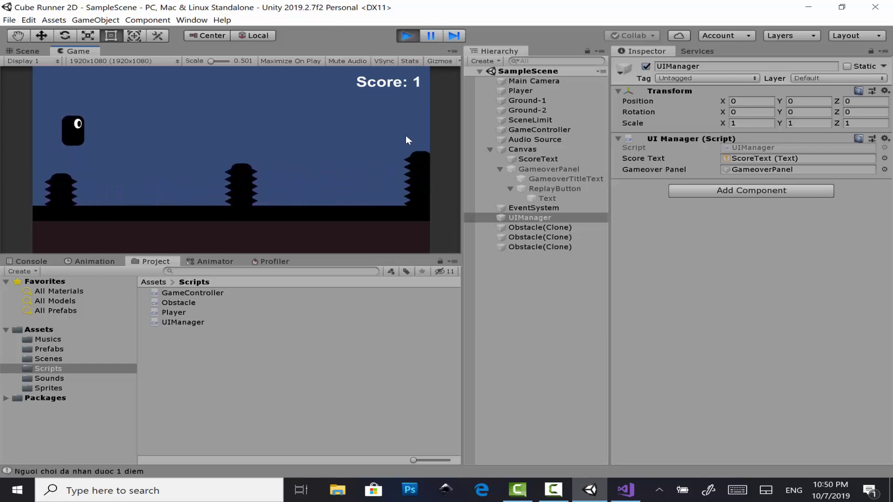
key(space)
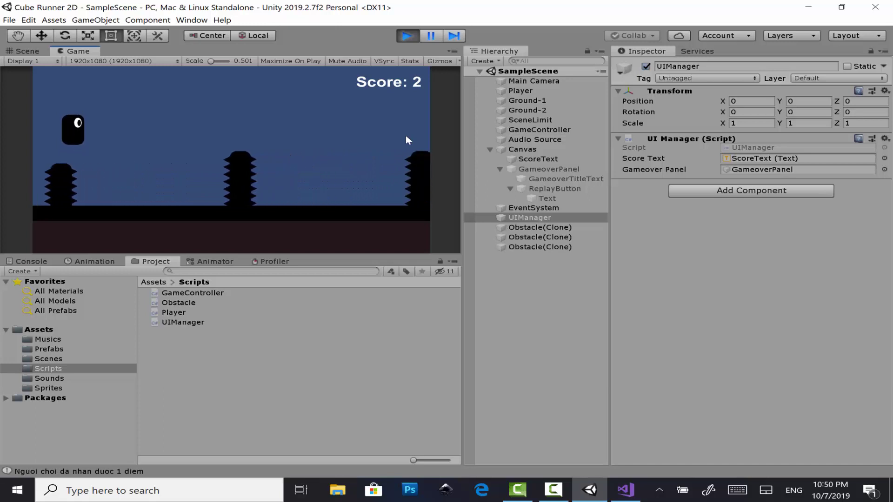
key(space)
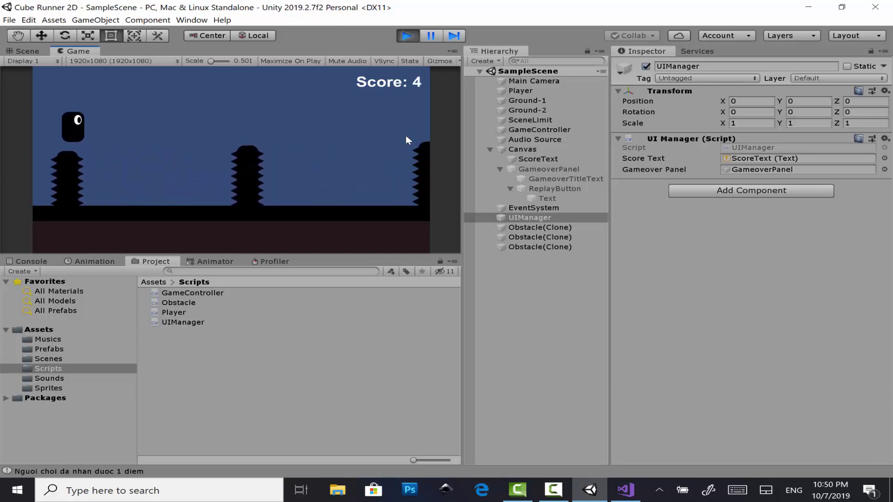
key(space)
key(space)
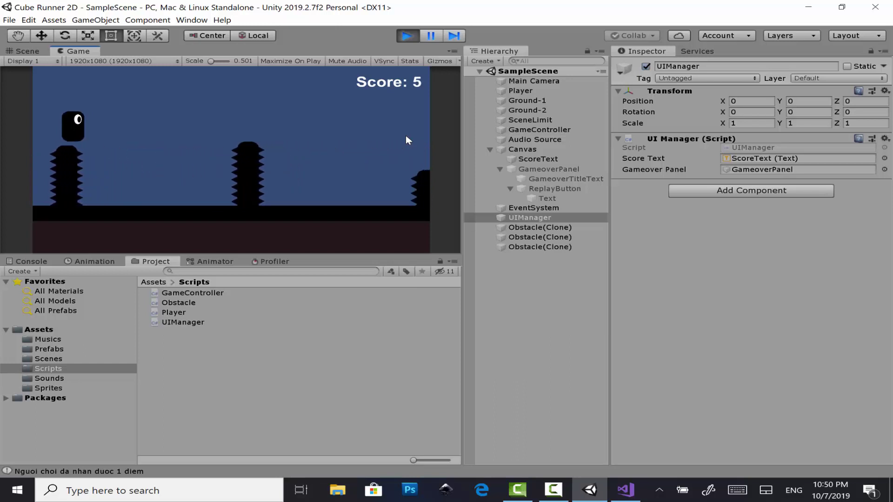
key(space)
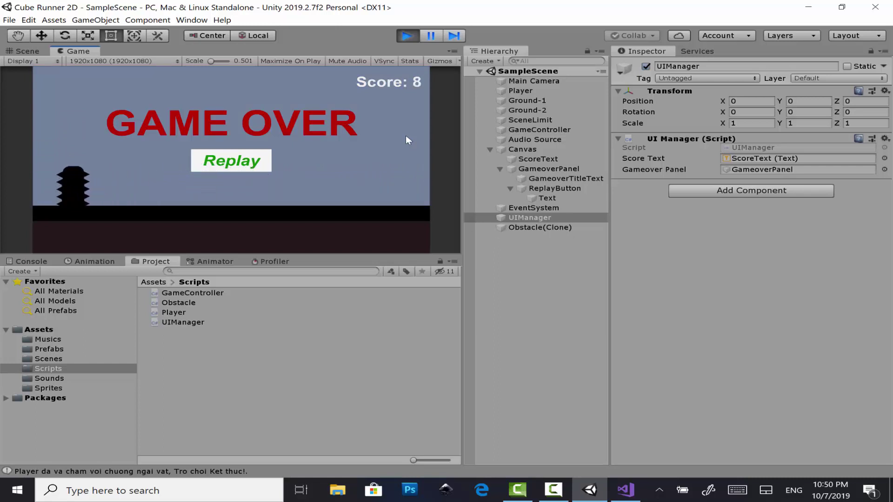
click(411, 36)
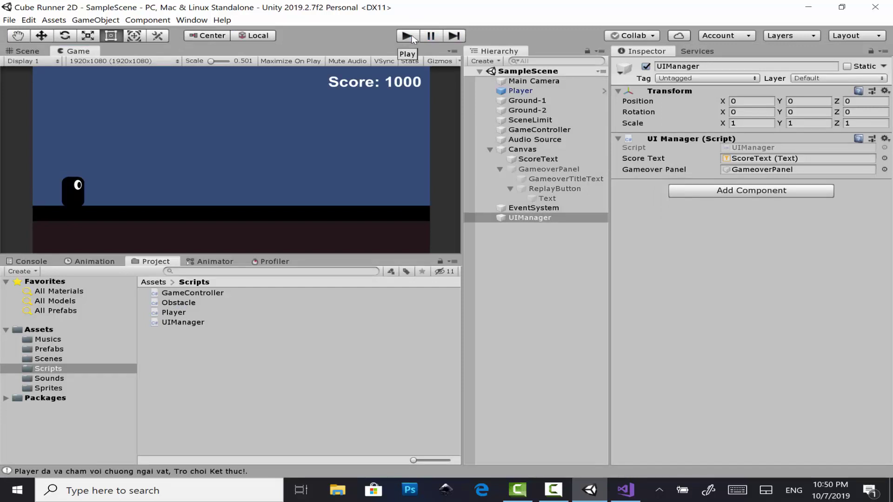
- Run another playtest to the game-over screen, pause it there, then stop playing
click(412, 38)
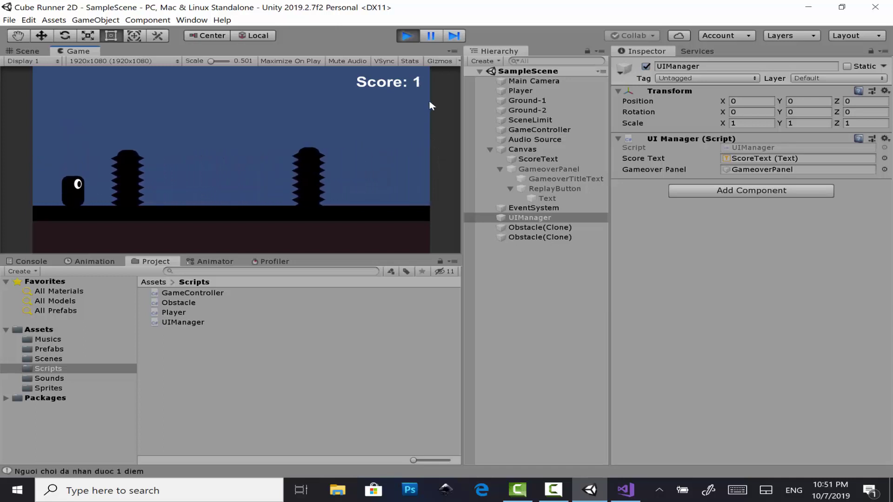
click(431, 36)
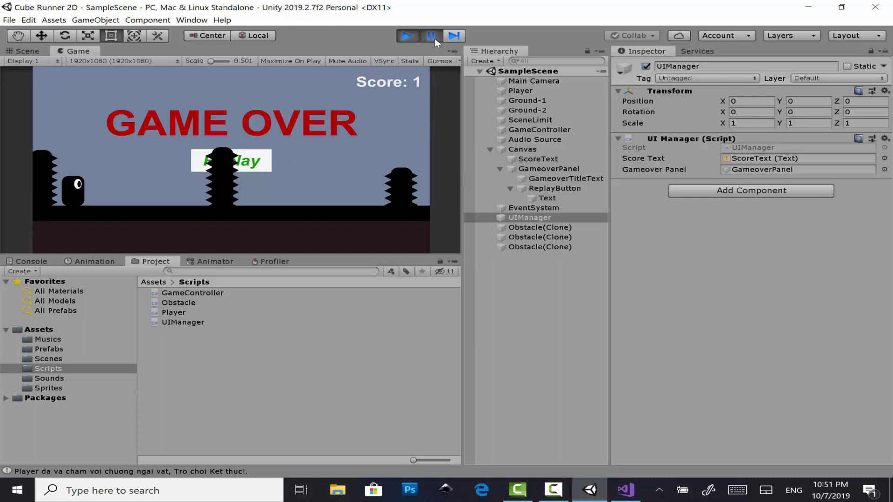
click(403, 36)
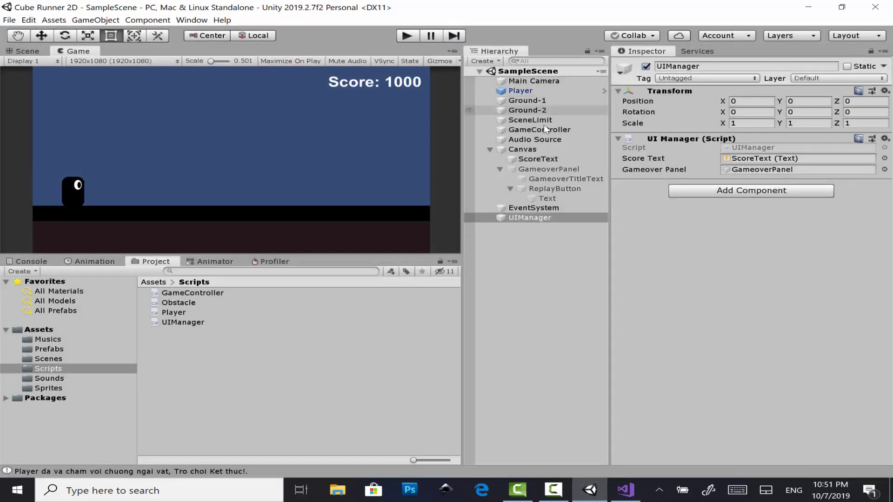
- Select the Canvas, enter 5 as its Order in Layer, and save the scene
click(587, 149)
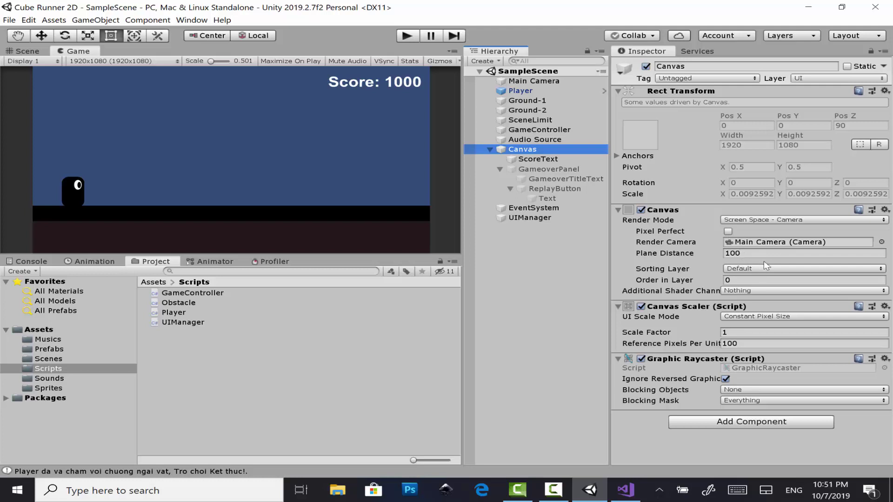
click(749, 283)
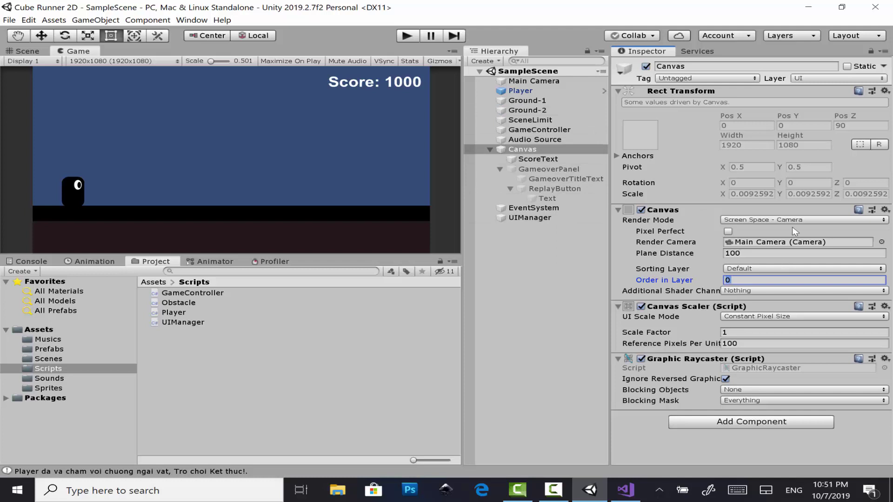
text(5)
key(BackSpace)
text(5)
key(ctrl+s)
click(415, 36)
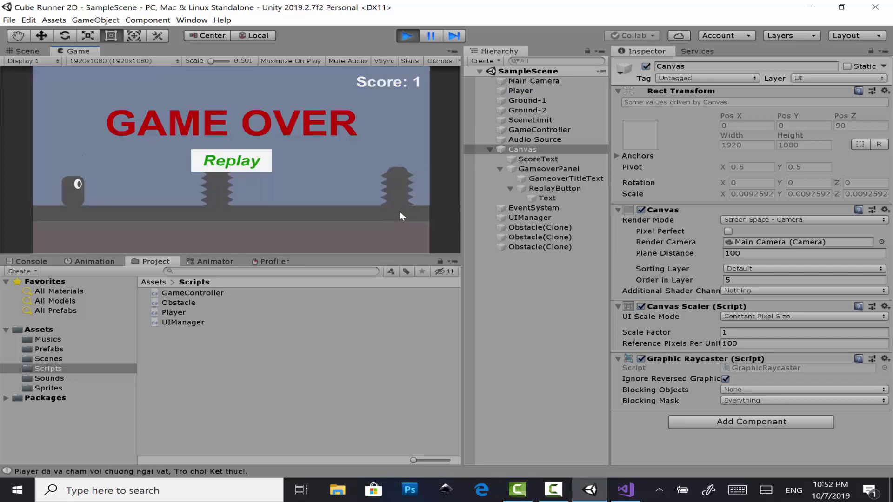
click(431, 36)
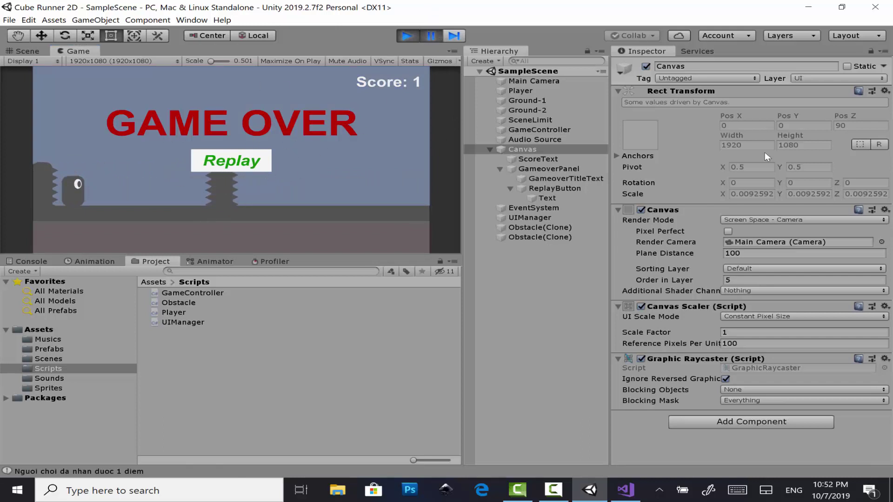
click(405, 37)
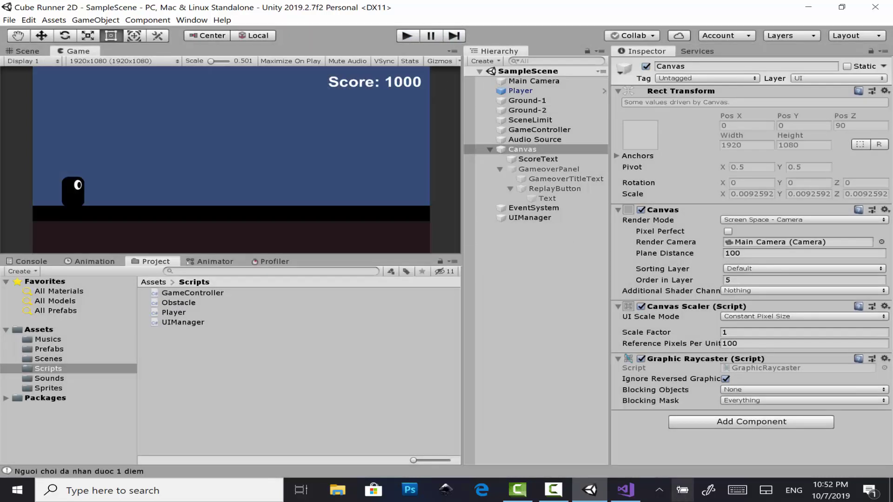
mouse_move(640, 496)
click(593, 463)
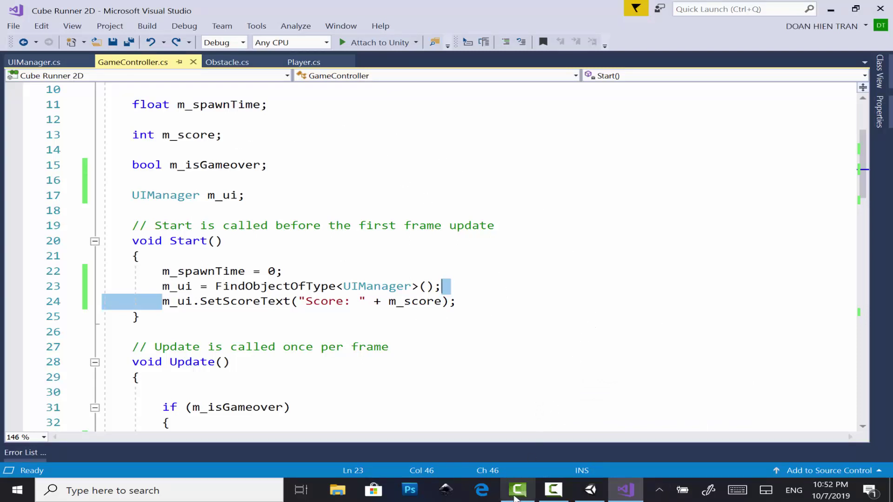
click(586, 497)
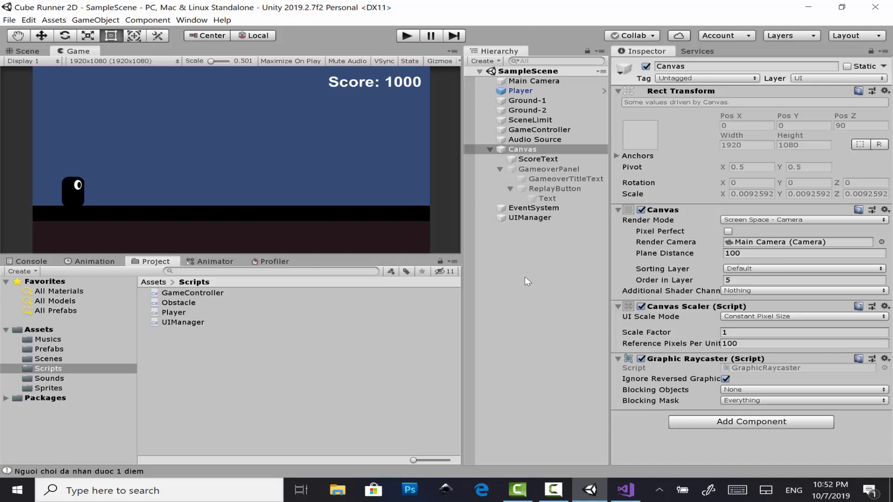
click(406, 37)
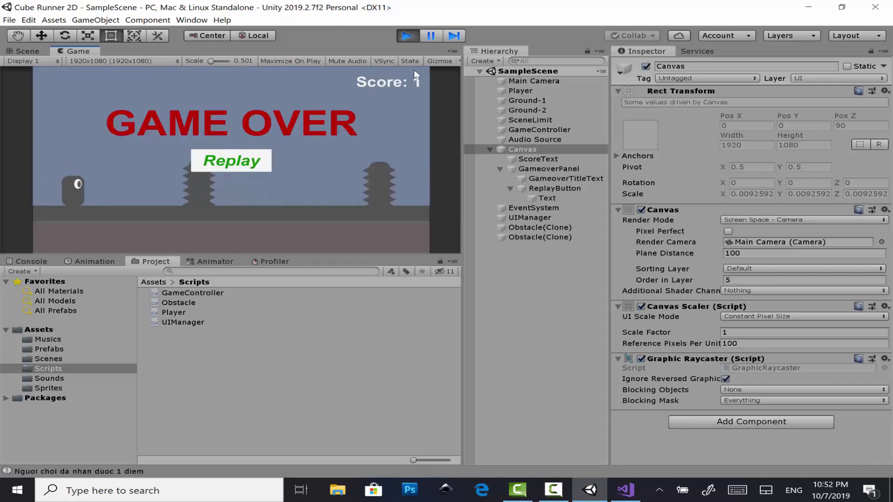
click(431, 36)
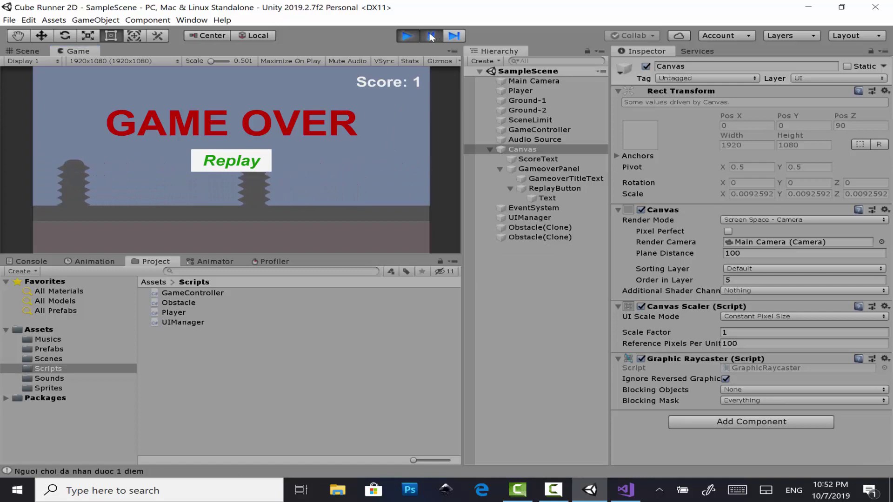
click(413, 34)
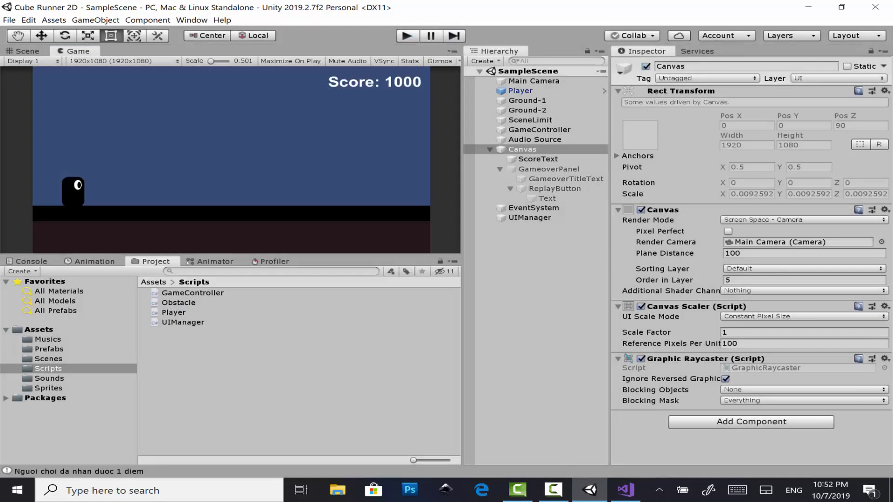
click(625, 489)
- Insert 'public void Replay() {' after SpawnObstacle's closing brace and save GameController.cs
scroll(571, 391, down, 1)
scroll(566, 368, up, 2)
scroll(562, 350, down, 4)
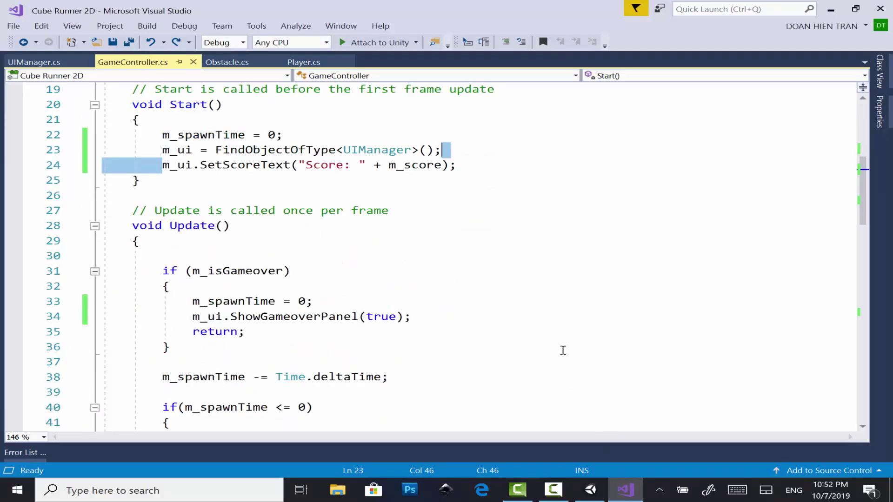
scroll(412, 259, down, 1)
scroll(308, 201, down, 1)
scroll(307, 200, down, 4)
scroll(309, 201, down, 3)
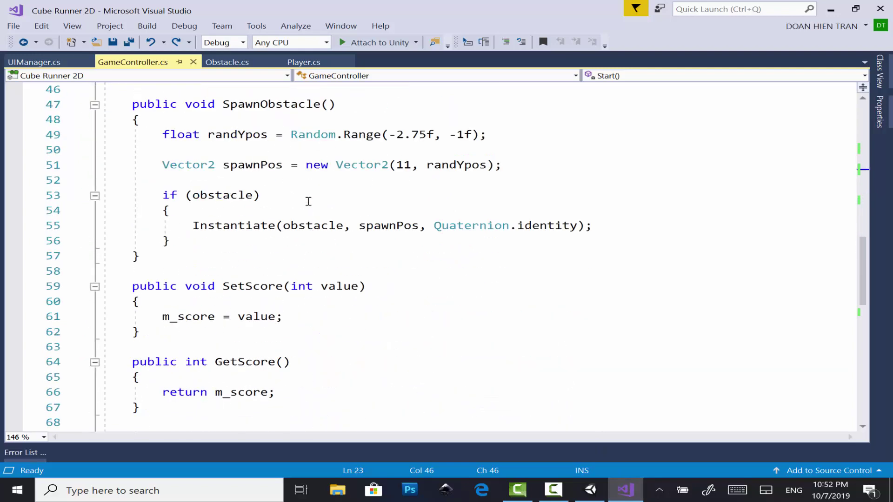
click(253, 255)
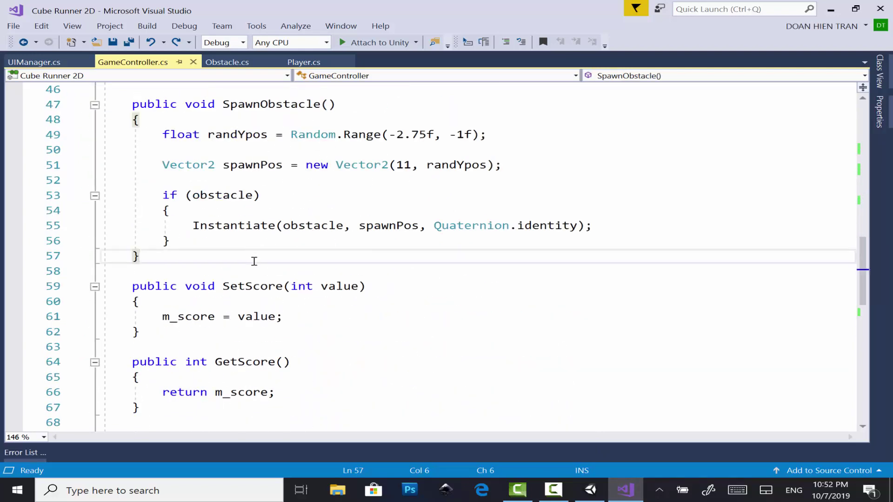
key(Return)
key(Return)
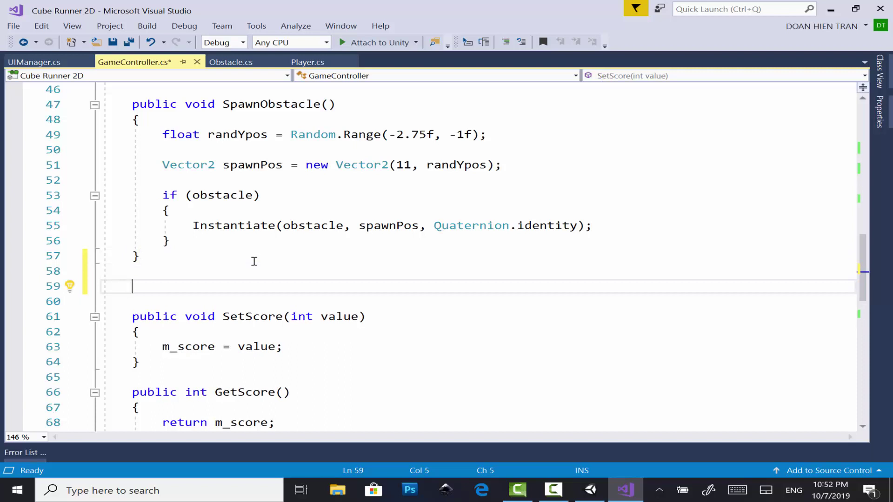
text(public v)
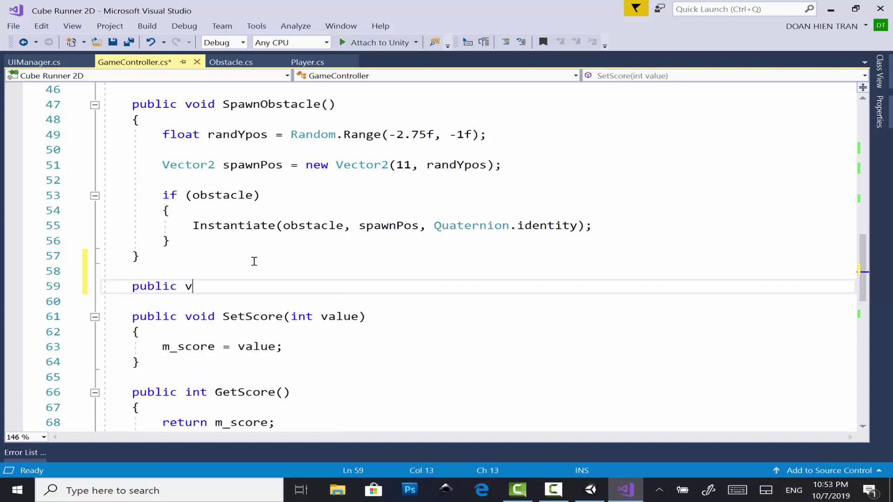
text(oid )
text(Repl)
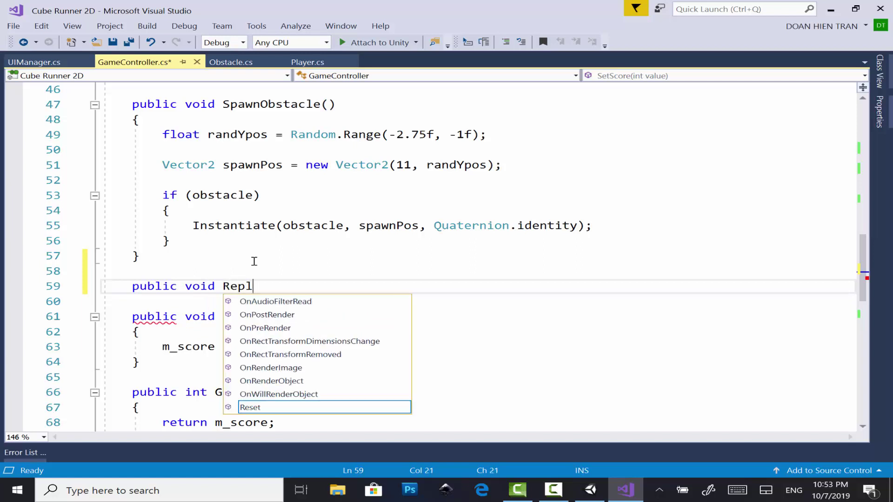
text(ay())
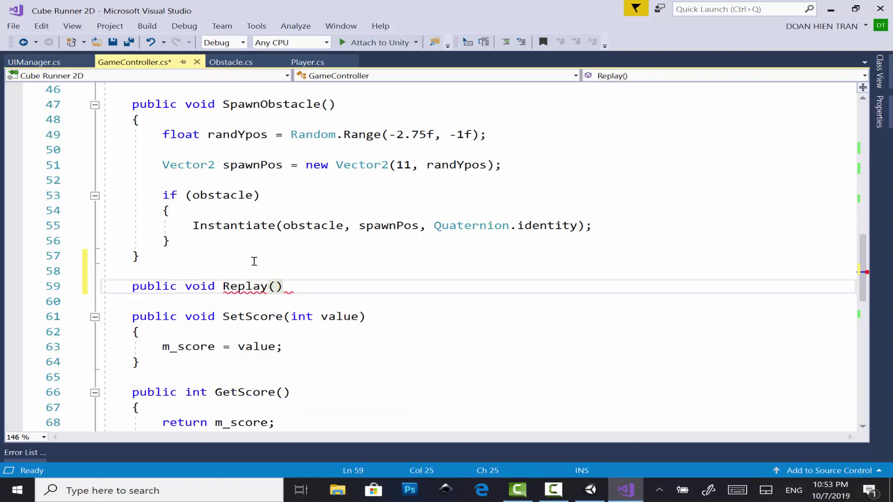
text( {)
key(Return)
key(ctrl+s)
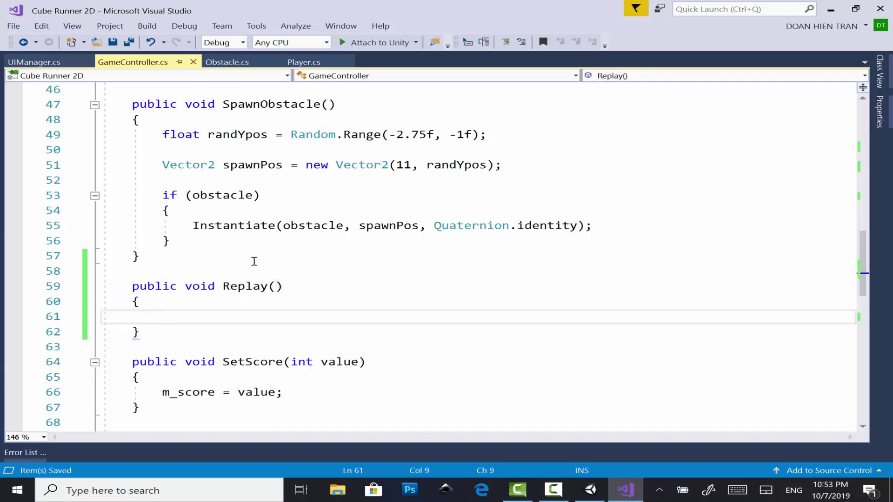
scroll(255, 260, up, 7)
scroll(256, 258, up, 4)
- Add 'using UnityEngine.SceneManagement;' below the UnityEngine import using IntelliSense, and save GameController.cs
scroll(257, 255, up, 4)
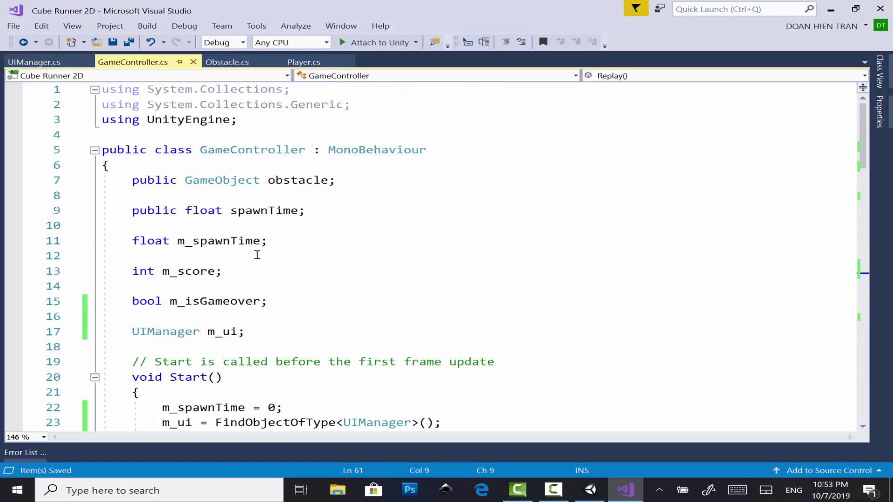
click(282, 126)
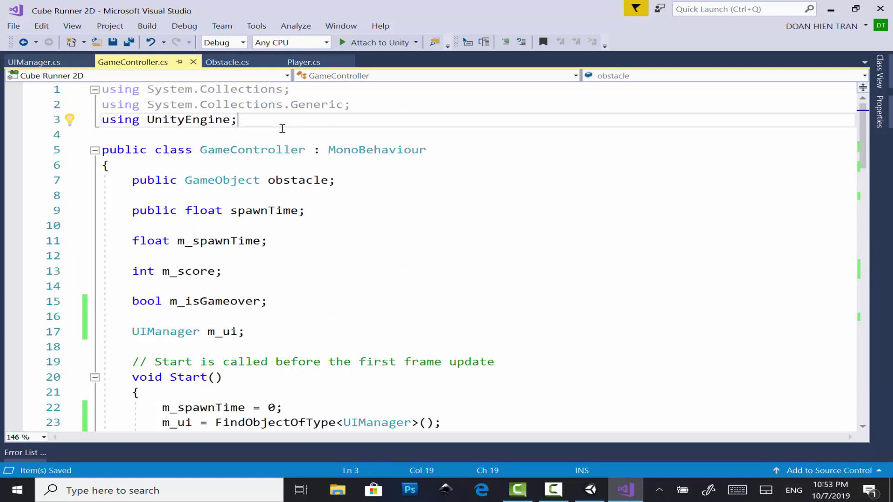
key(Return)
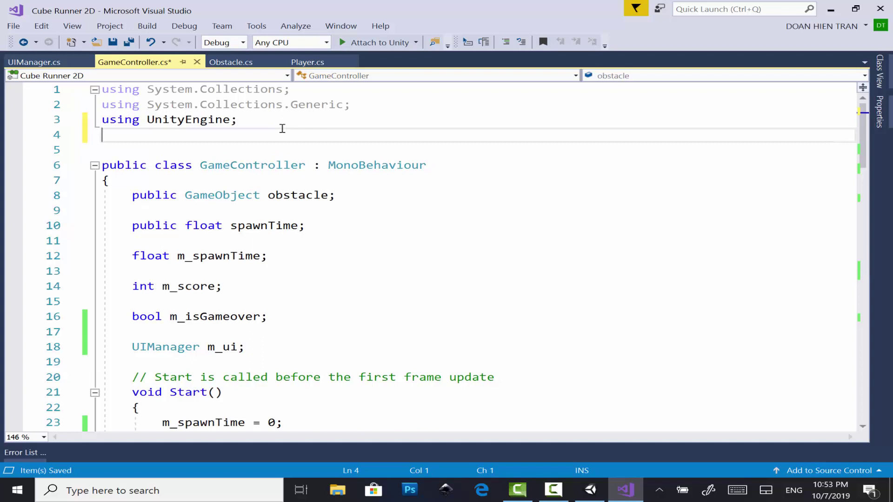
text(using)
text( un)
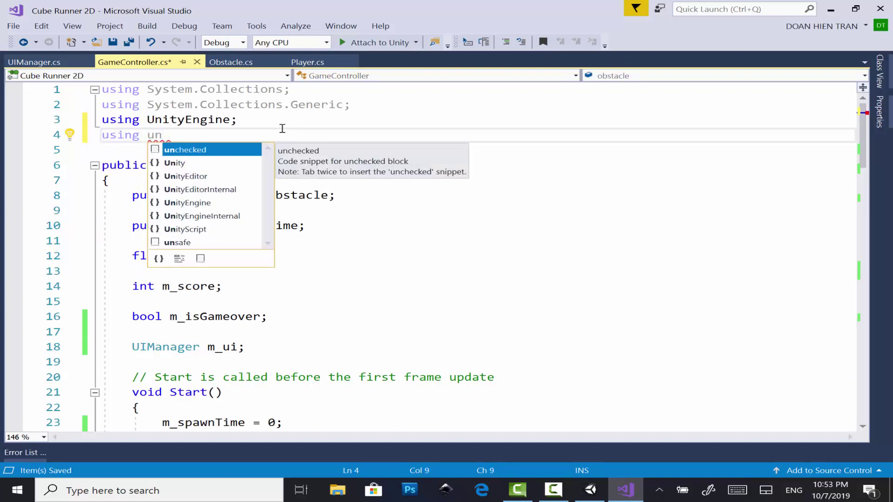
key(Down)
key(Down)
key(Down)
key(Down)
key(Tab)
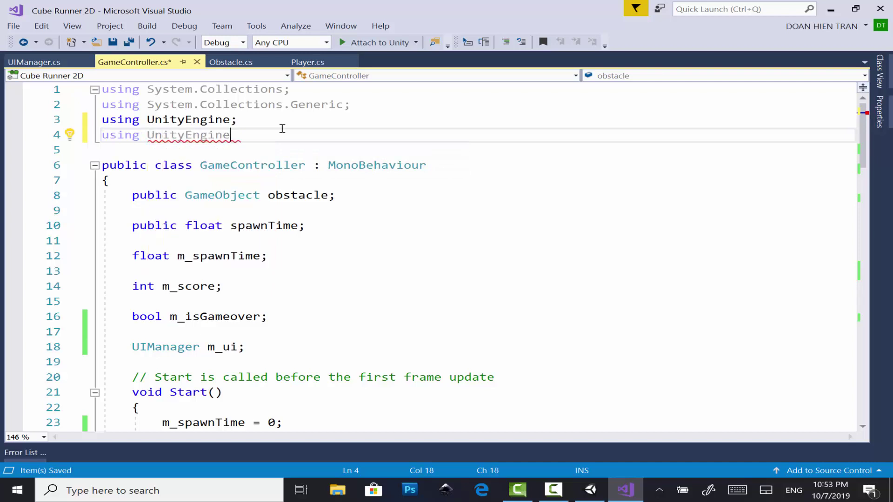
text(.s)
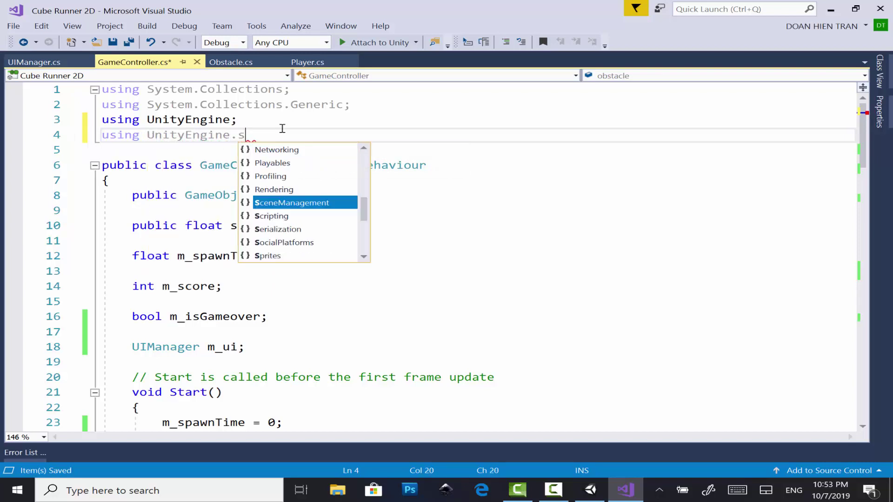
key(Tab)
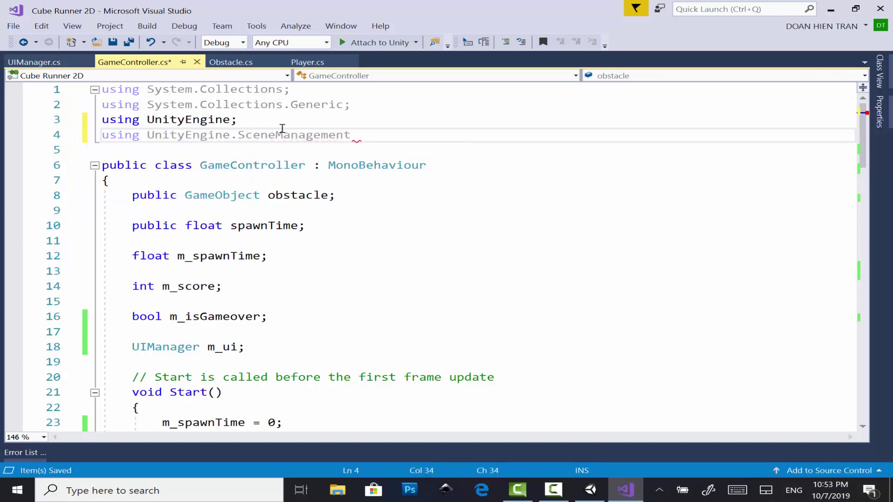
text(;)
key(ctrl+s)
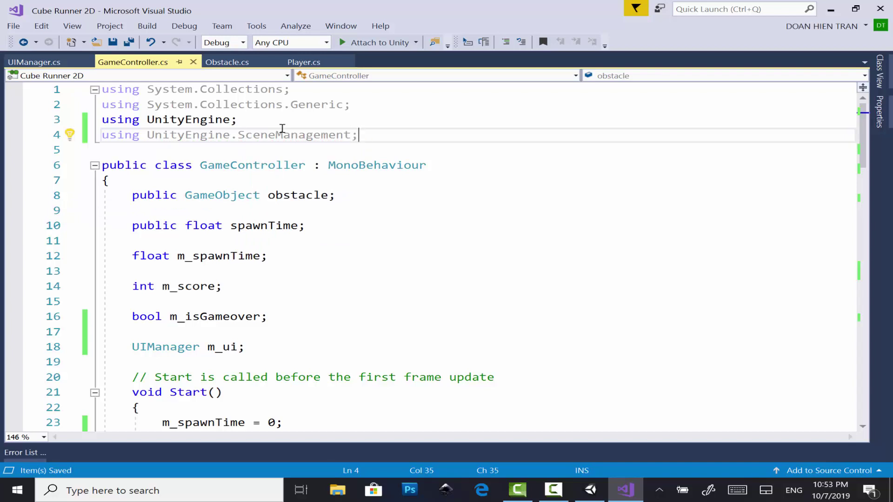
scroll(379, 152, down, 3)
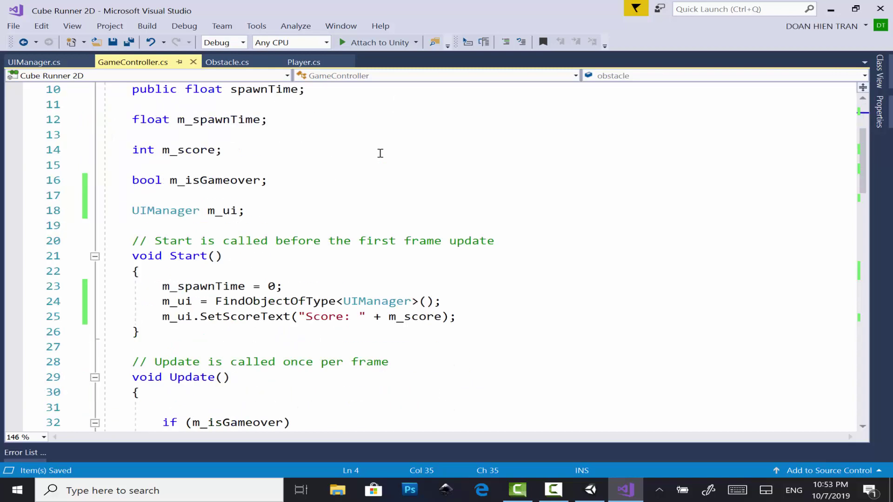
scroll(380, 153, up, 1)
scroll(380, 153, up, 1)
scroll(375, 152, up, 1)
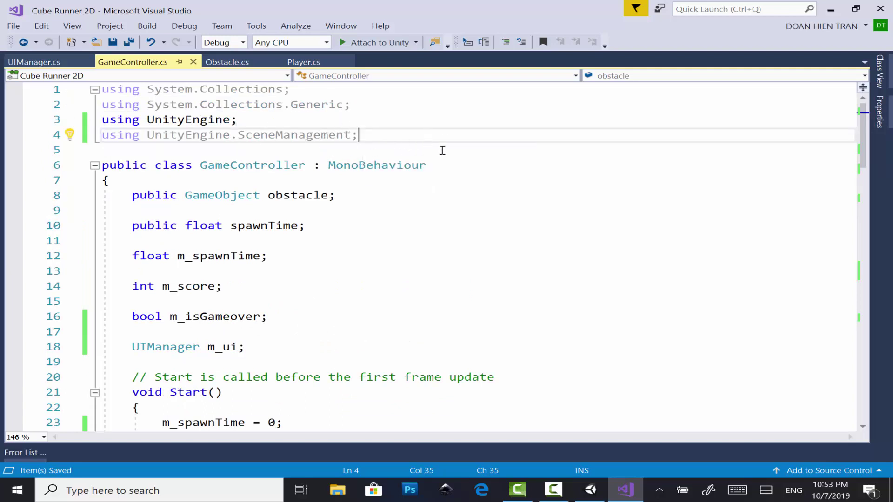
- View the Scenes folder (only SampleScene), place the caret inside Replay() in Visual Studio, then return to Unity
click(589, 489)
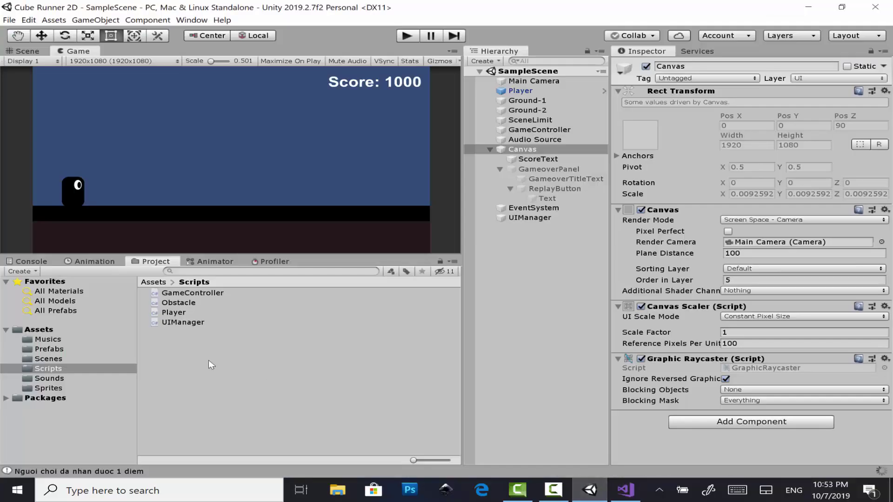
click(83, 359)
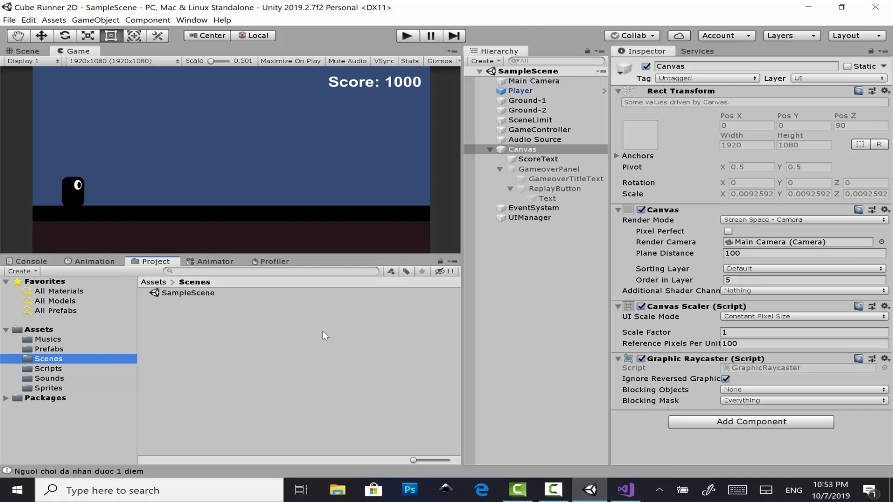
click(625, 489)
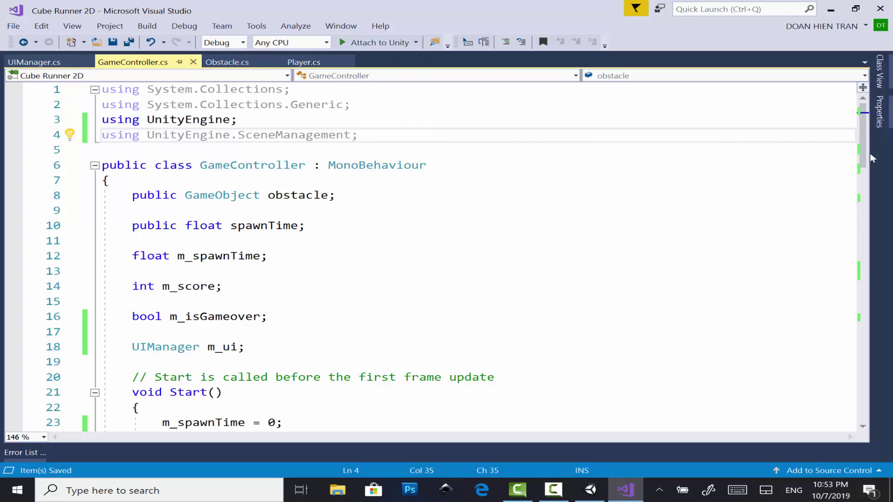
drag(862, 139, 863, 301)
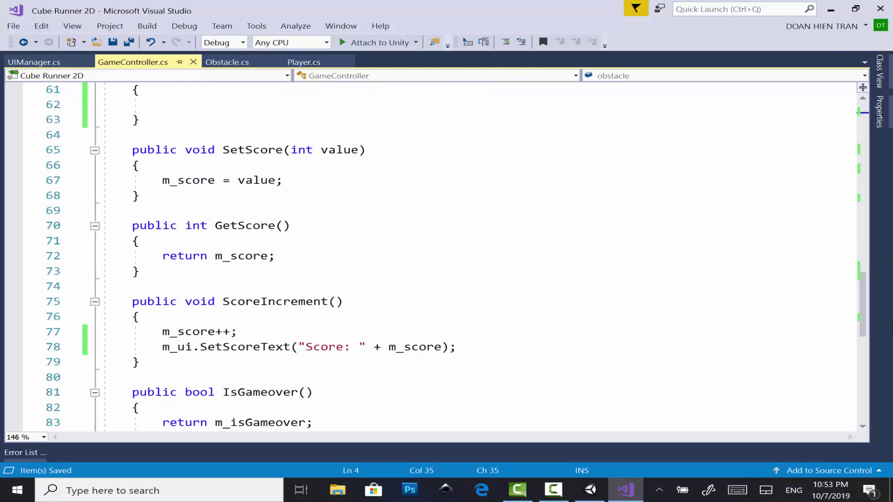
scroll(853, 326, up, 1)
scroll(737, 321, up, 1)
click(333, 209)
click(347, 199)
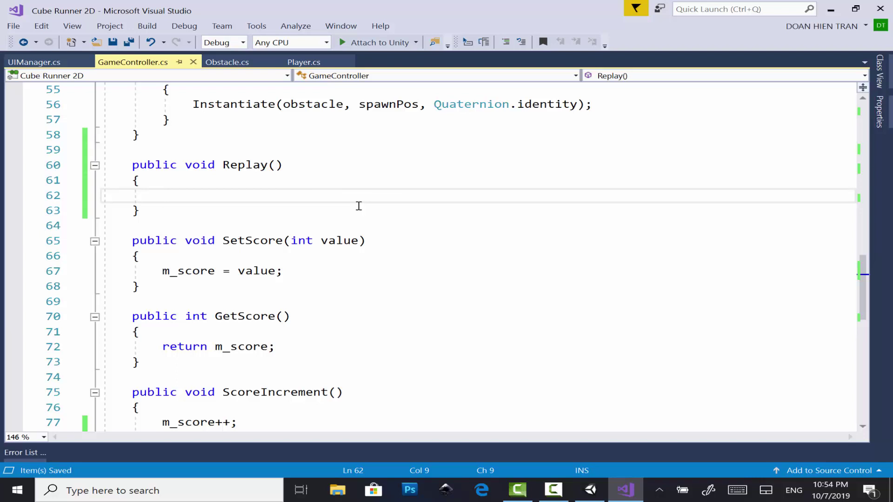
click(590, 489)
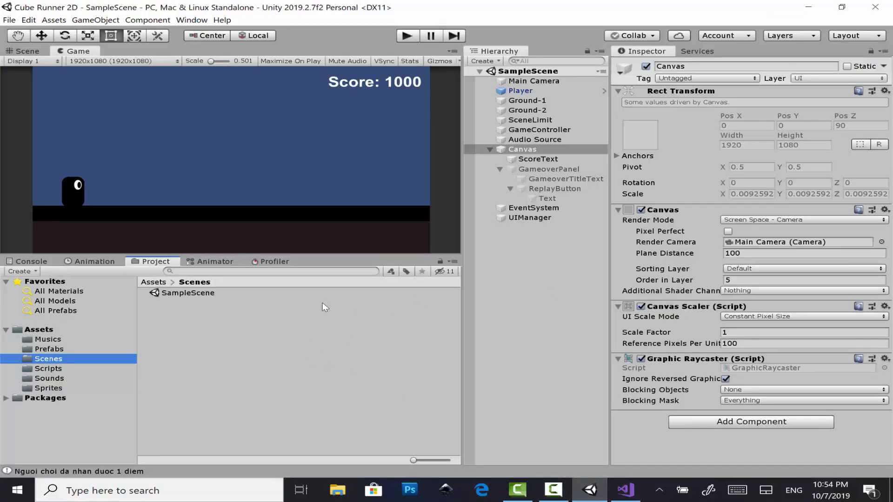
- Rename the SampleScene asset to Main, reload the scene, then rename it to Gameplay
click(221, 300)
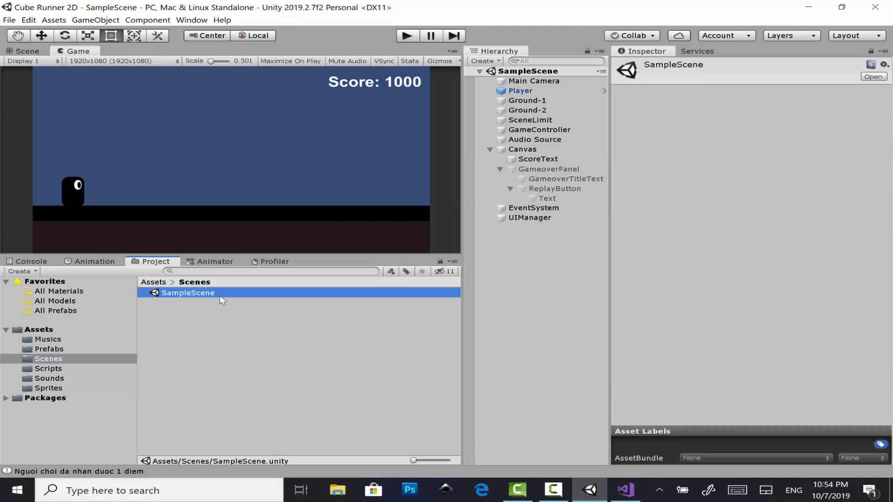
click(221, 300)
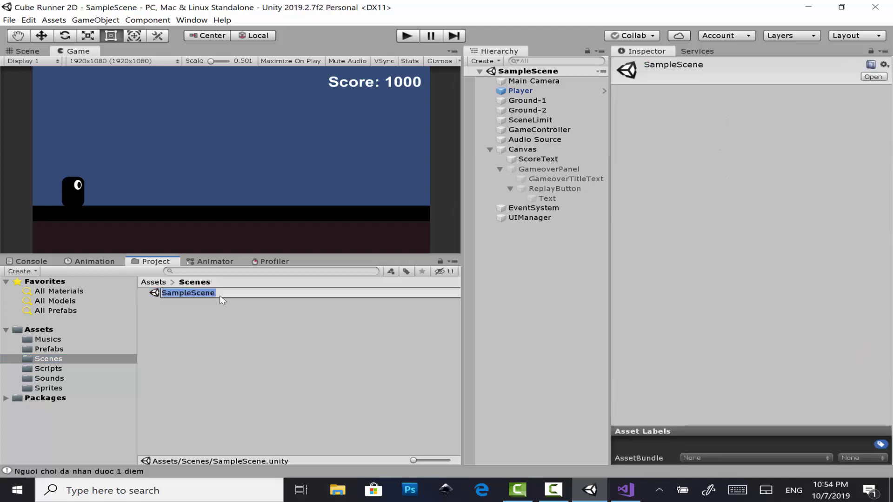
text(Main)
key(Return)
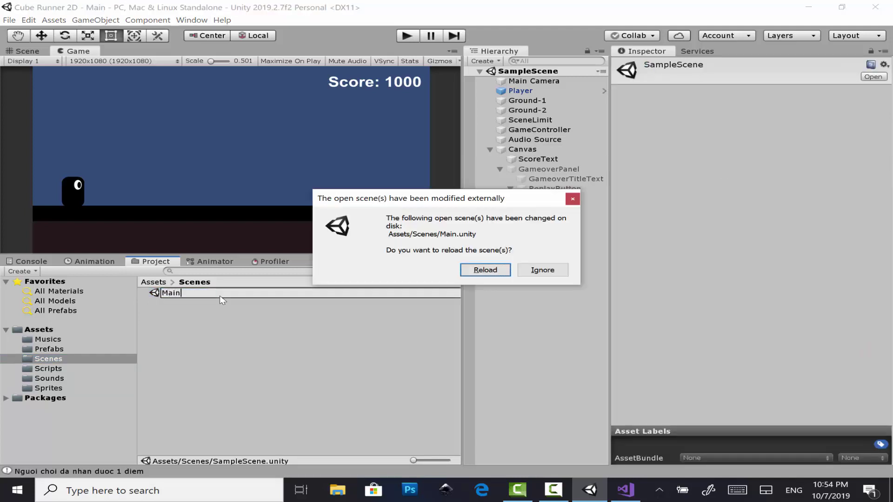
key(Return)
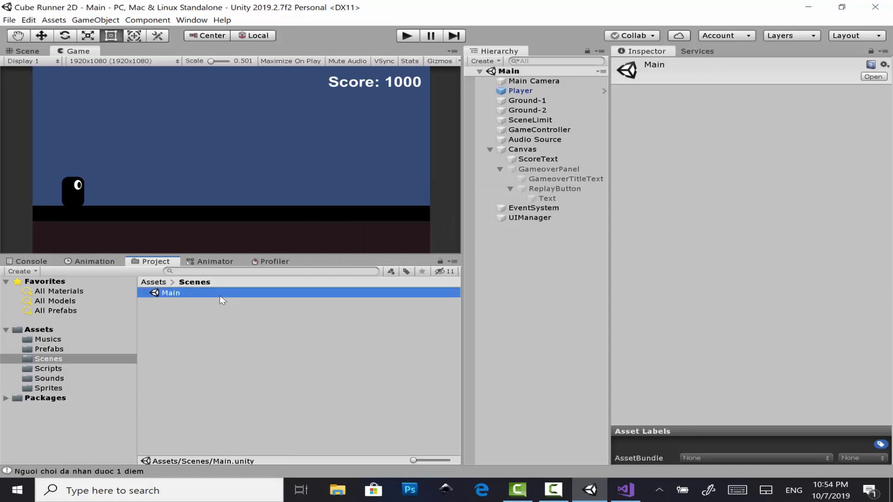
click(220, 296)
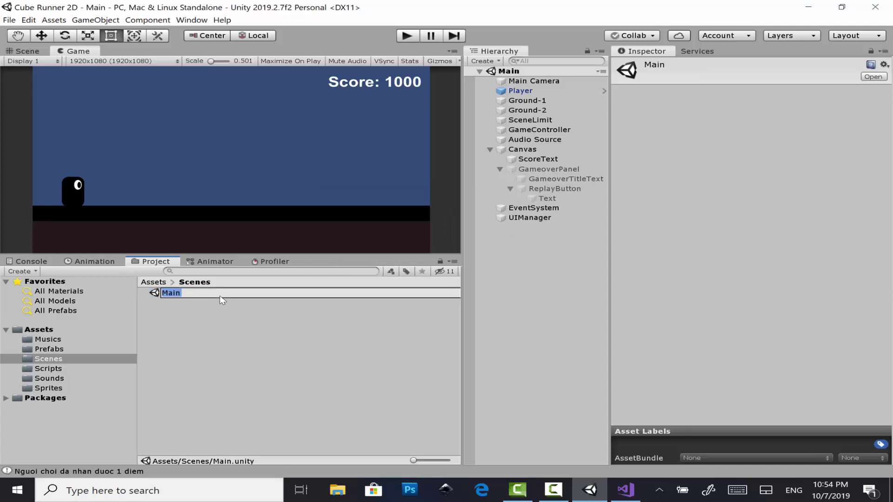
text(Gameplay)
key(Return)
key(Return)
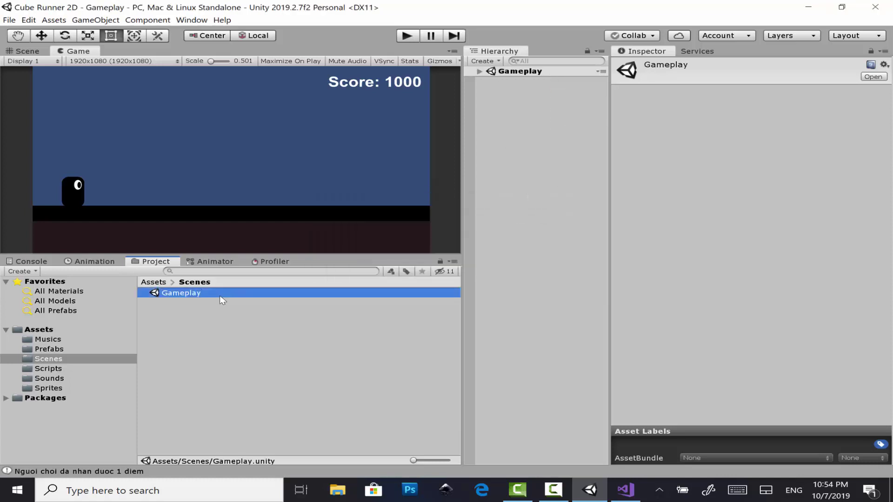
- In Replay(), enter SceneManager.LoadScene using the autocomplete suggestions
click(626, 490)
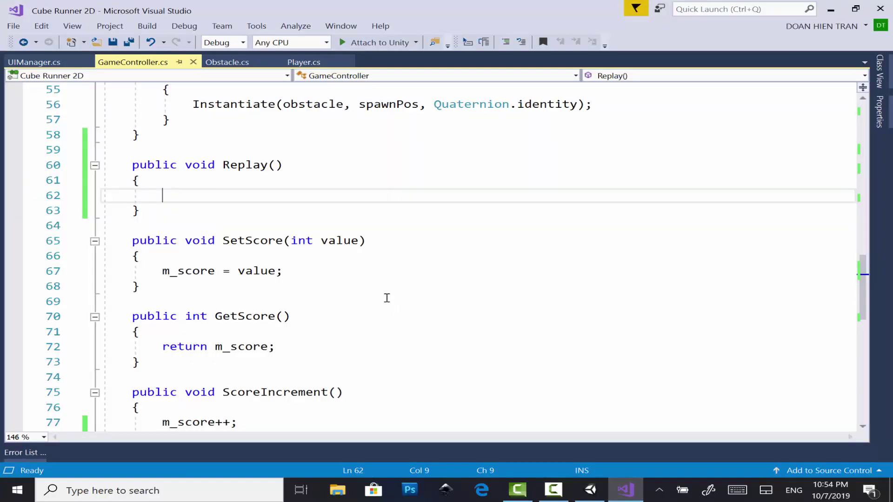
text(s)
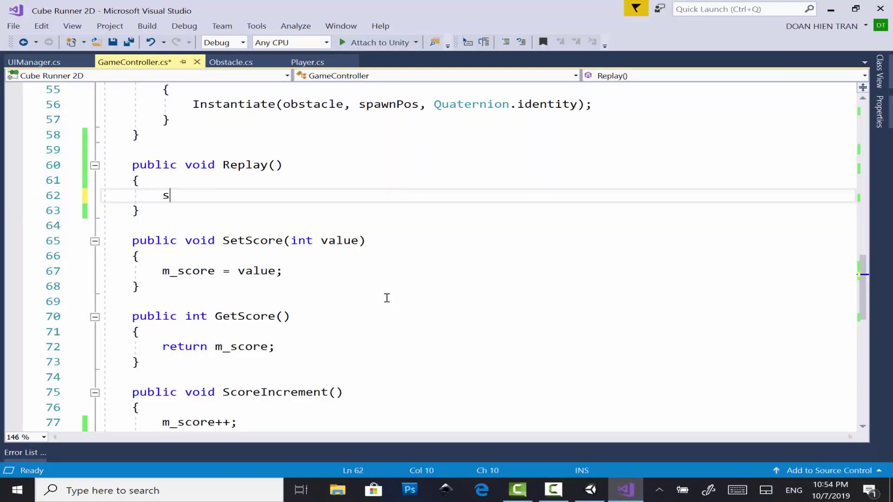
text(c)
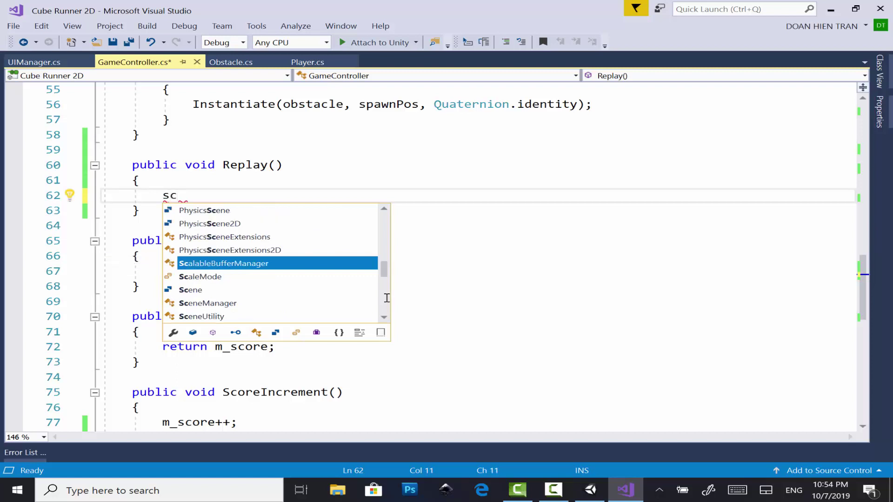
key(Down)
key(Down)
key(Down)
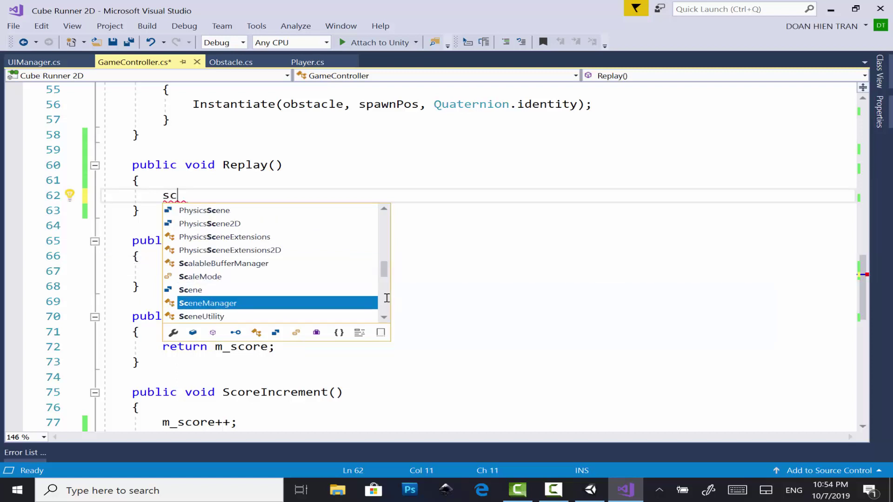
key(Tab)
text(.lo)
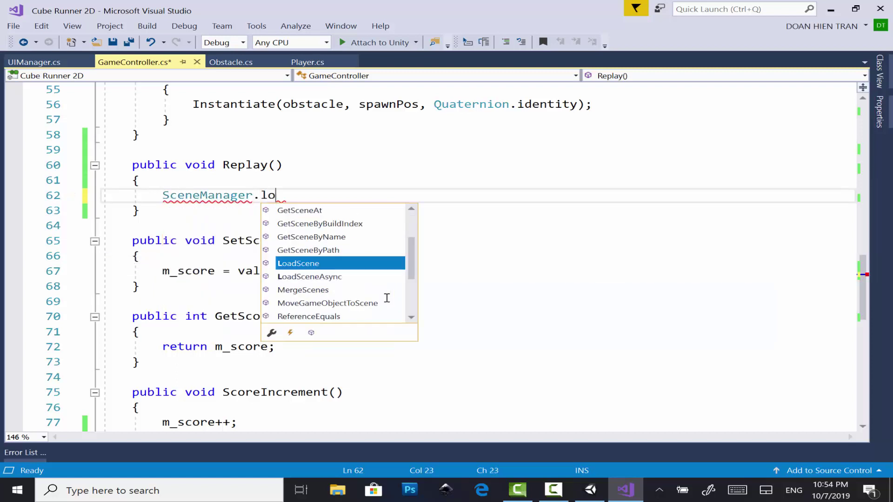
key(Tab)
- Finish the call as SceneManager.LoadScene("Gameplay"); and save GameController.cs
text(()
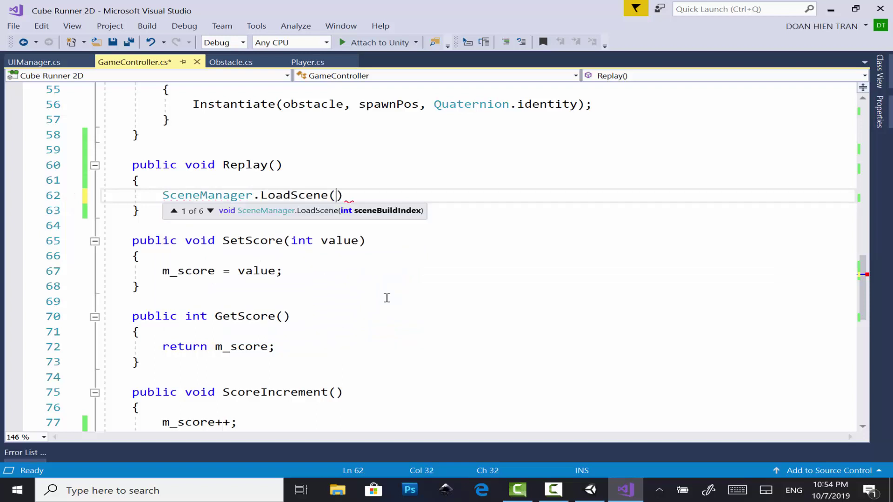
key(Right)
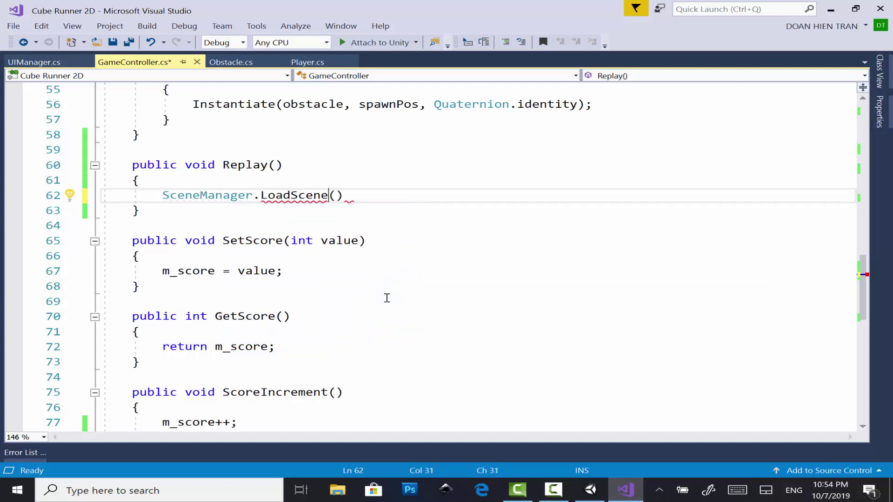
key(Left)
text(")
text(")
key(Left)
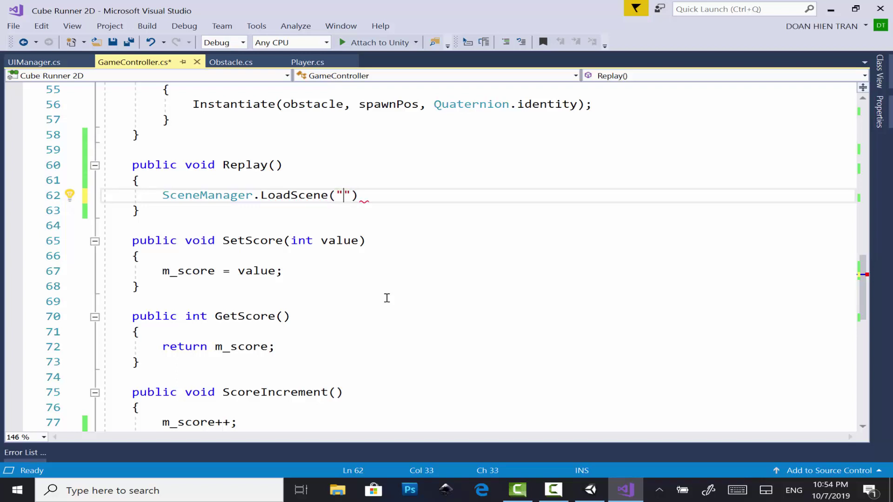
text(Gamep)
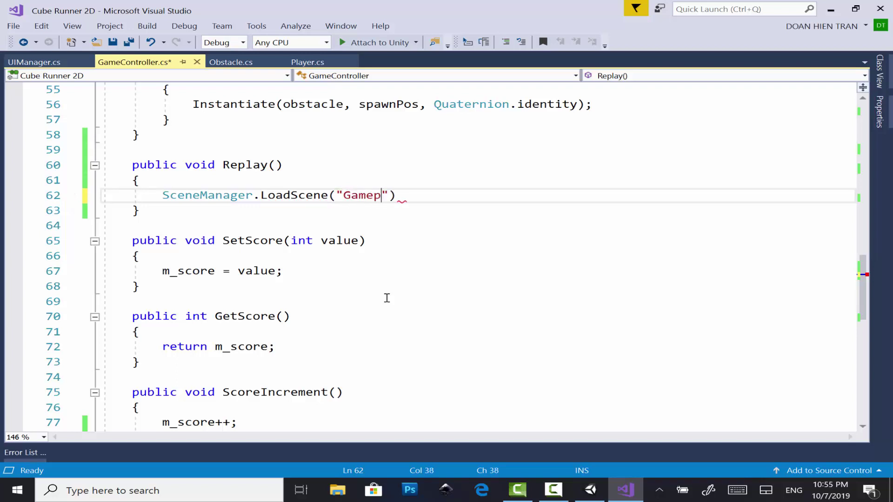
text(lay"))
text(;)
key(ctrl+s)
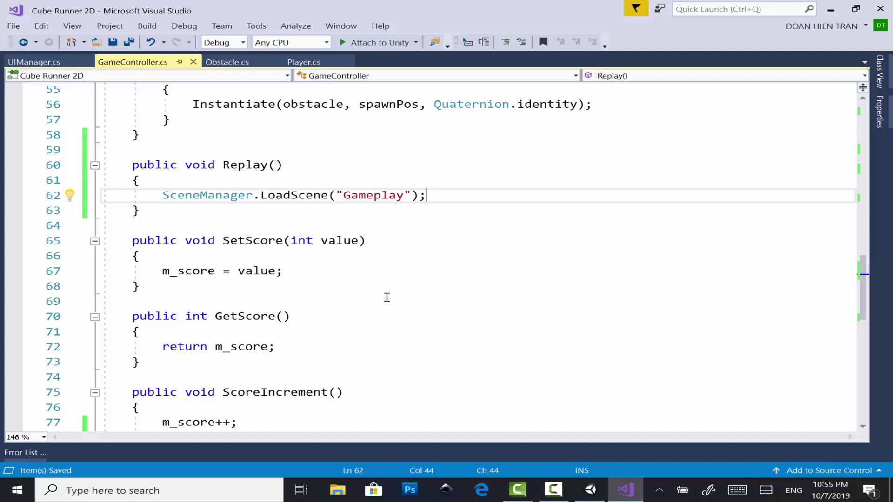
- Expand Gameplay > Canvas > GameoverPanel and select ReplayButton to show its empty On Click list
click(589, 492)
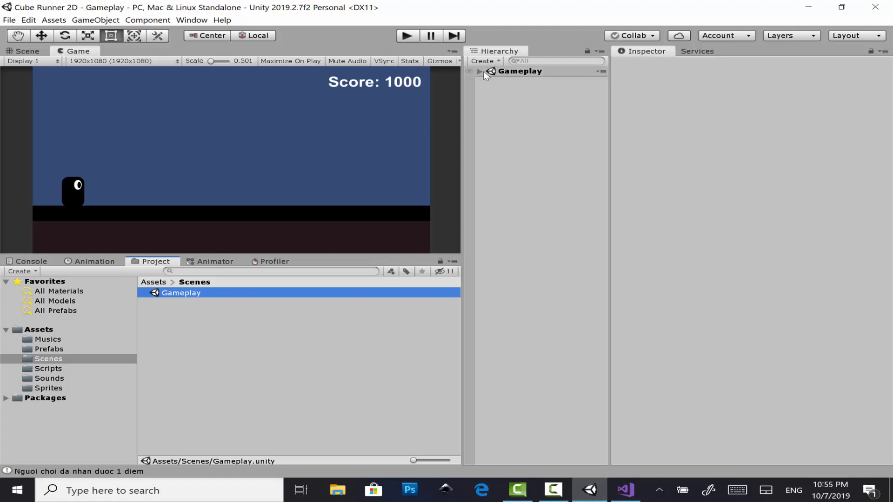
click(486, 74)
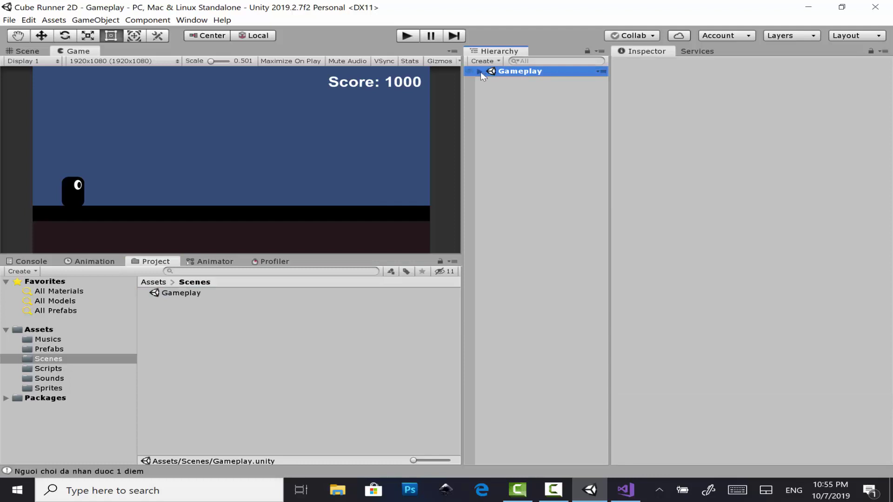
click(479, 72)
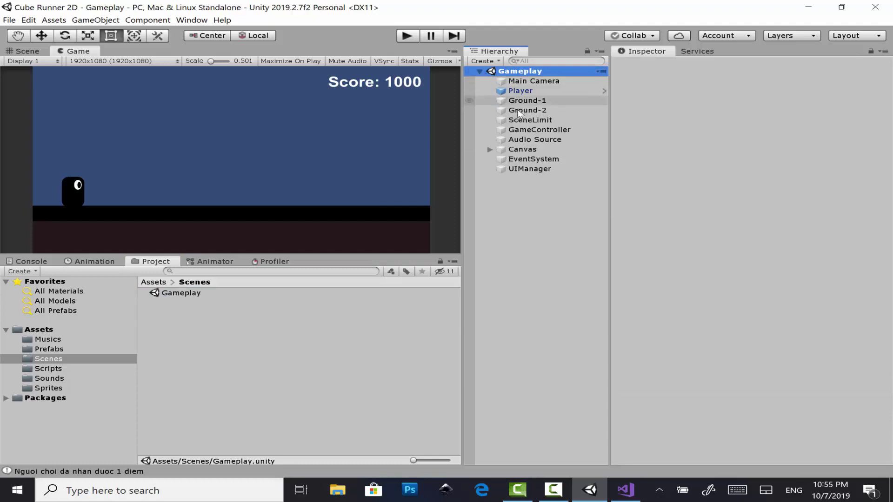
click(492, 149)
click(491, 149)
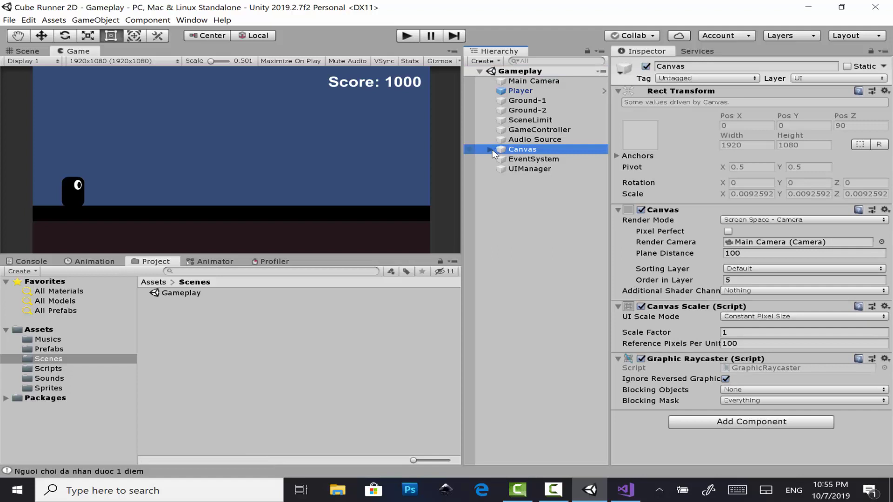
click(500, 169)
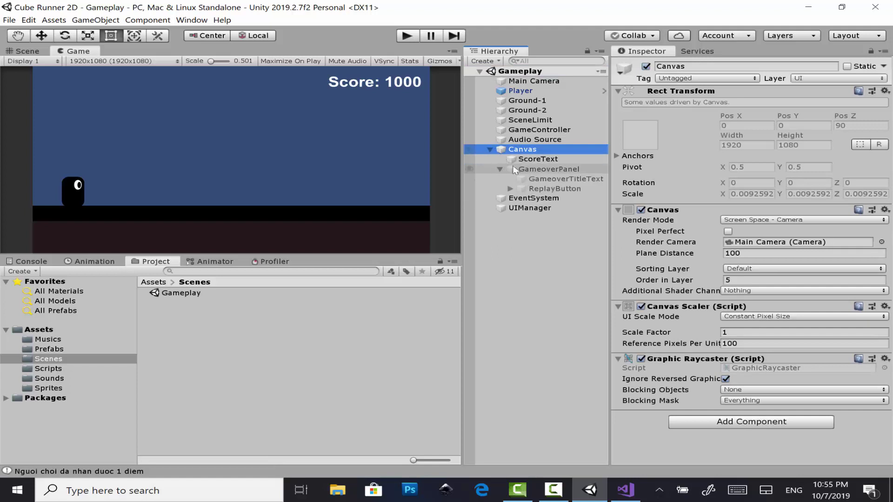
click(584, 189)
scroll(772, 202, down, 10)
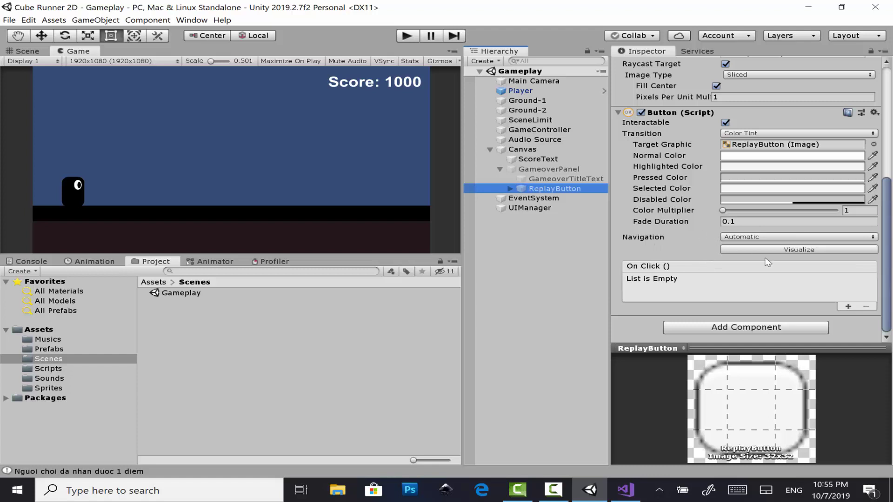
- Add an On Click entry calling GameController.Replay (), then enable GameoverPanel to preview it
click(848, 305)
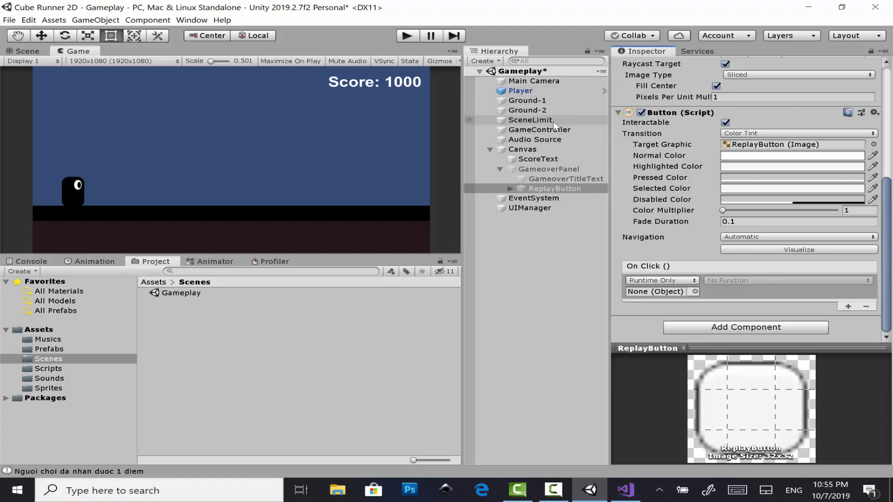
mouse_move(554, 130)
mouse_down()
mouse_move(663, 270)
mouse_move(670, 295)
mouse_up()
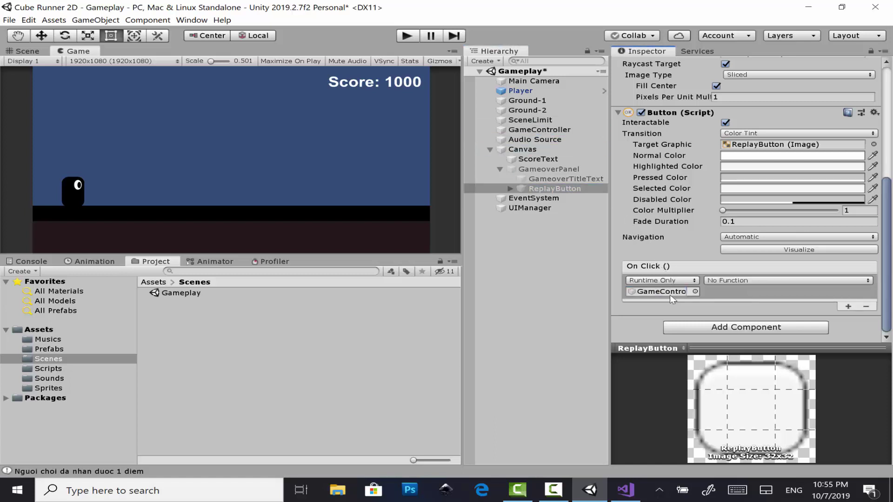
click(734, 280)
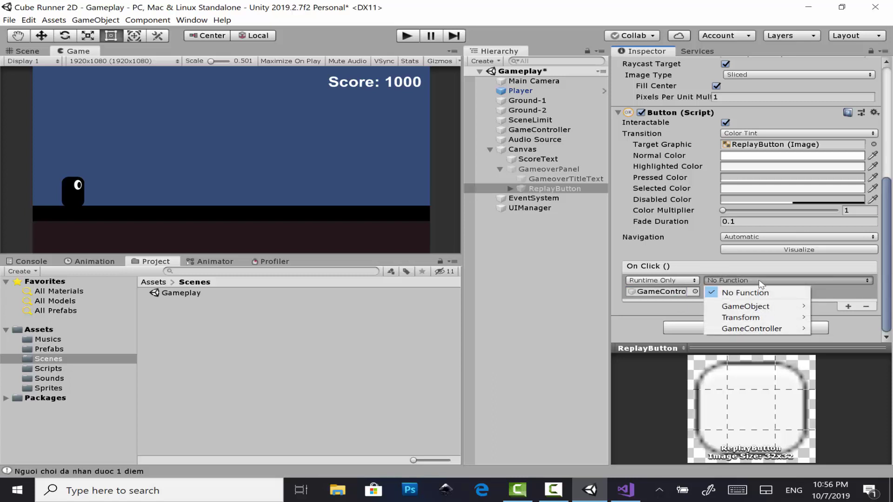
mouse_move(799, 319)
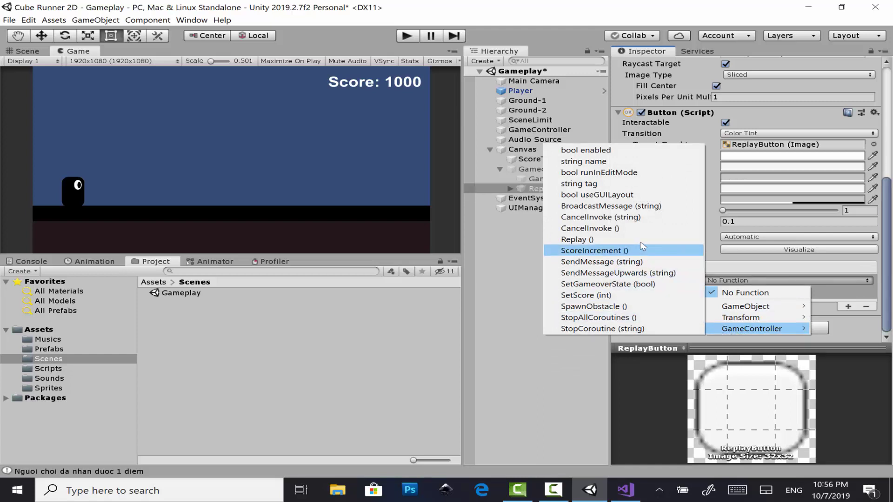
click(635, 239)
click(585, 169)
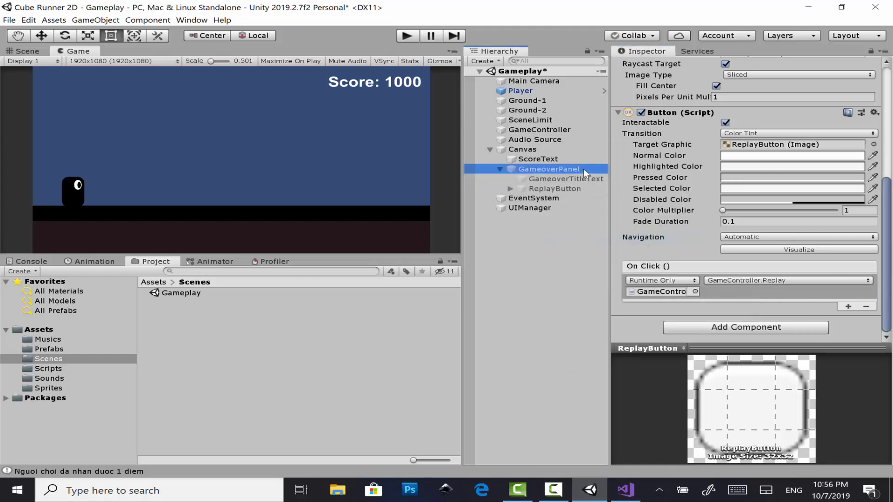
click(646, 66)
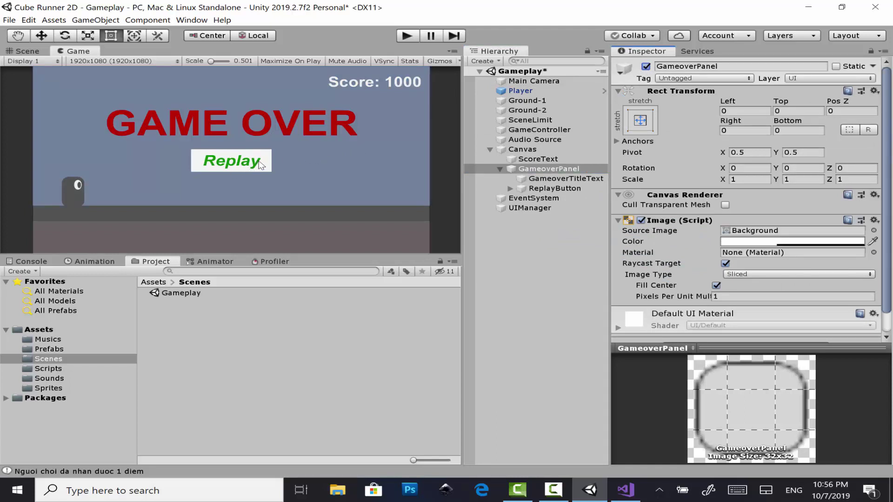
- Recheck the ReplayButton's On Click setup in the Inspector
scroll(808, 199, down, 2)
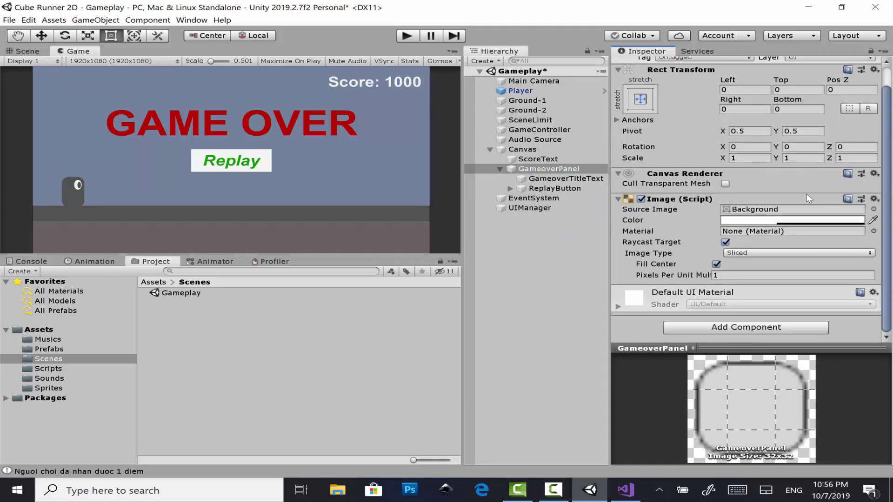
click(581, 188)
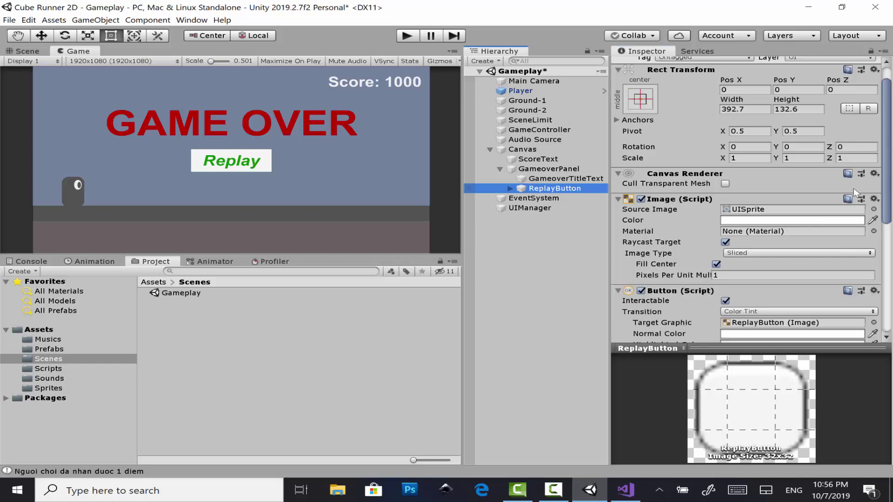
scroll(853, 187, down, 10)
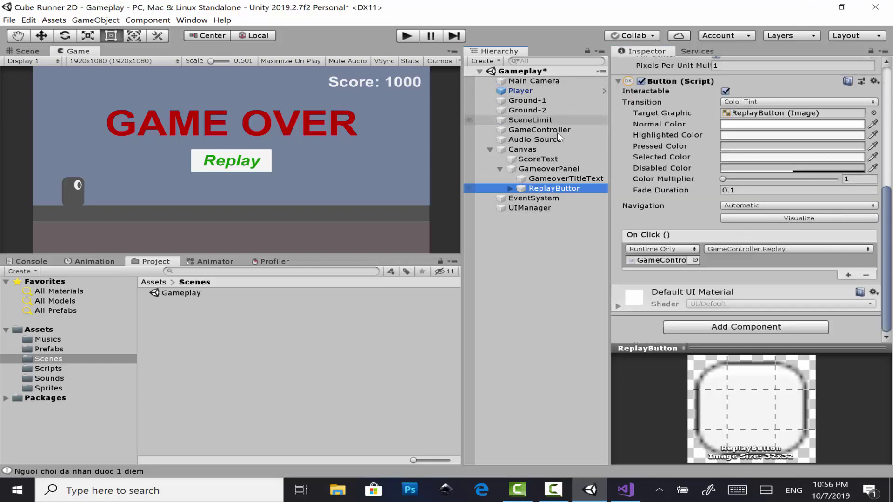
- Disable GameoverPanel again, save the Gameplay scene and start Play mode
click(550, 169)
scroll(701, 135, up, 1)
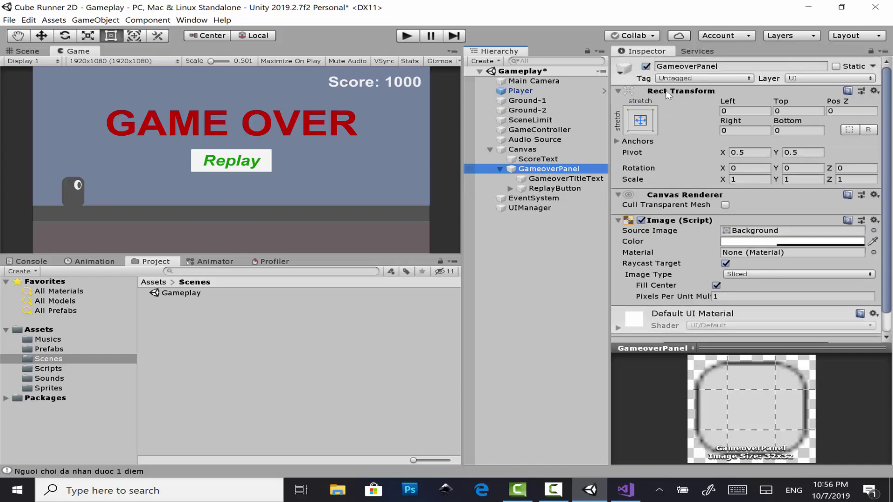
click(646, 67)
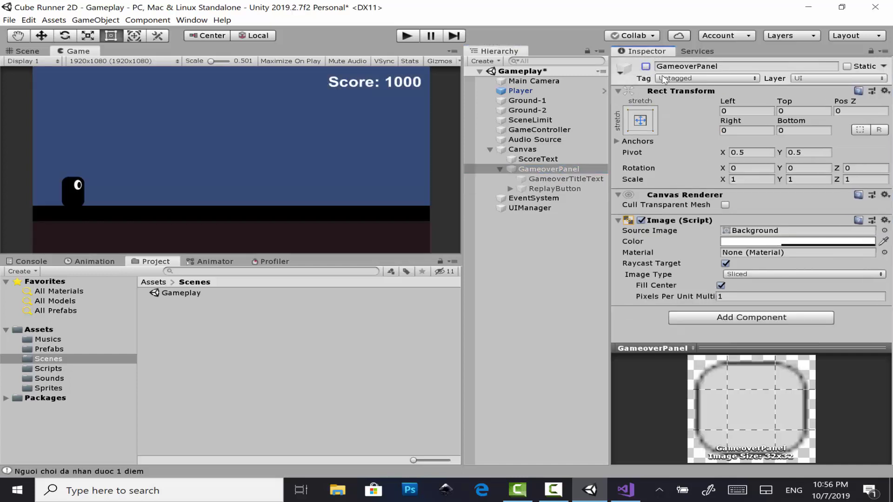
key(ctrl+s)
click(406, 36)
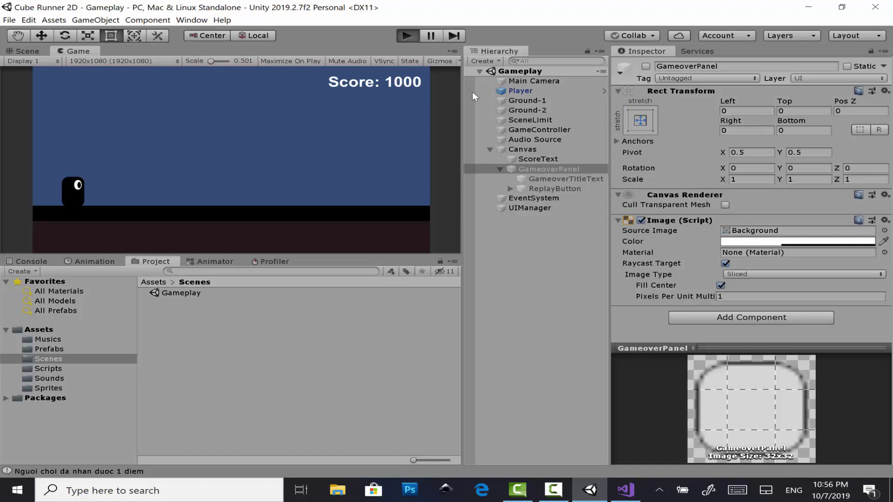
- Play the game, jumping the cube until it hits an obstacle and the game ends
click(384, 211)
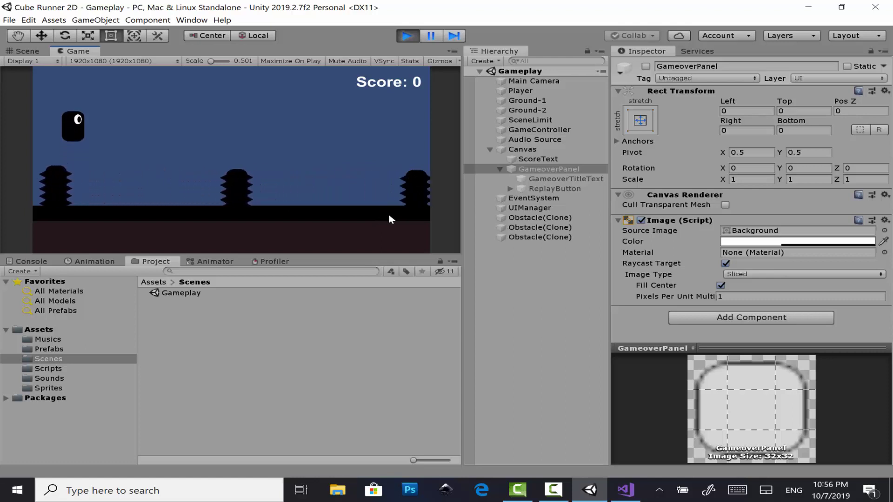
click(395, 239)
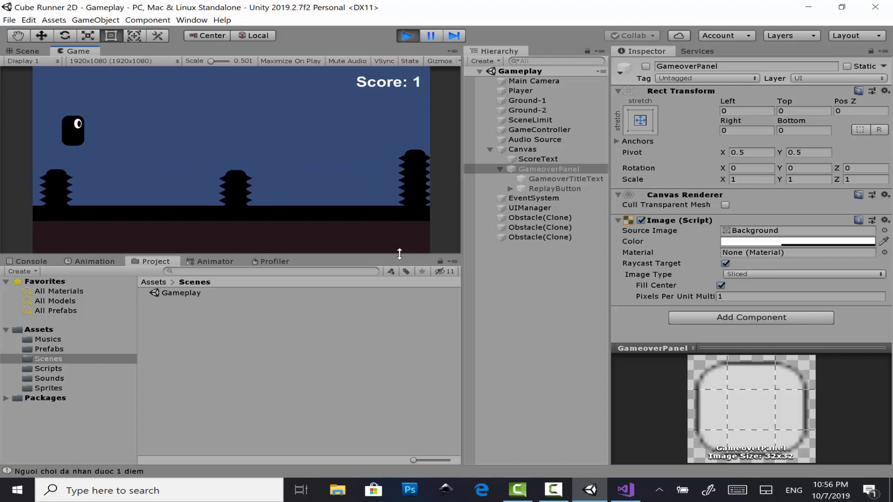
drag(399, 253, 419, 287)
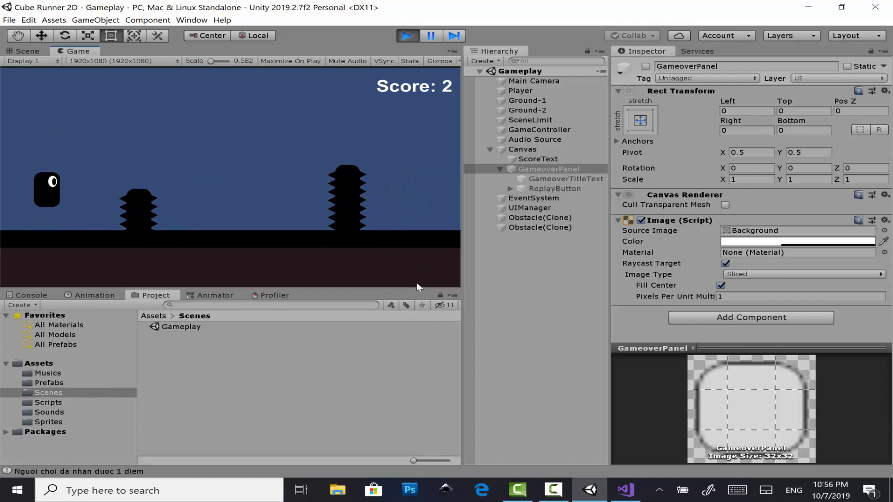
click(447, 262)
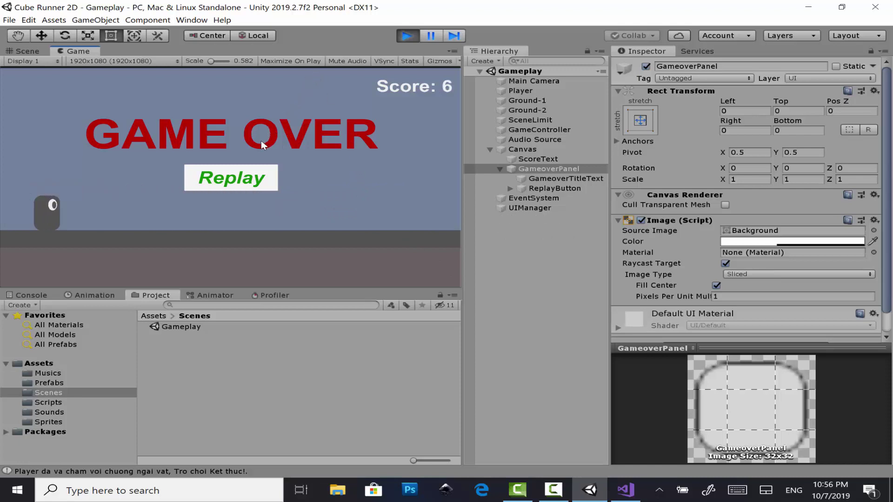
- Use Replay on the GAME OVER panel to restart at Score: 0, jump, then stop the game
click(254, 182)
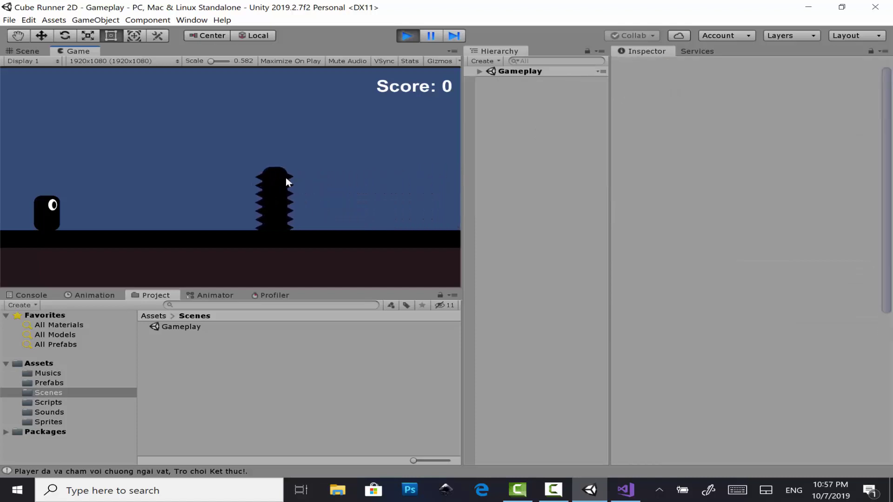
key(space)
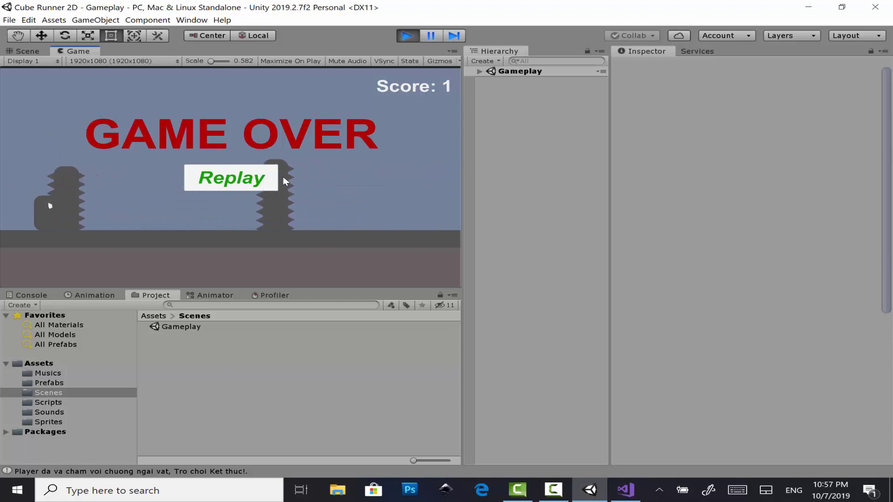
click(411, 37)
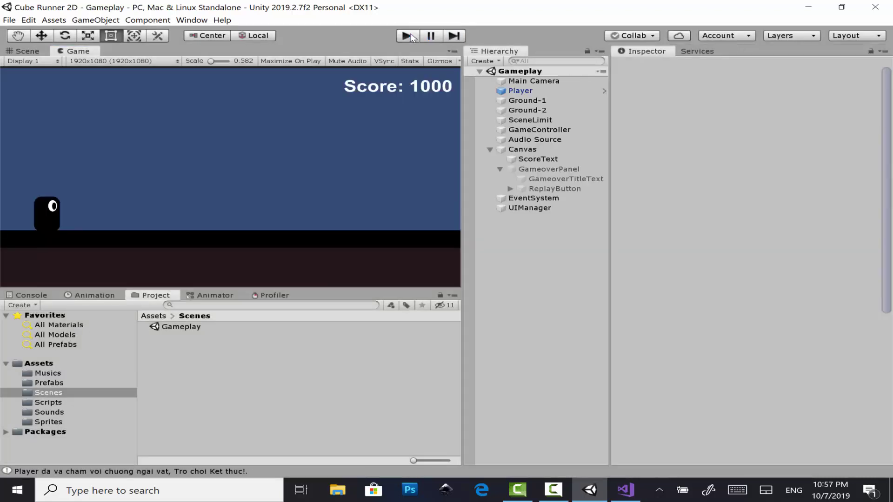